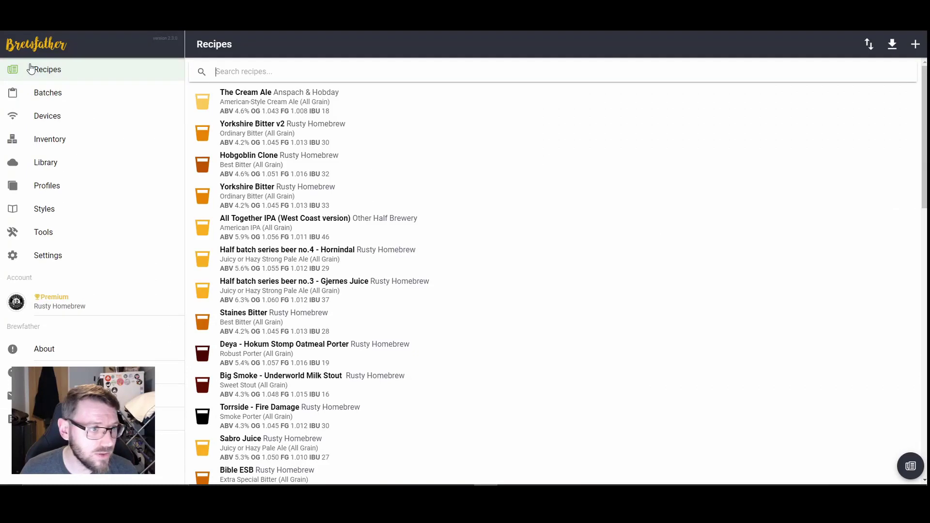
# - Open the saved recipes list from the sidebar
pyautogui.click(30, 68)
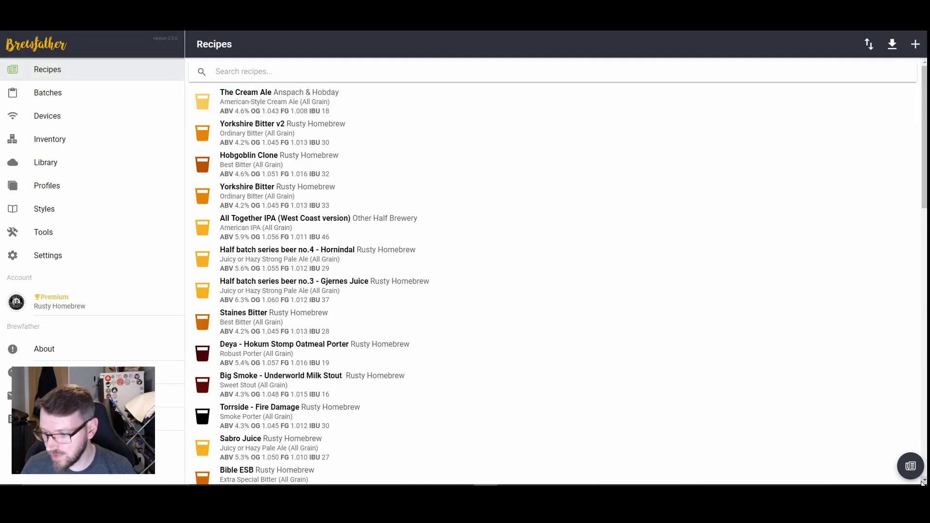
# - Create a recipe named 'Pale Fire' by Pressure Drop Brewing, keeping type All Grain
pyautogui.moveTo(918, 454)
pyautogui.click(911, 436)
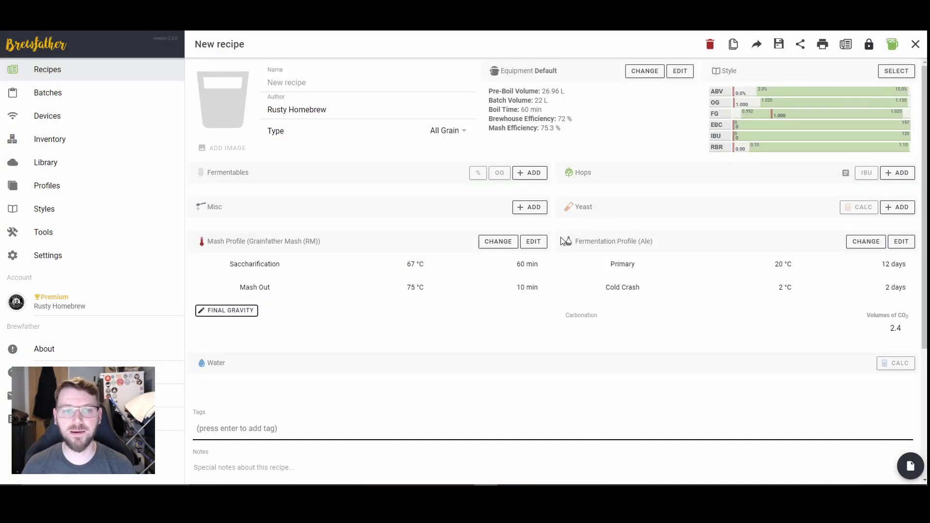
pyautogui.click(301, 83)
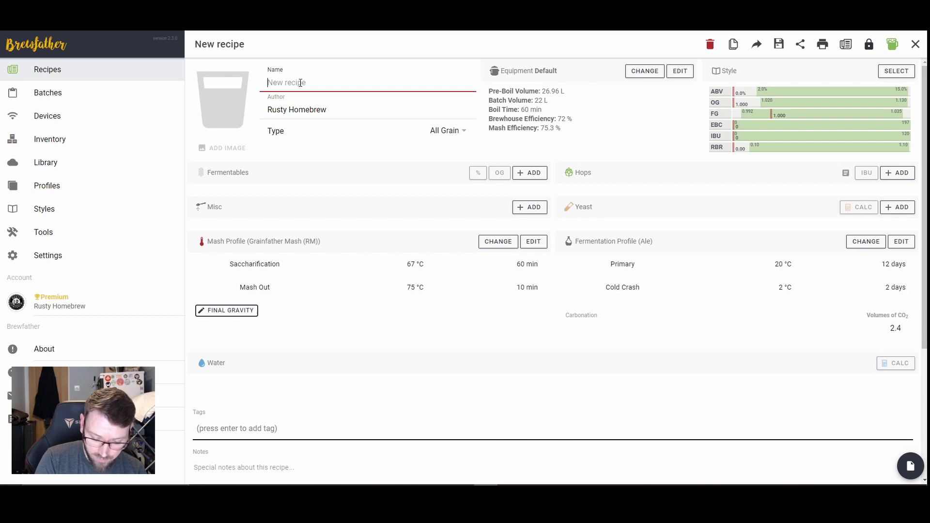
pyautogui.write('P')
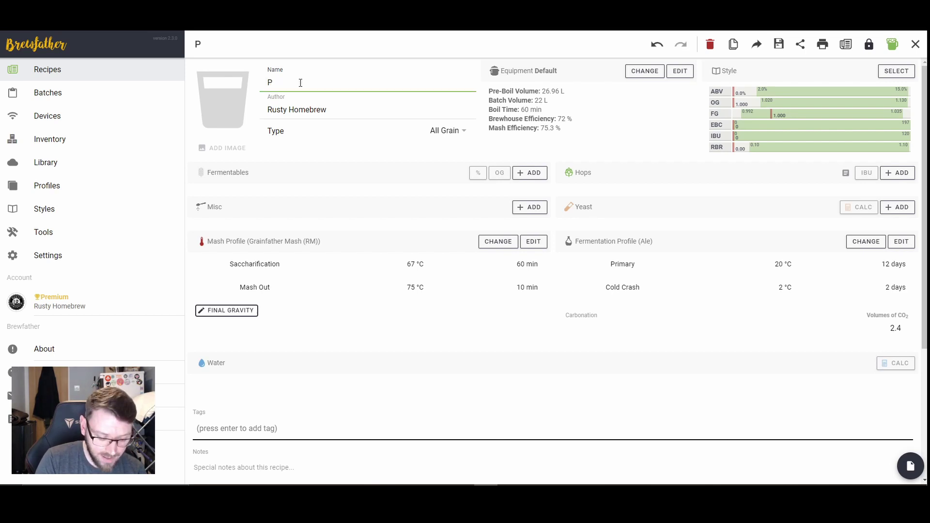
pyautogui.write('ale Fire')
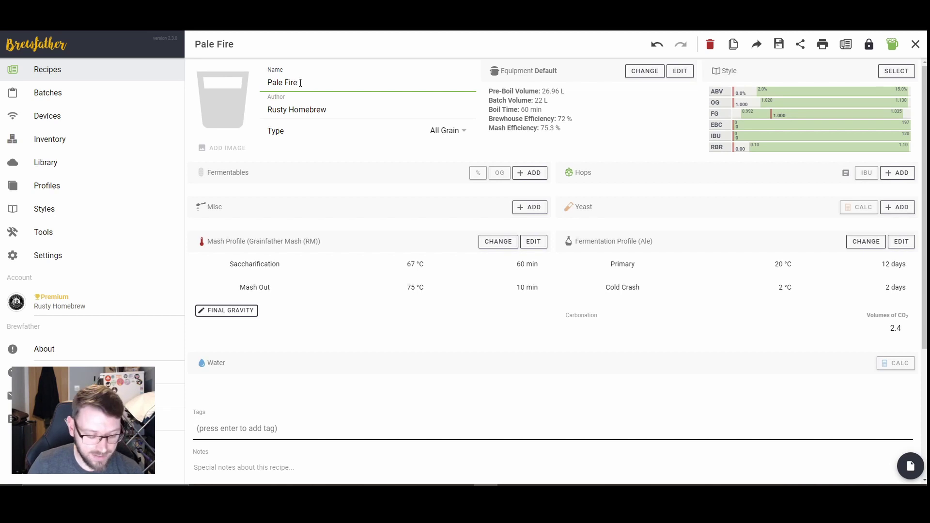
pyautogui.press('Tab')
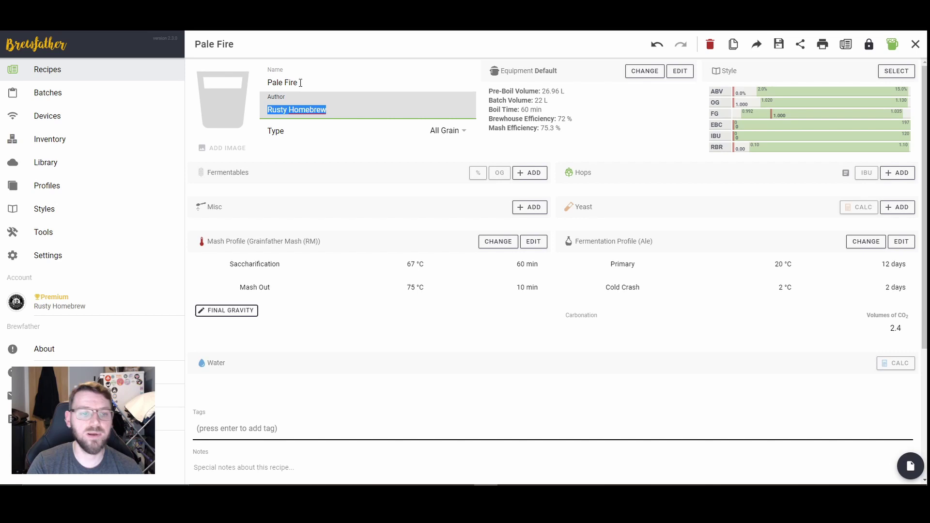
pyautogui.write('Pr')
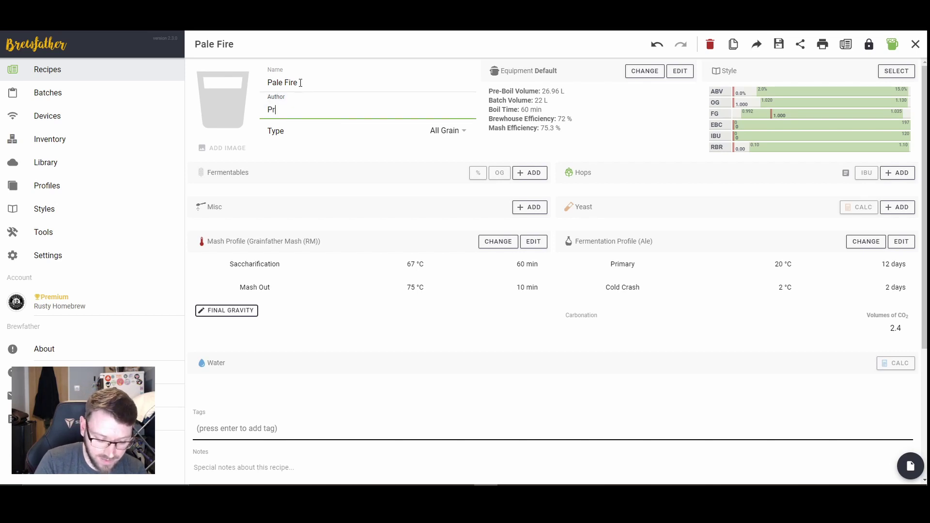
pyautogui.write('essure Drop')
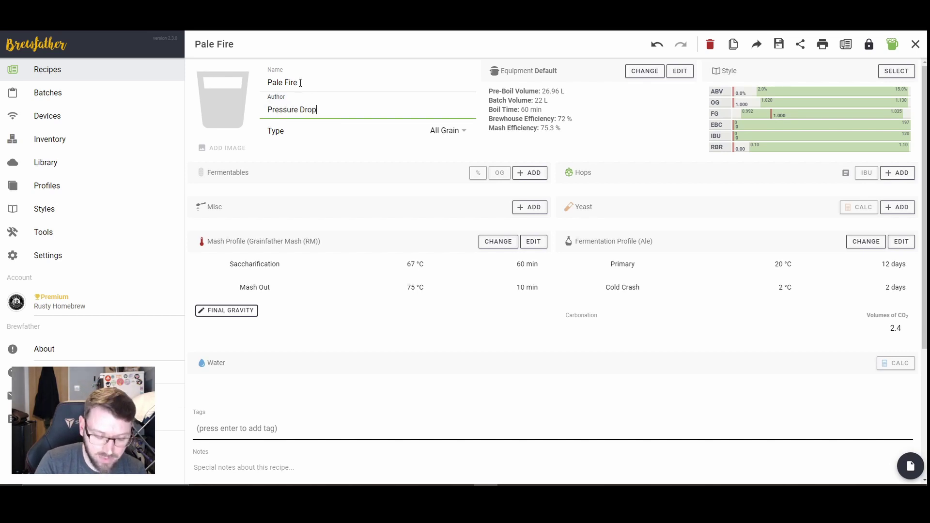
pyautogui.write(' Brewing')
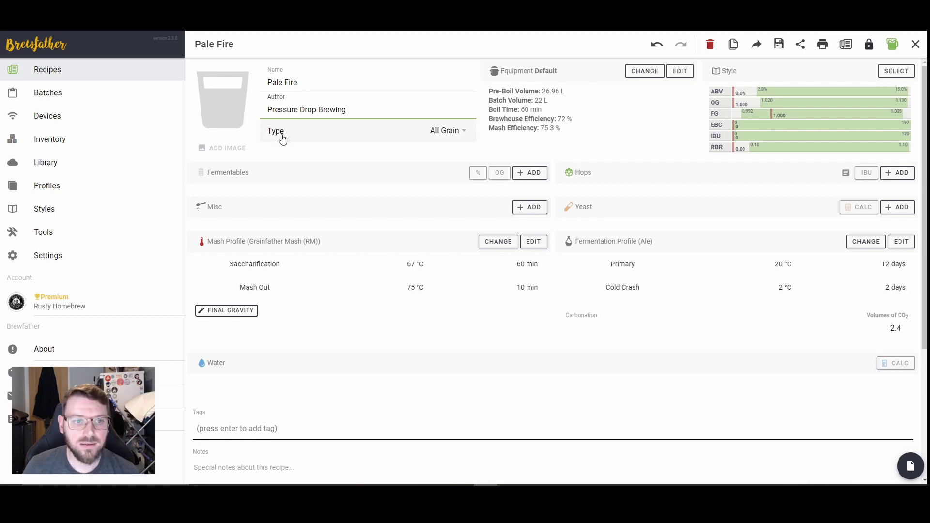
pyautogui.click(458, 134)
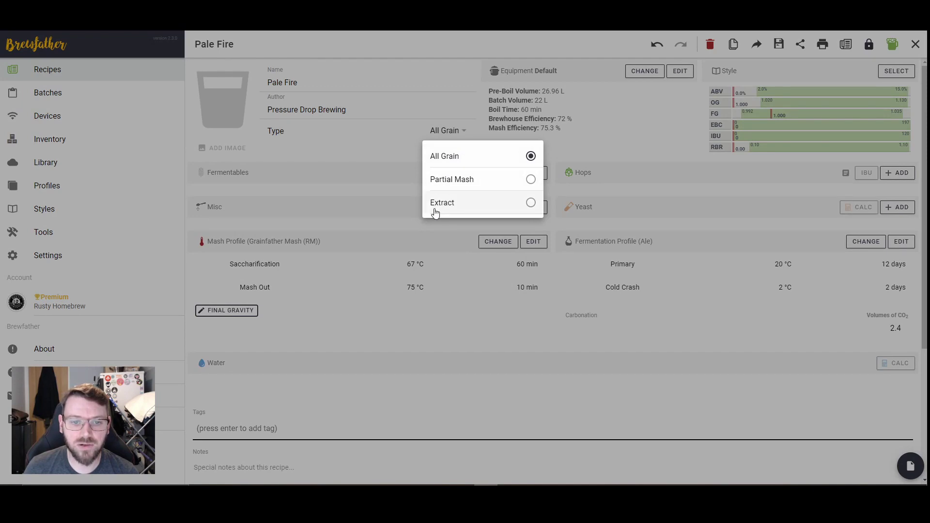
pyautogui.click(433, 131)
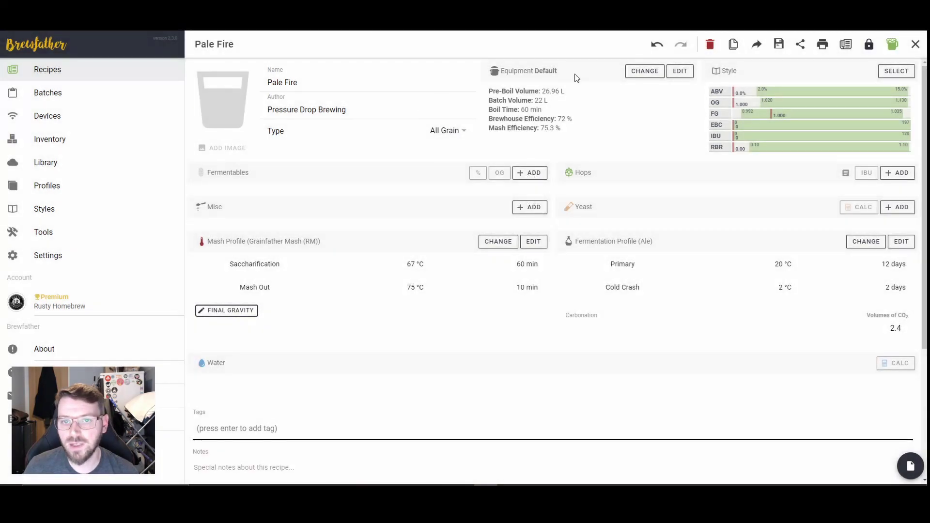
# - Choose the Grainfather equipment profile for the recipe
pyautogui.click(649, 72)
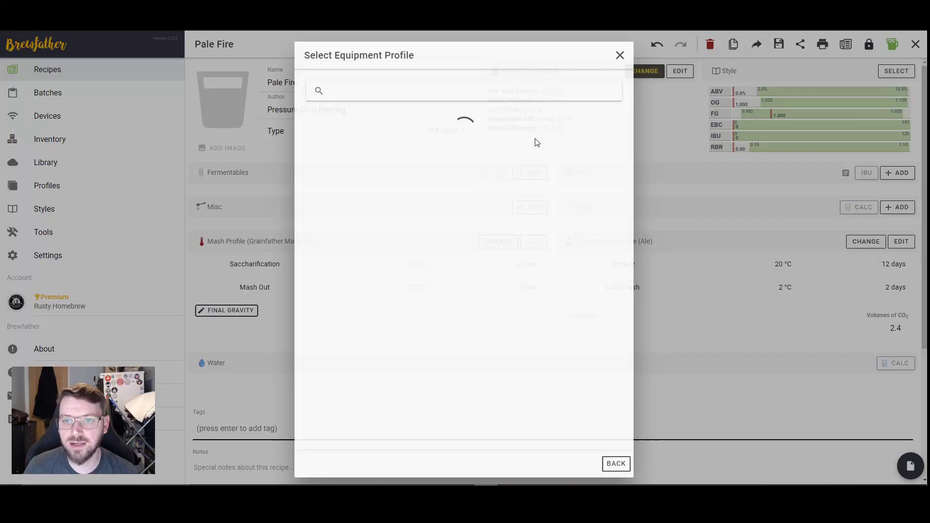
pyautogui.scroll(-3, 436, 252)
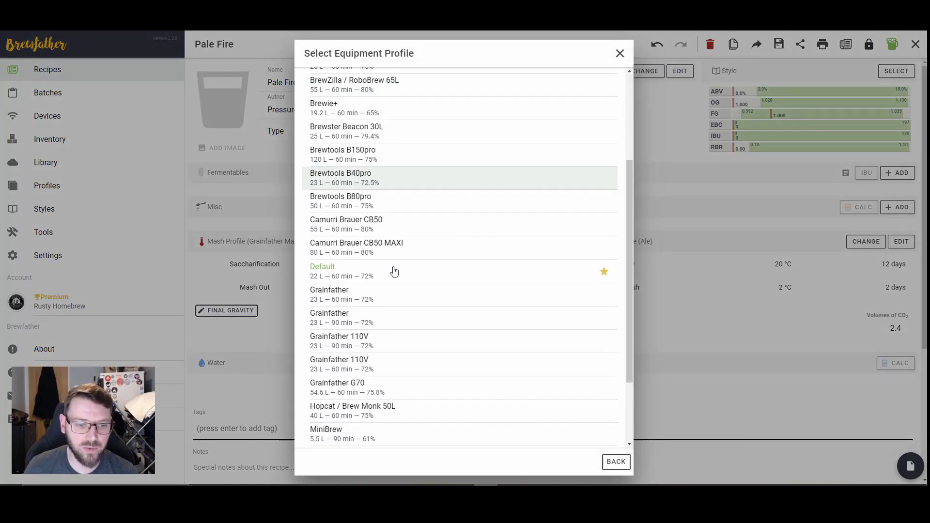
pyautogui.click(376, 292)
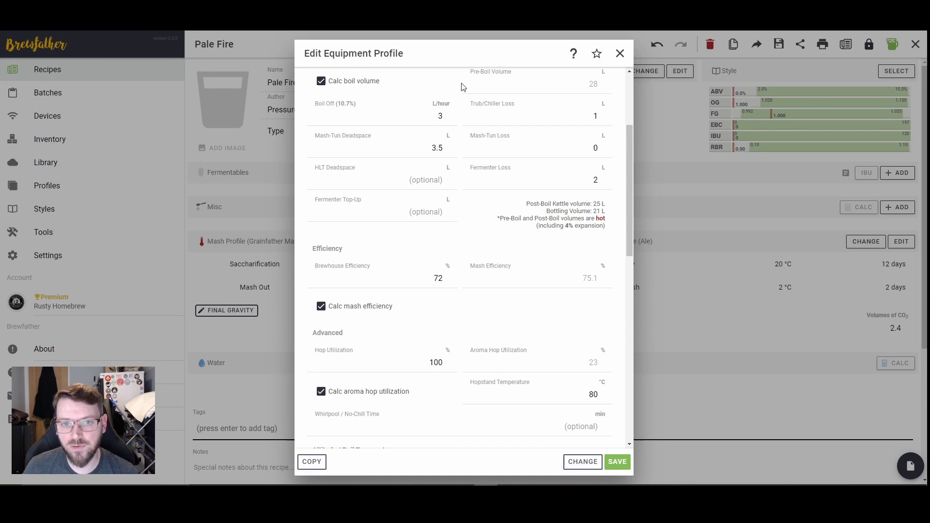
pyautogui.scroll(3, 506, 165)
# - Keep a 60 min boil time, 23 L batch volume and 72% brewhouse efficiency
pyautogui.click(599, 100)
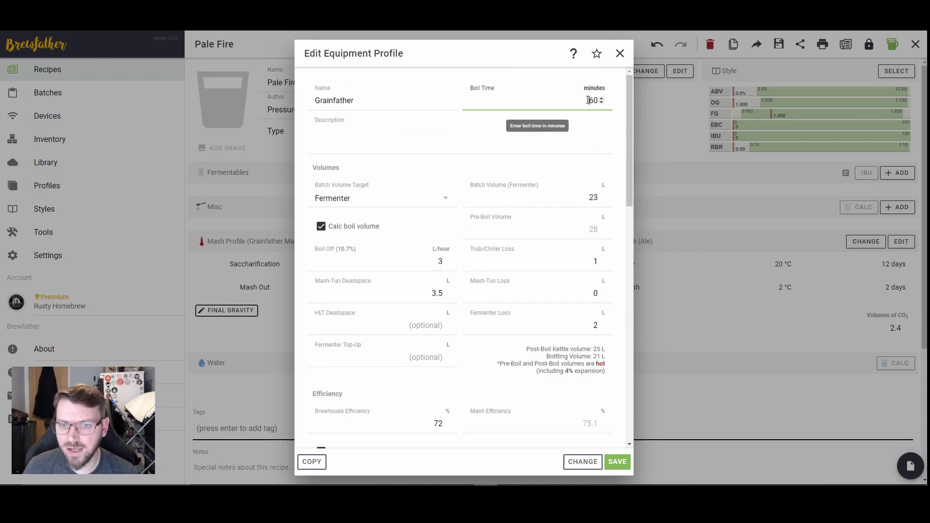
pyautogui.doubleClick(600, 100)
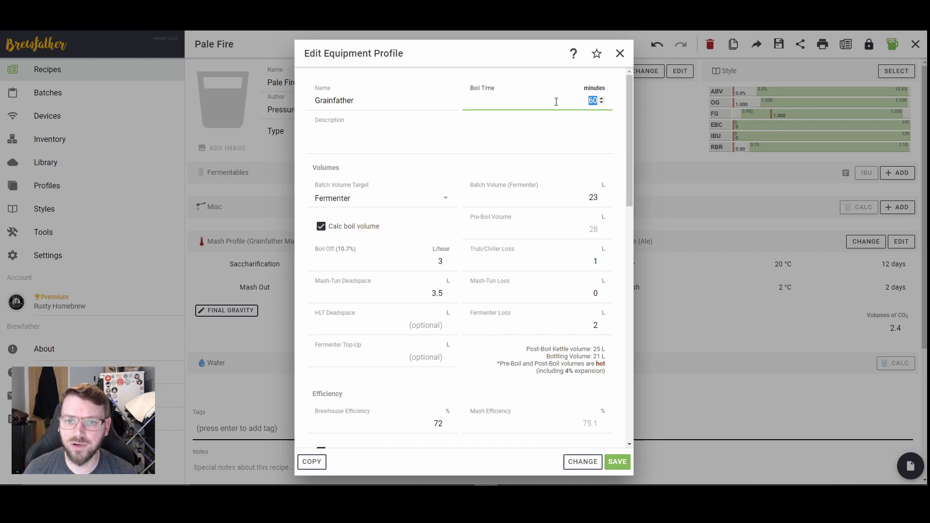
pyautogui.write('40')
pyautogui.press('BackSpace')
pyautogui.press('BackSpace')
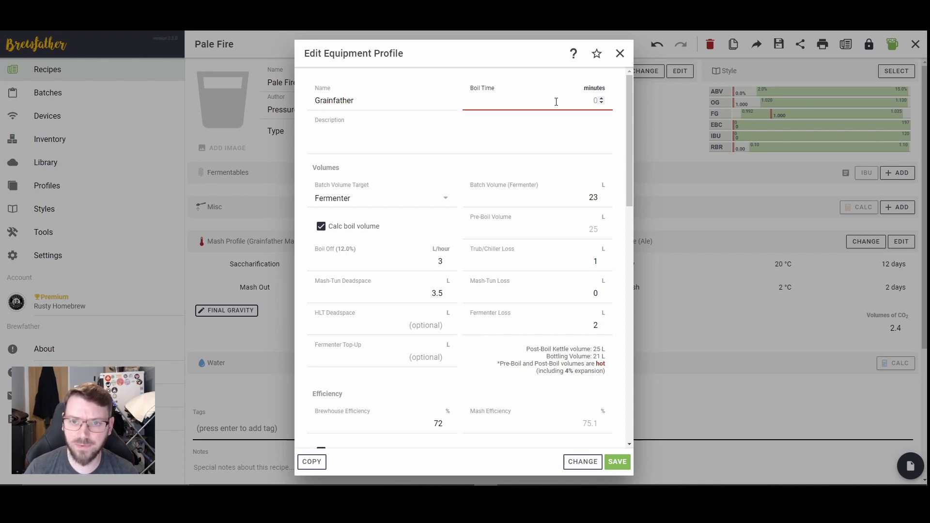
pyautogui.write('60')
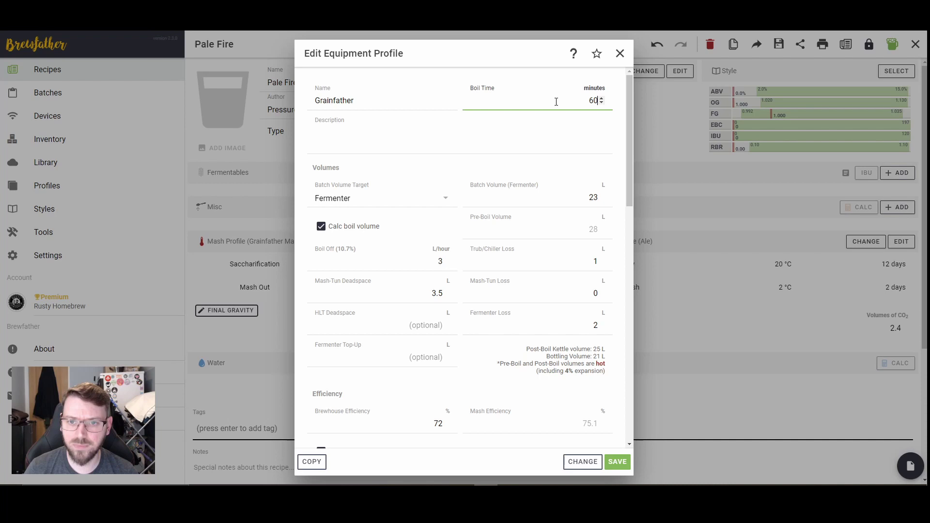
pyautogui.doubleClick(591, 197)
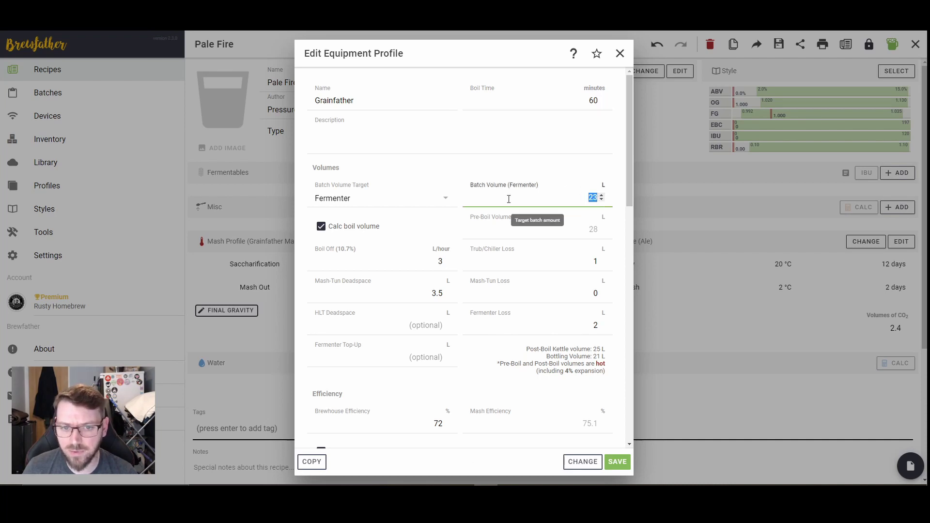
pyautogui.click(587, 197)
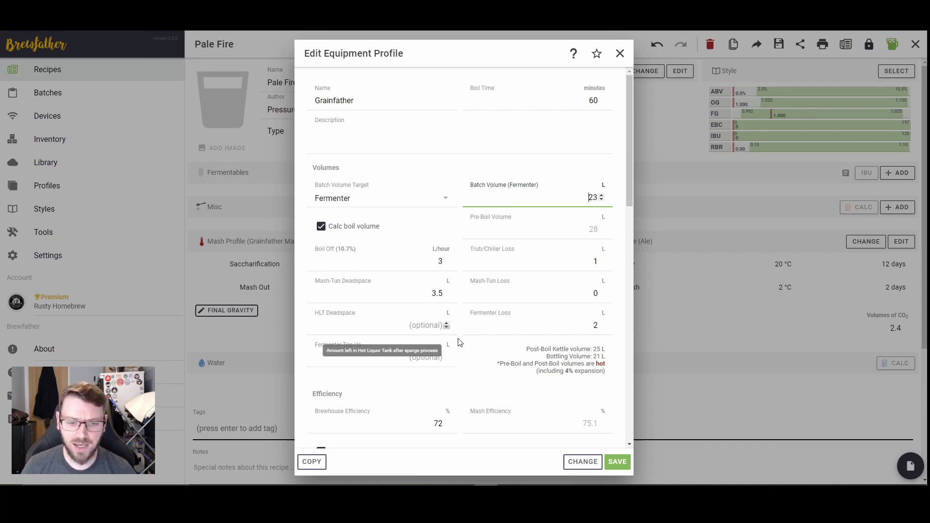
pyautogui.scroll(-2, 458, 342)
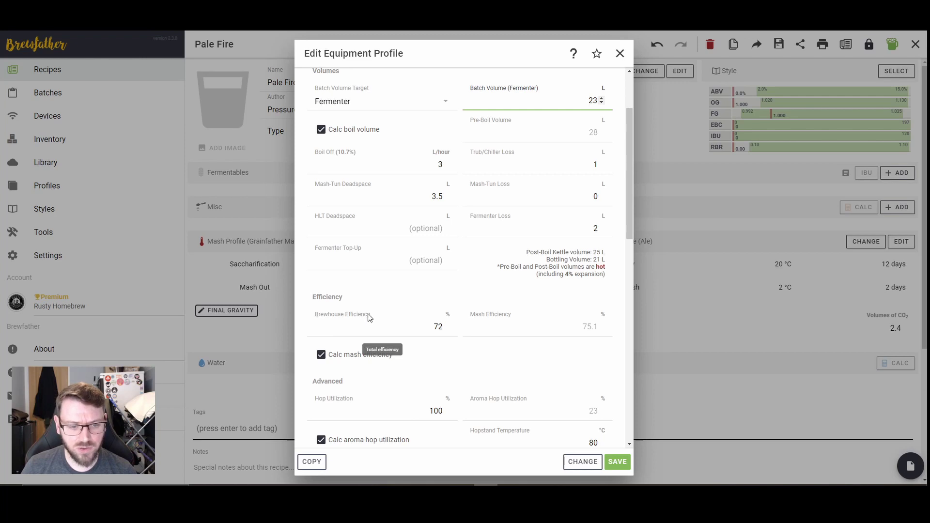
pyautogui.click(435, 326)
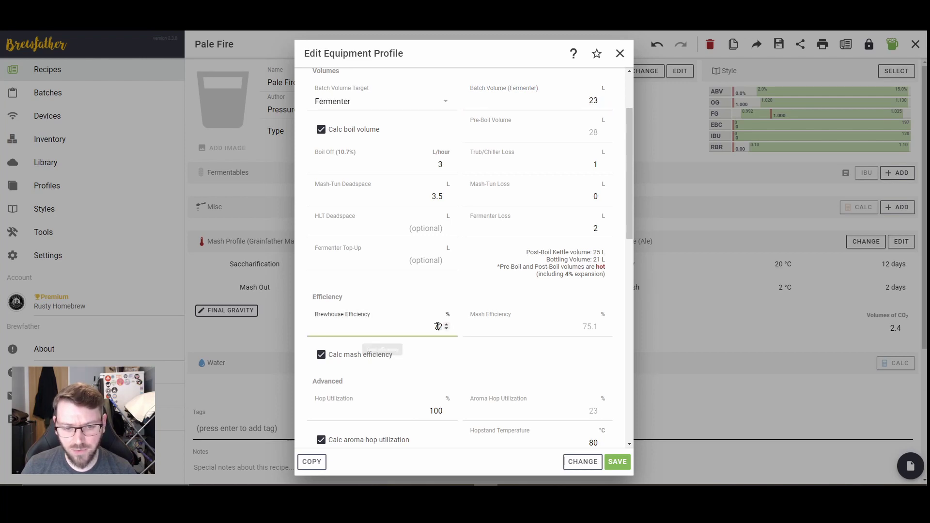
pyautogui.doubleClick(436, 326)
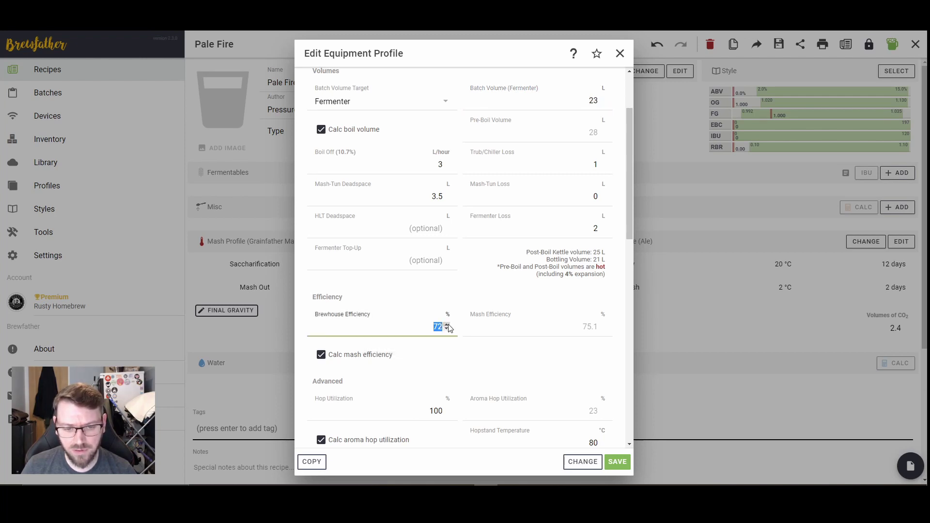
pyautogui.click(424, 326)
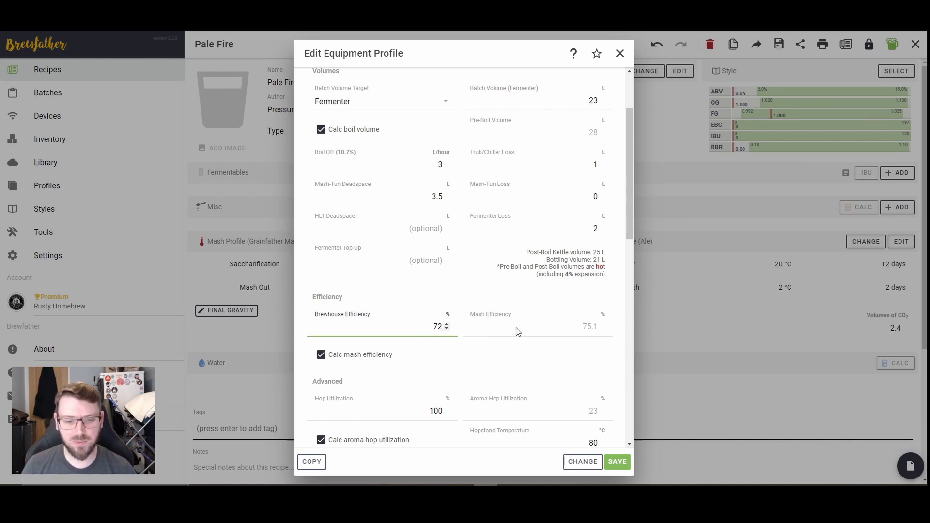
# - Save the Grainfather profile and Pale Fire, review Batch #28 Yorkshire Bitter v2, then return
pyautogui.click(615, 466)
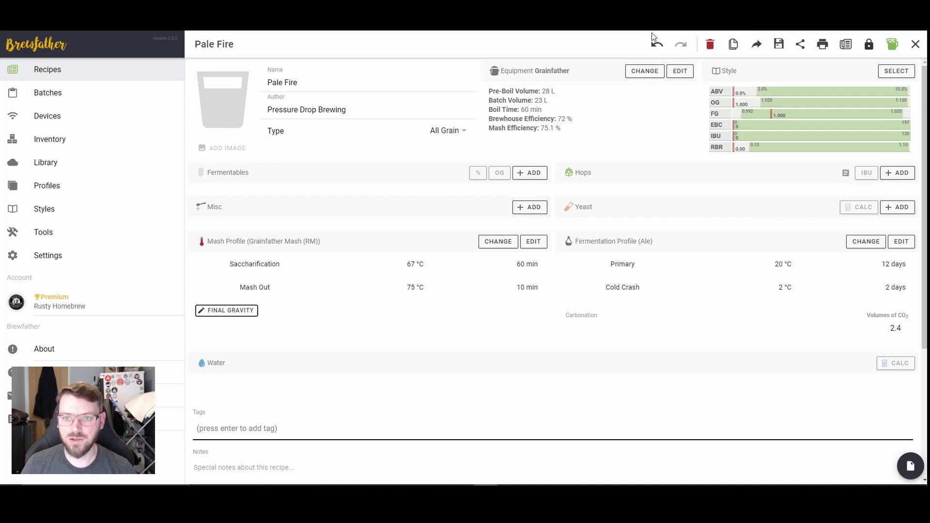
pyautogui.click(779, 45)
pyautogui.click(97, 97)
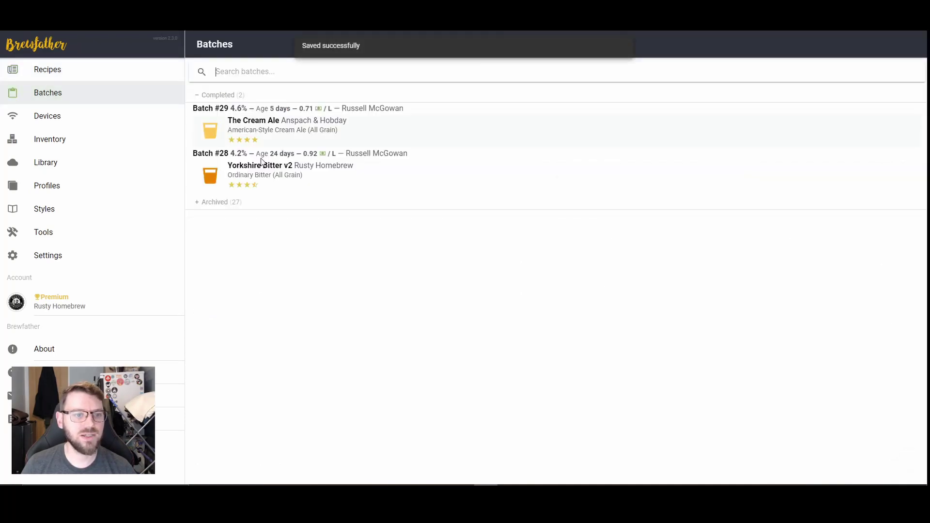
pyautogui.click(258, 174)
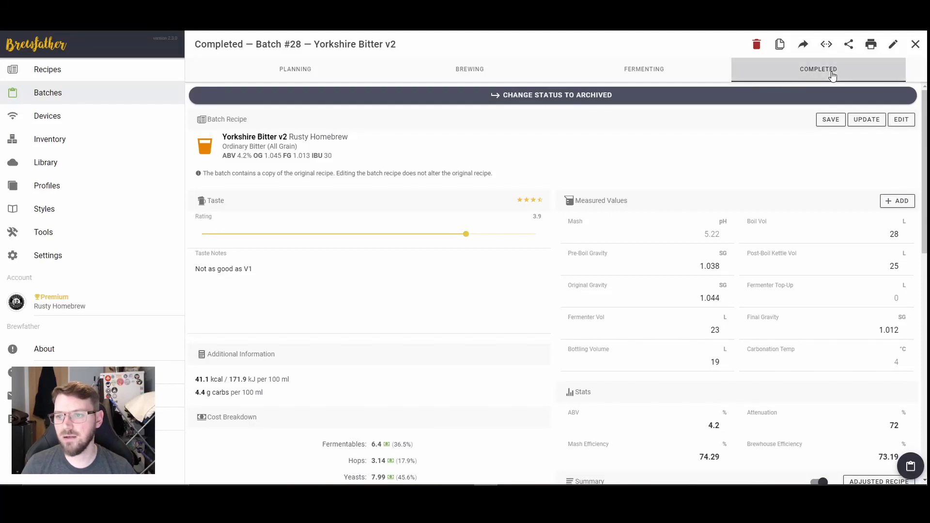
pyautogui.scroll(-10, 842, 270)
pyautogui.scroll(4, 826, 266)
pyautogui.scroll(4, 822, 256)
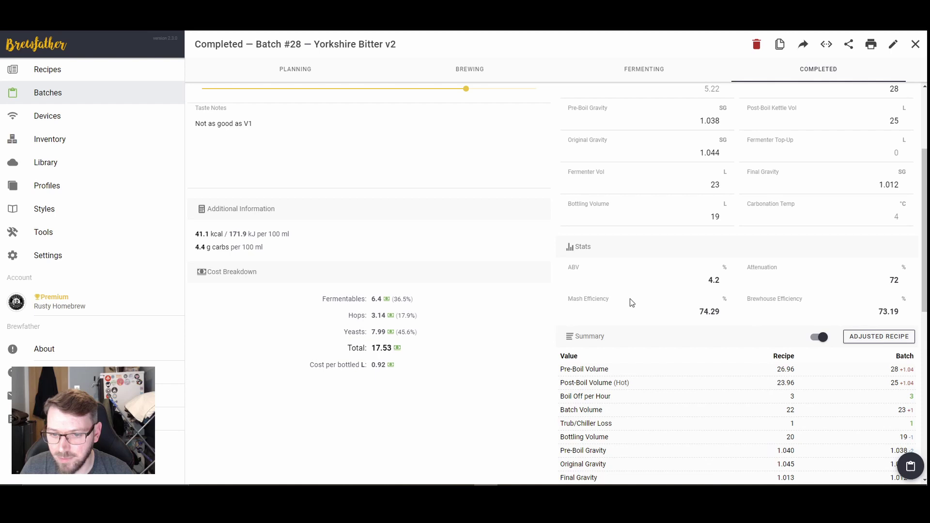
pyautogui.click(915, 45)
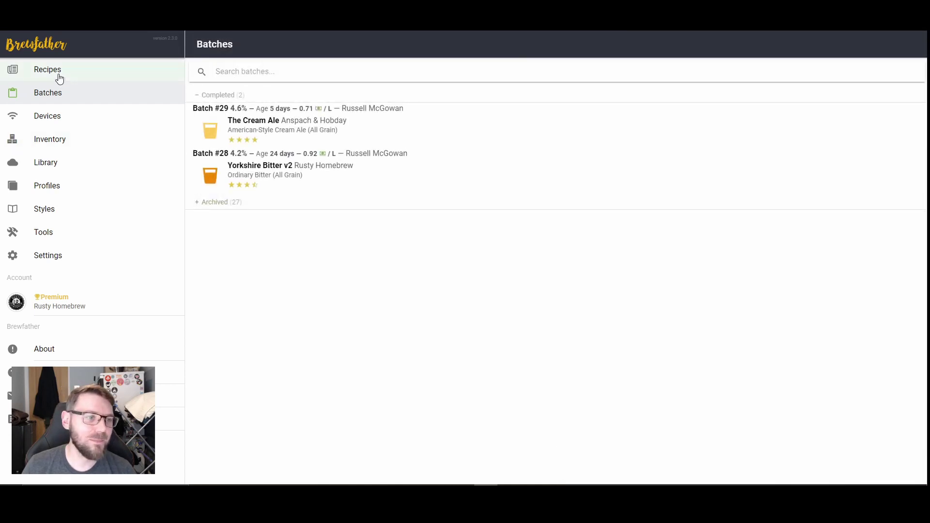
pyautogui.click(58, 78)
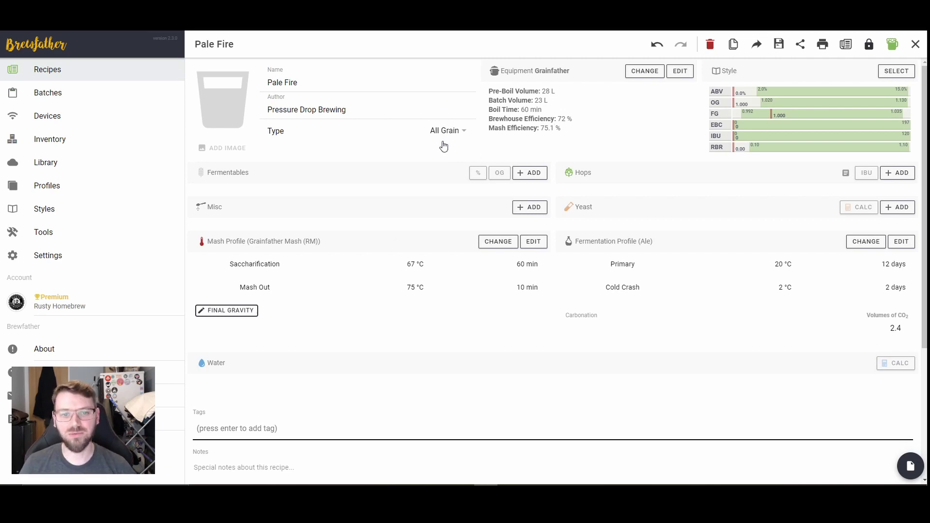
# - Search styles for 'pale' and assign 18B American Pale Ale
pyautogui.click(901, 78)
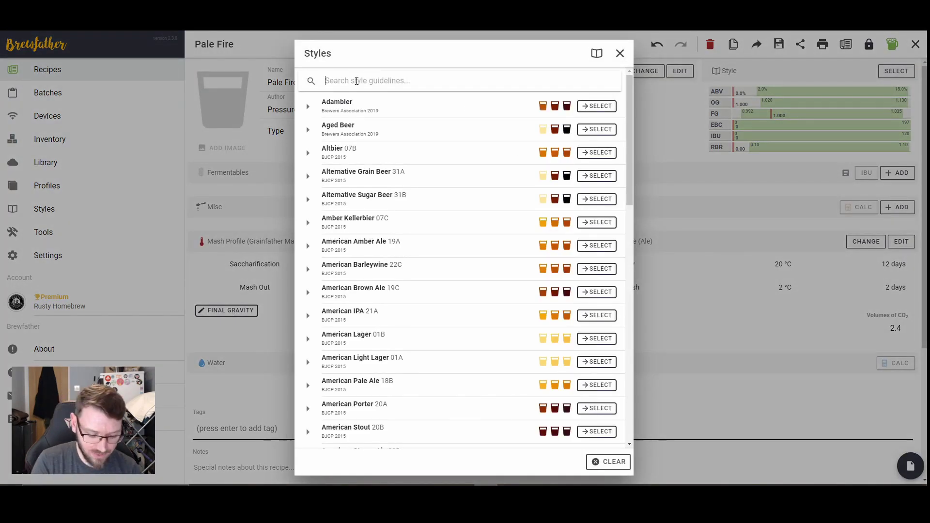
pyautogui.write('a')
pyautogui.press('BackSpace')
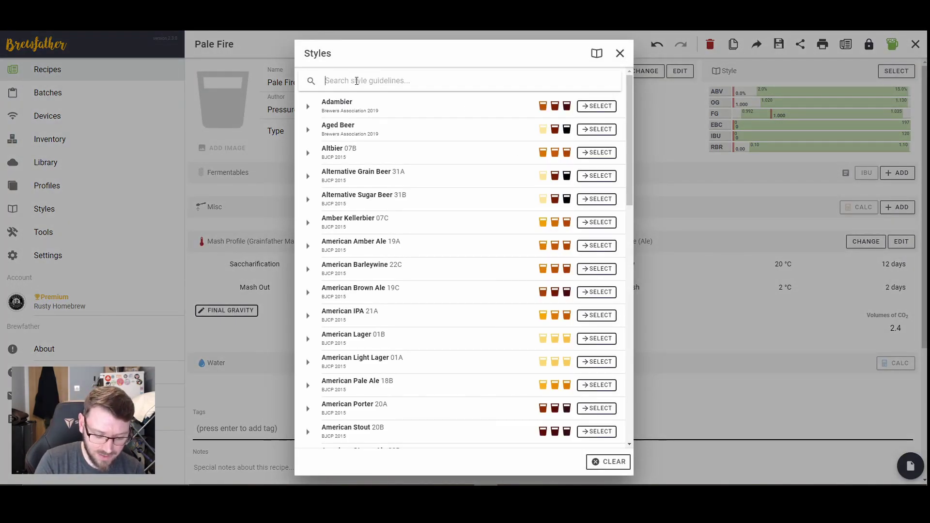
pyautogui.write('pale')
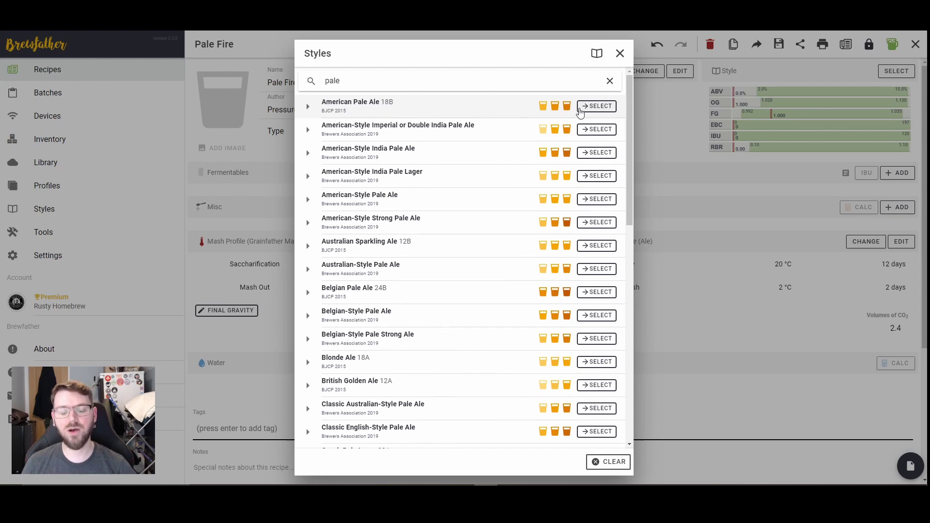
pyautogui.click(602, 110)
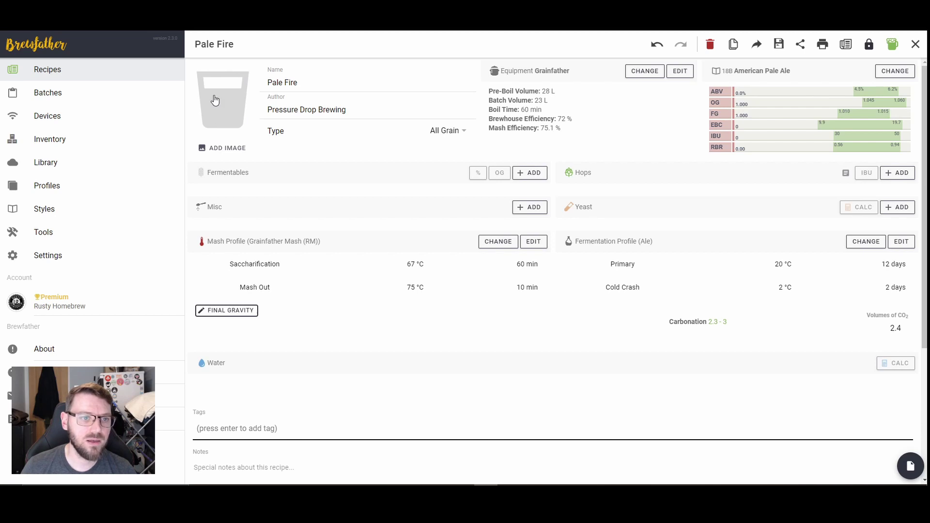
# - Add Crisp Maris Otter at 2.4 kg to the fermentables
pyautogui.click(531, 174)
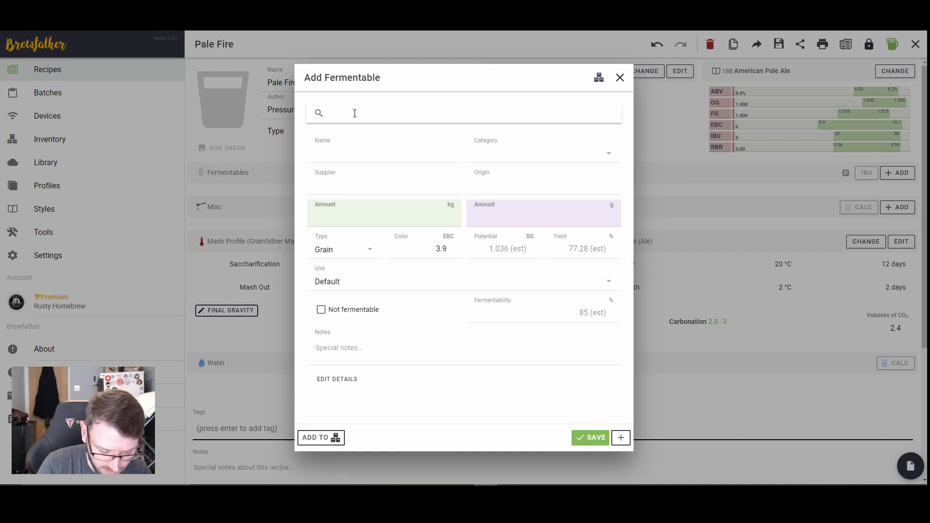
pyautogui.write('maris')
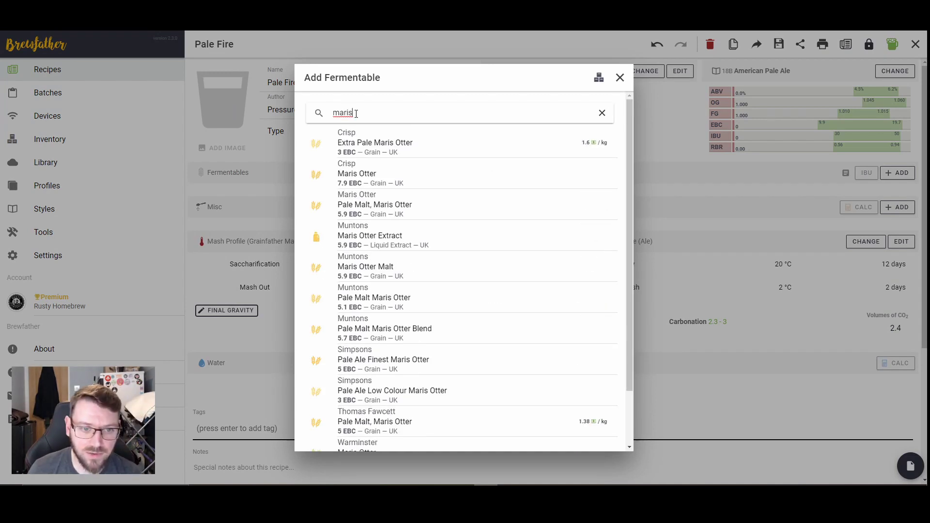
pyautogui.click(389, 174)
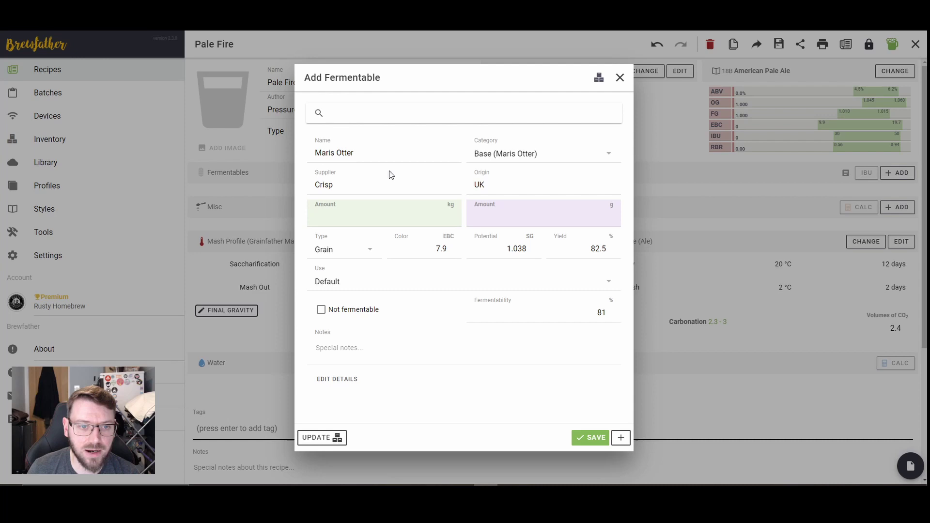
pyautogui.write('2')
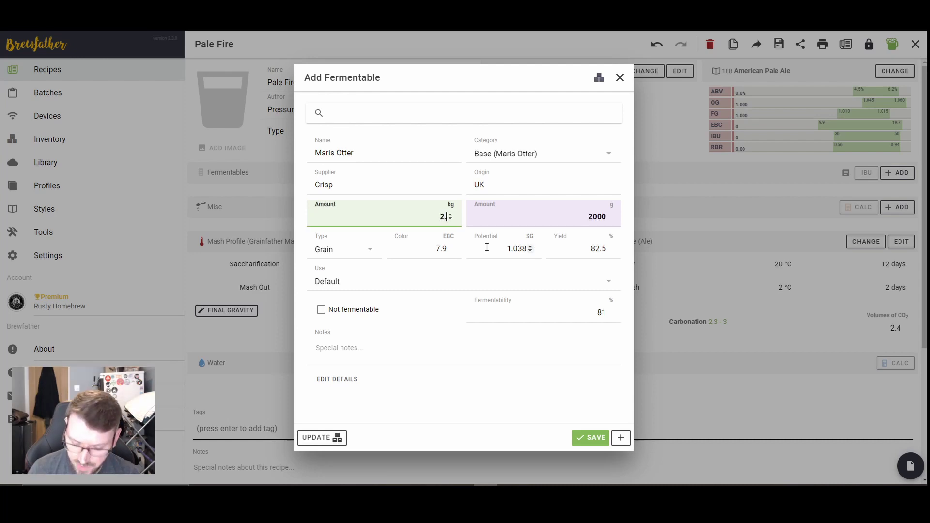
pyautogui.write('.4')
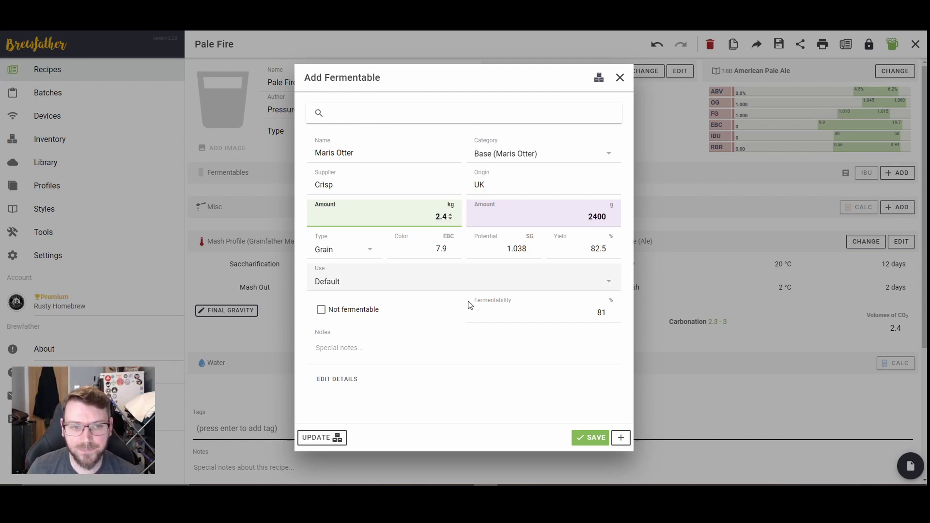
pyautogui.click(591, 441)
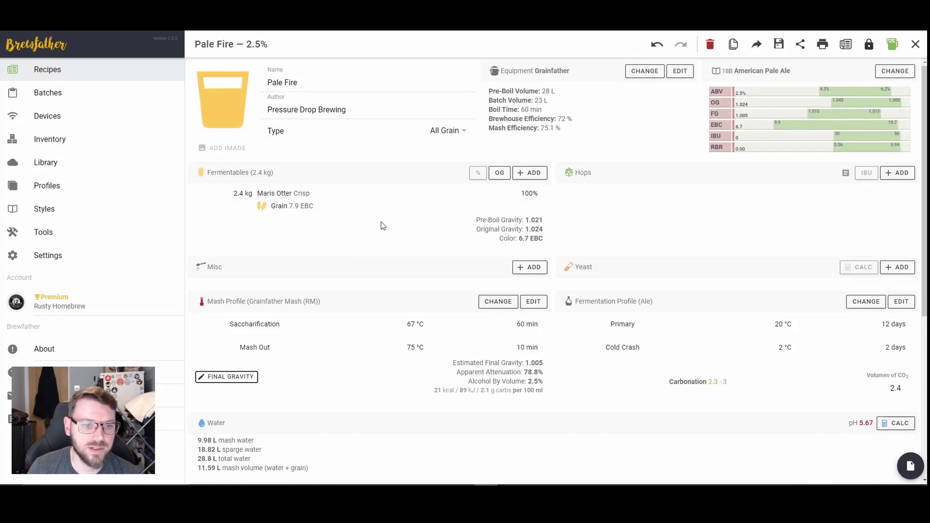
# - Pick Avangard Pilsner Malt from the fermentable search and enter a 1.2 kg amount
pyautogui.click(519, 180)
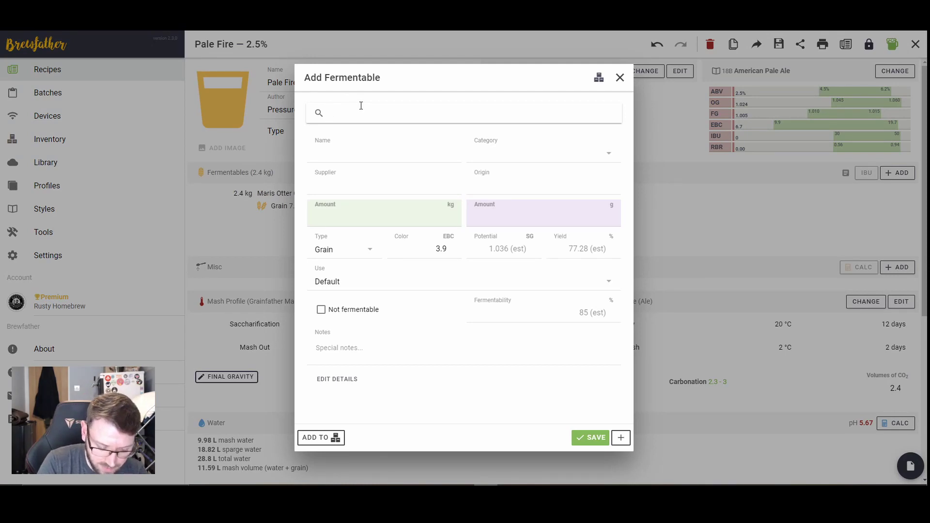
pyautogui.write('pilsner')
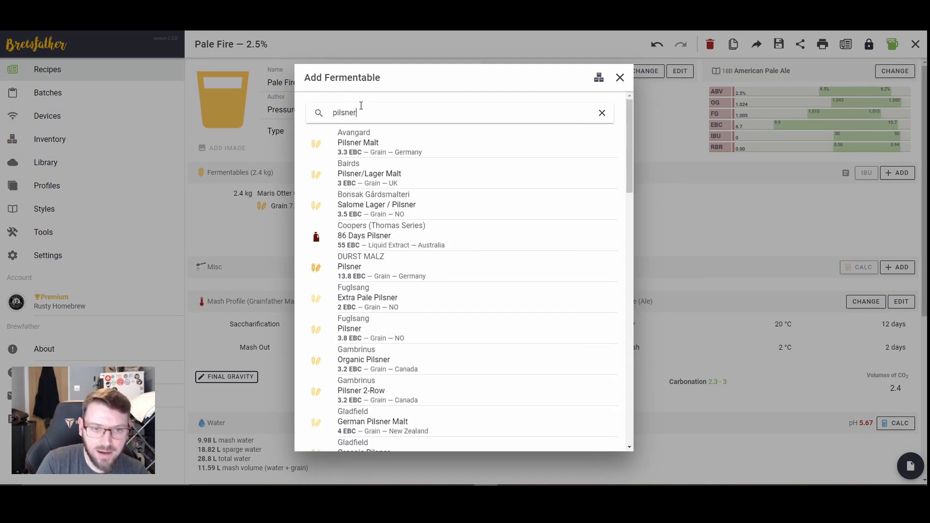
pyautogui.press('BackSpace')
pyautogui.press('BackSpace')
pyautogui.press('BackSpace')
pyautogui.press('BackSpace')
pyautogui.press('BackSpace')
pyautogui.press('BackSpace')
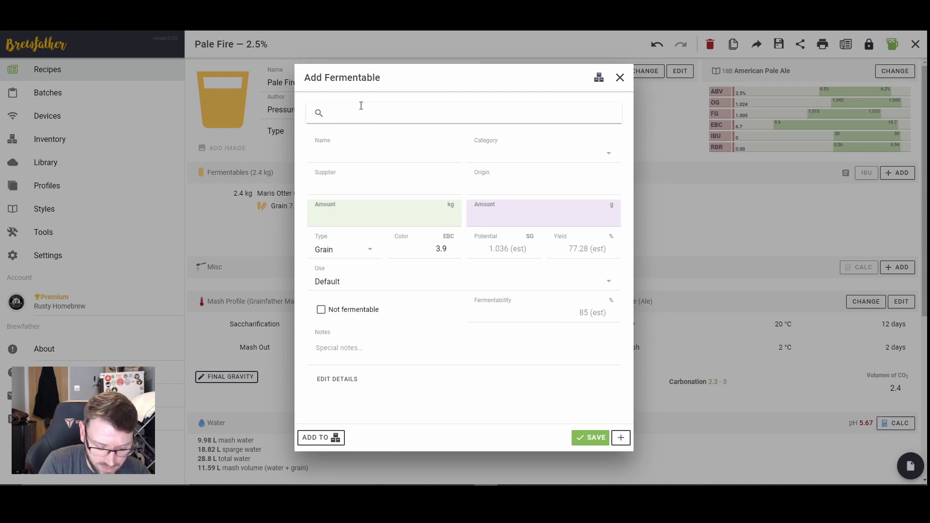
pyautogui.write('golden')
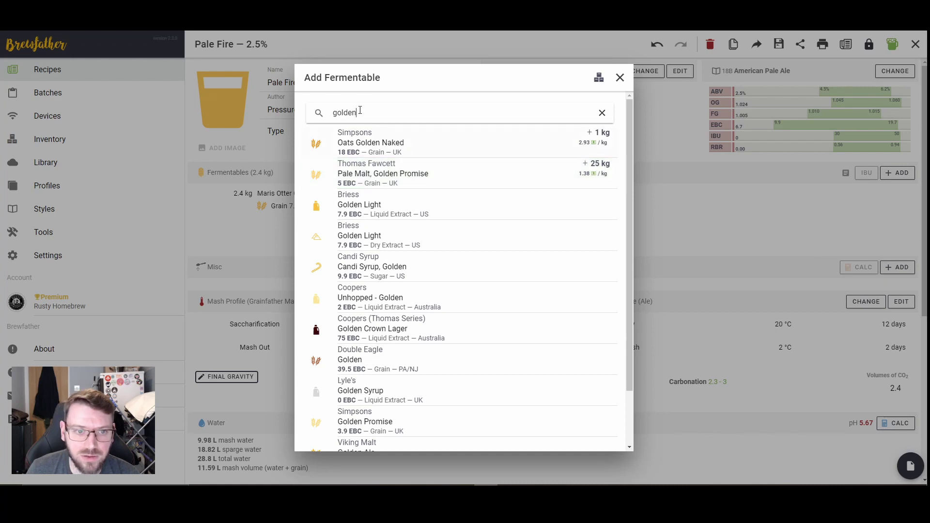
pyautogui.moveTo(360, 110); pyautogui.dragTo(326, 105)
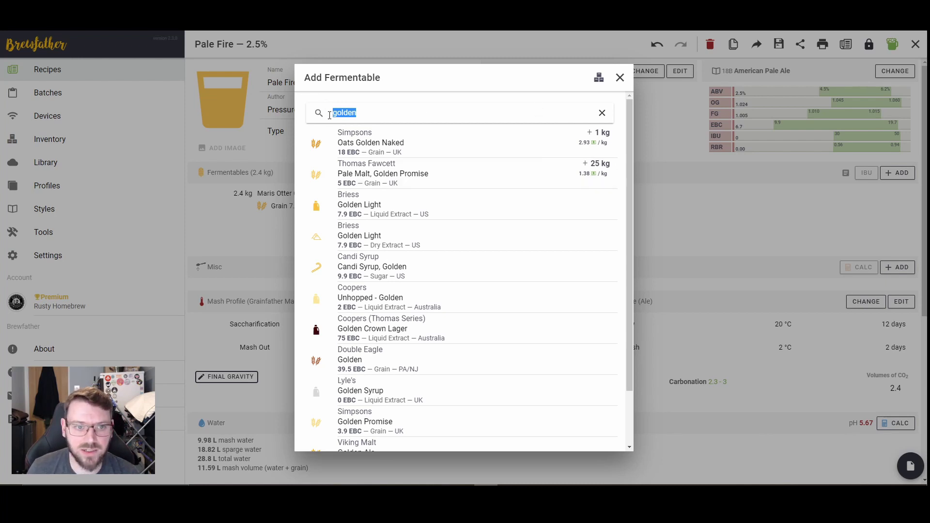
pyautogui.press('BackSpace')
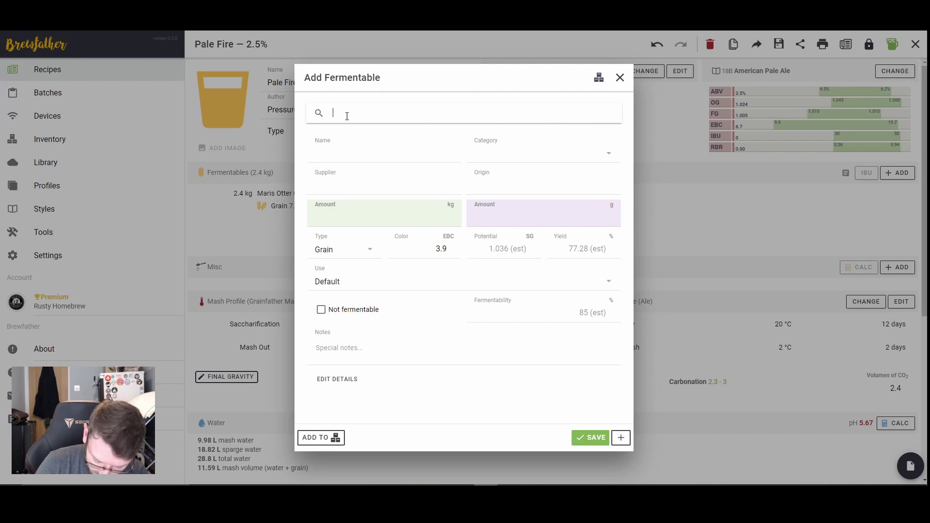
pyautogui.write('pilsner')
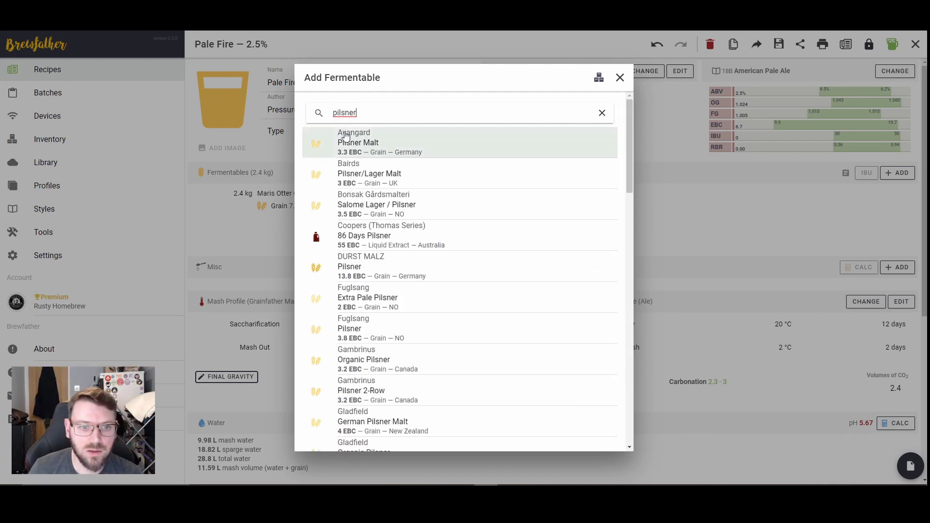
pyautogui.click(346, 138)
pyautogui.click(425, 221)
pyautogui.write('1.2')
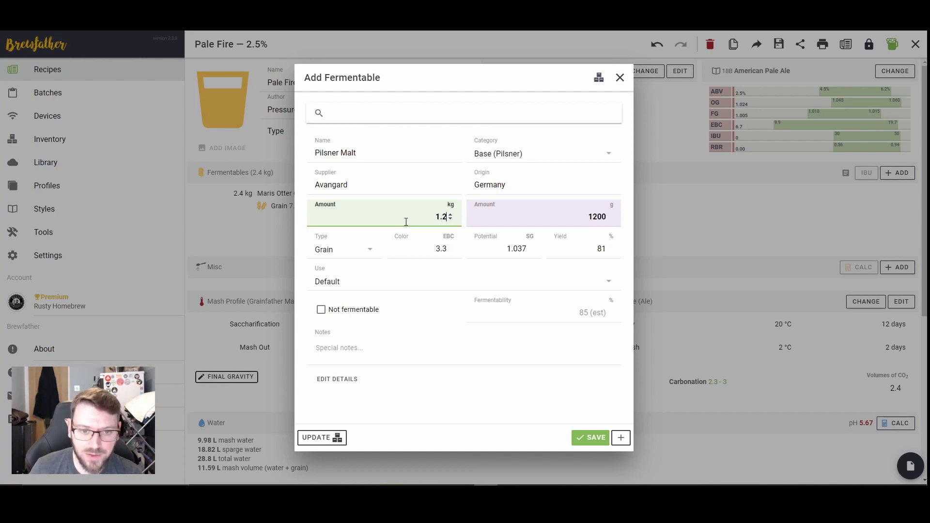
# - Save the 1.2 kg Pilsner Malt, then add 200 g of UK Wheat Flaked
pyautogui.click(599, 439)
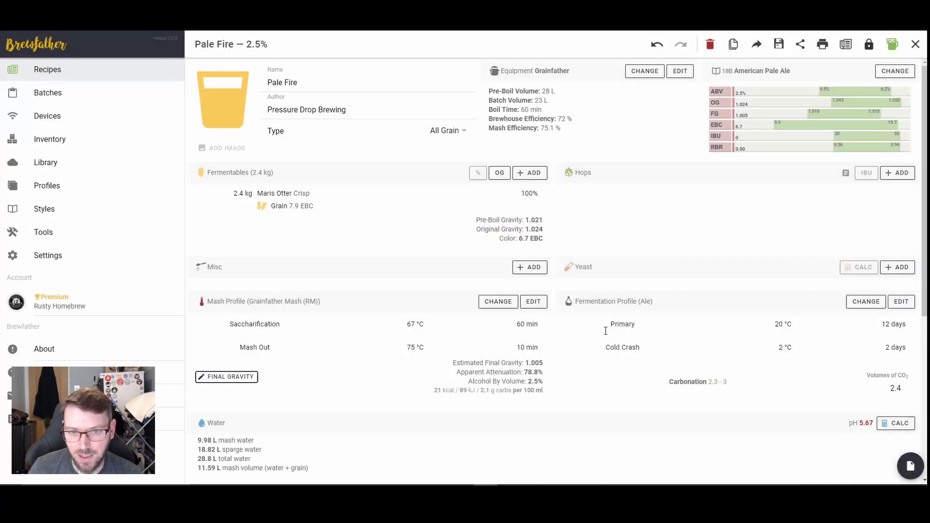
pyautogui.click(530, 174)
pyautogui.write('fl')
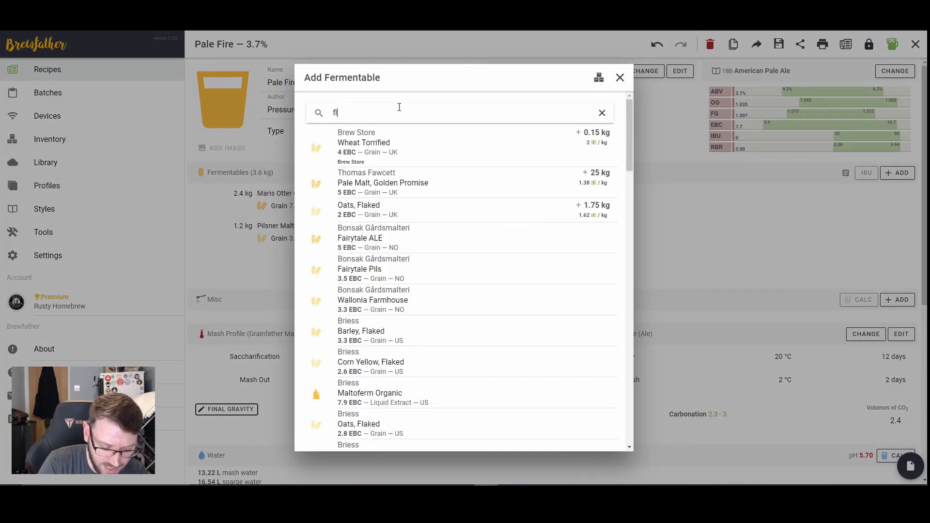
pyautogui.write('aked wheat')
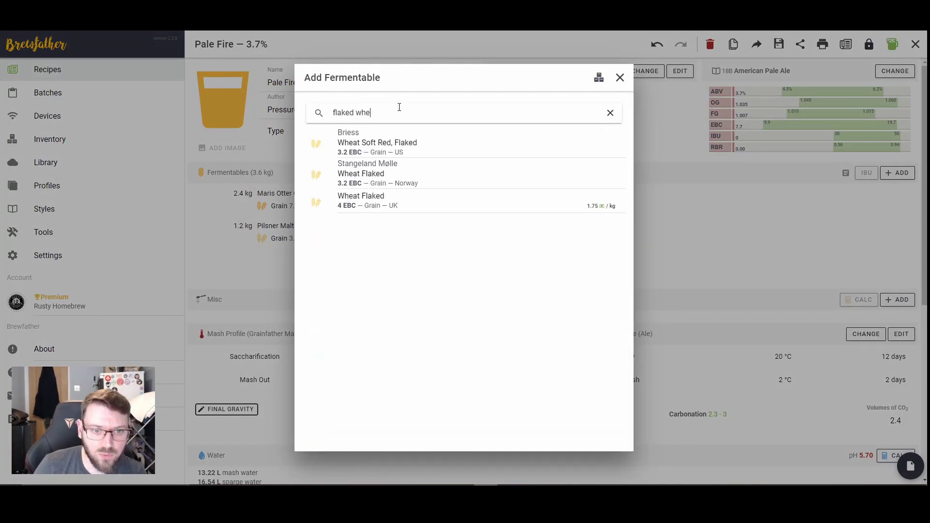
pyautogui.click(357, 209)
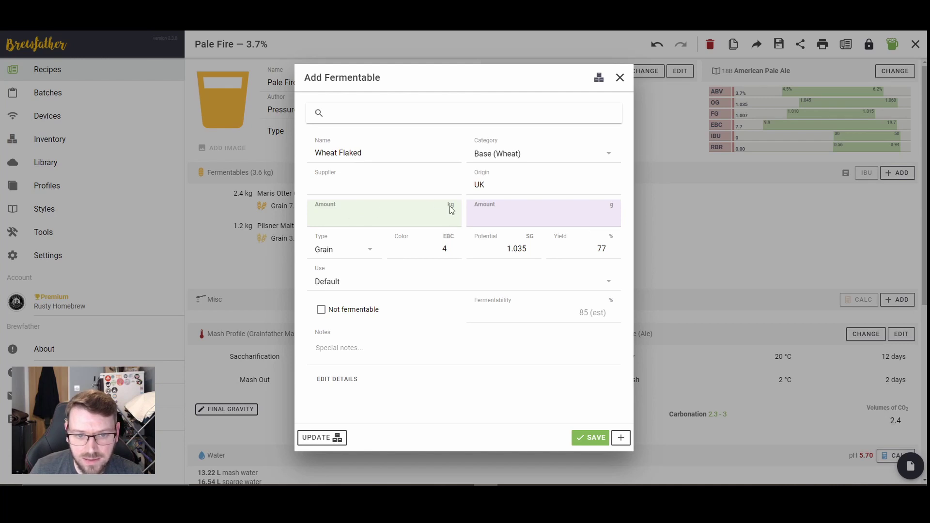
pyautogui.click(579, 216)
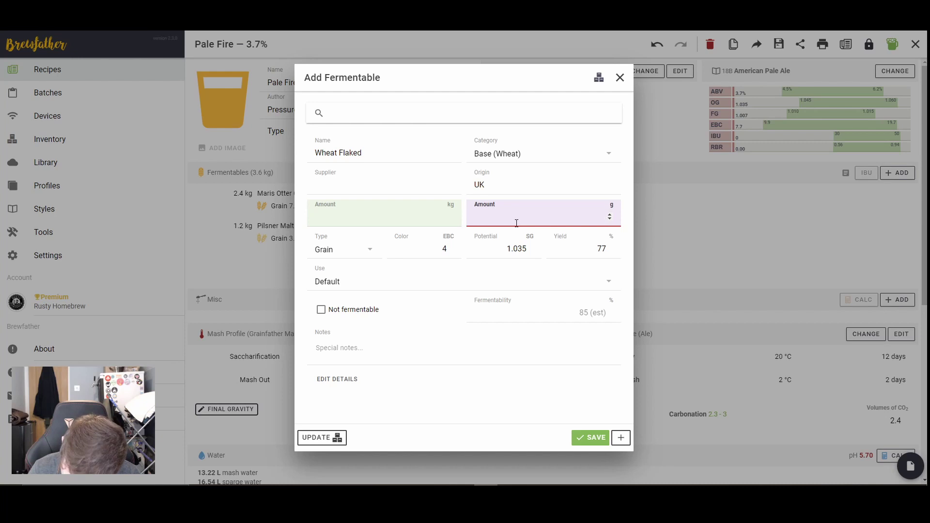
pyautogui.write('200')
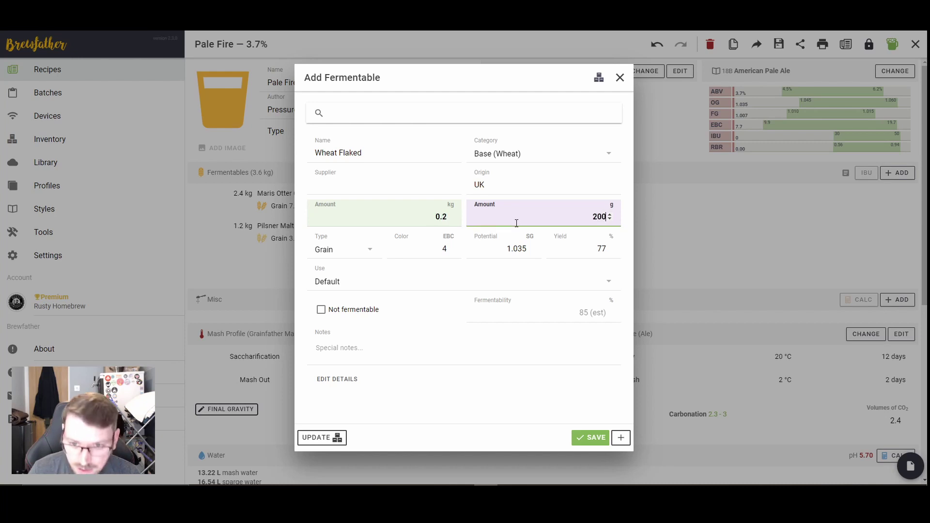
pyautogui.click(601, 437)
# - Add 200 g of Barrett Burston Wheat Malt to the fermentables
pyautogui.click(532, 173)
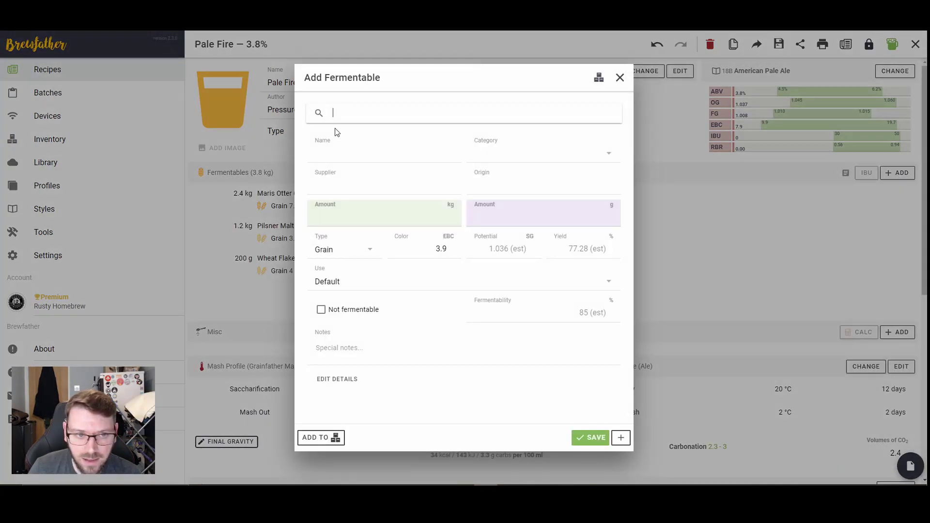
pyautogui.write('w')
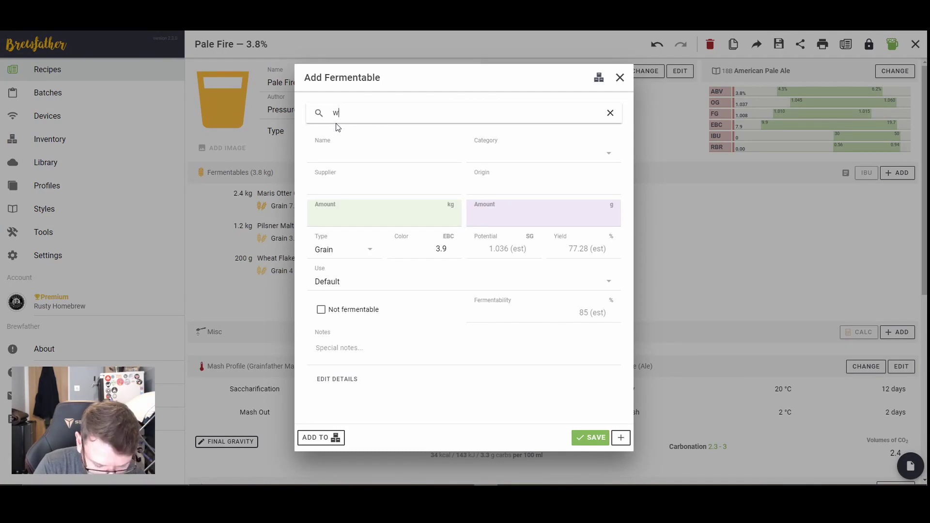
pyautogui.write('heat mal')
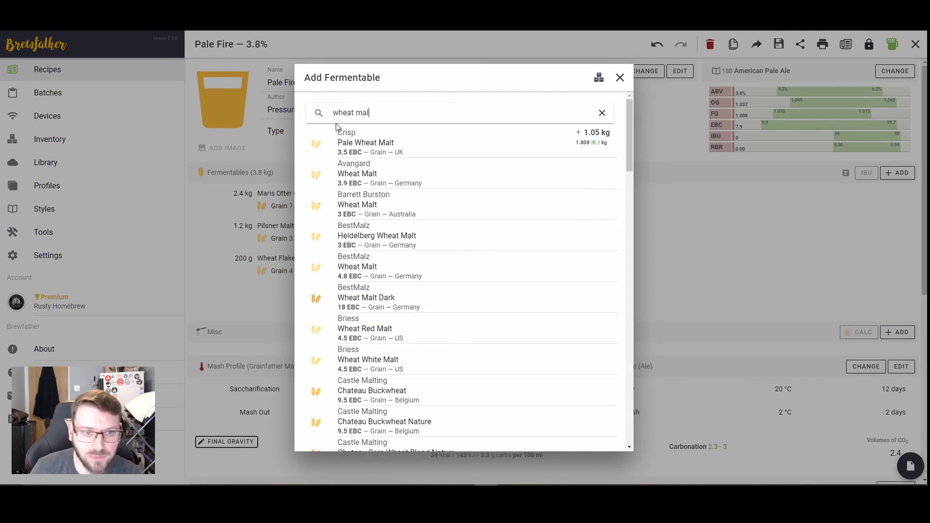
pyautogui.click(383, 209)
pyautogui.click(551, 217)
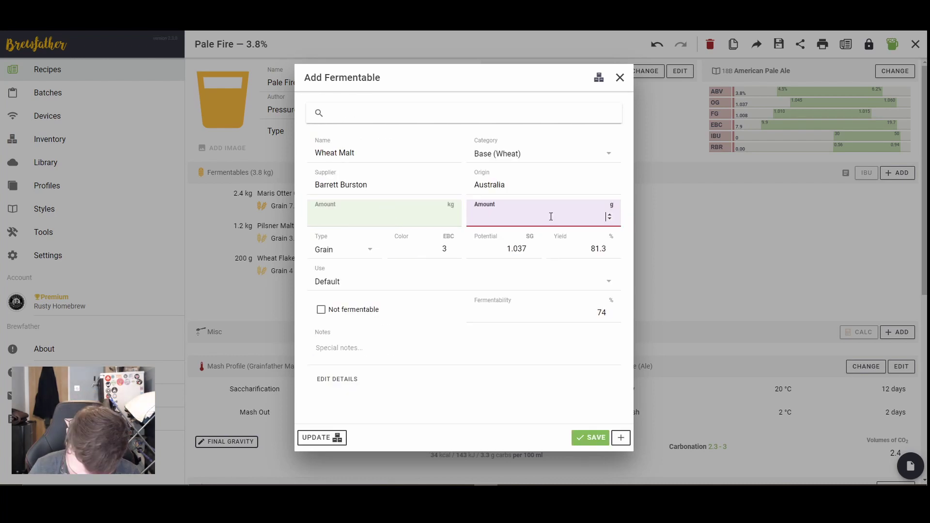
pyautogui.write('200')
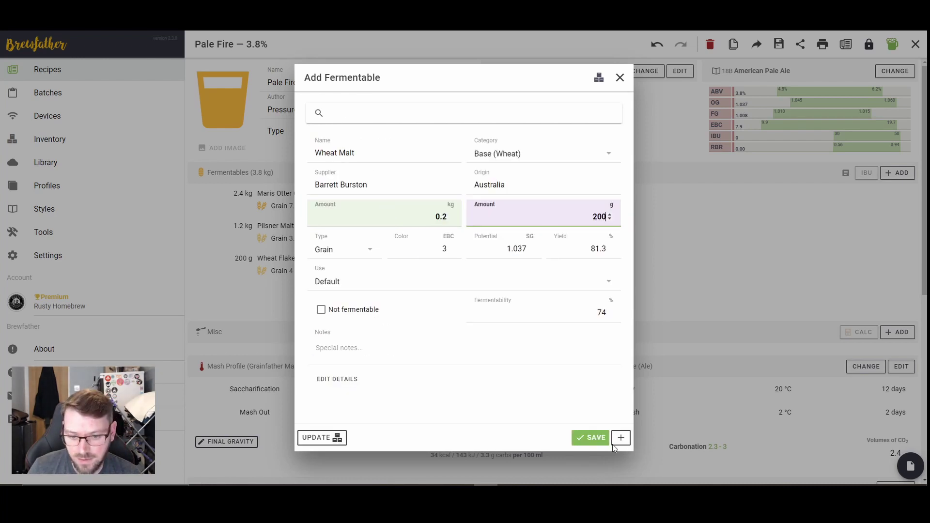
pyautogui.click(591, 438)
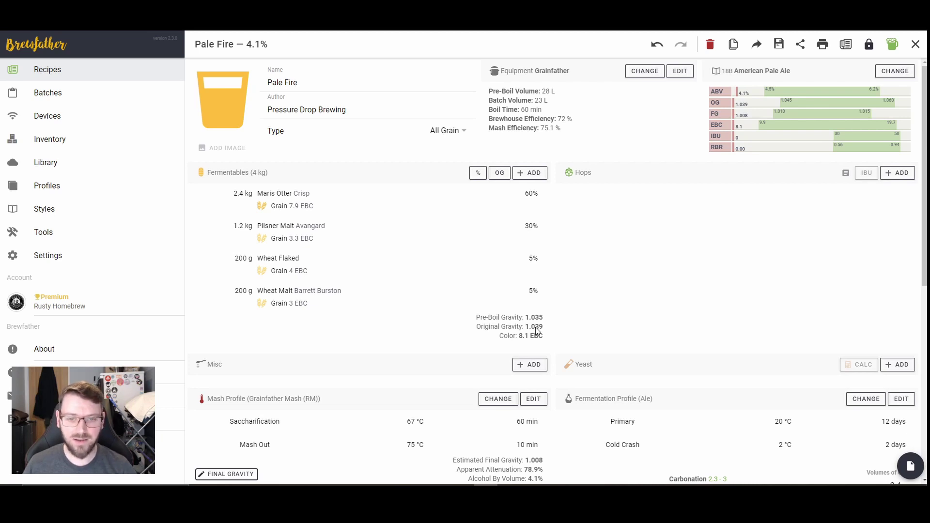
# - Scale the recipe's original gravity from 1.0393 to 1.045
pyautogui.click(495, 174)
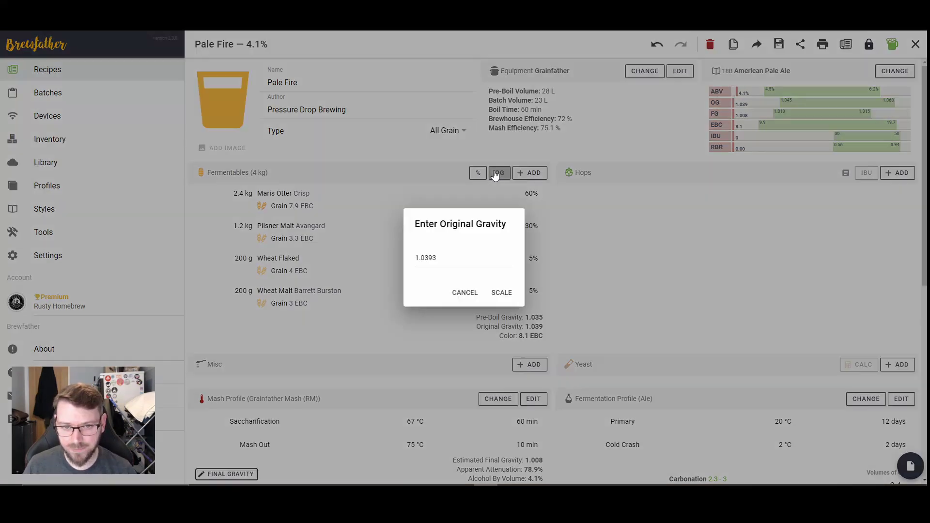
pyautogui.moveTo(460, 258); pyautogui.dragTo(375, 257)
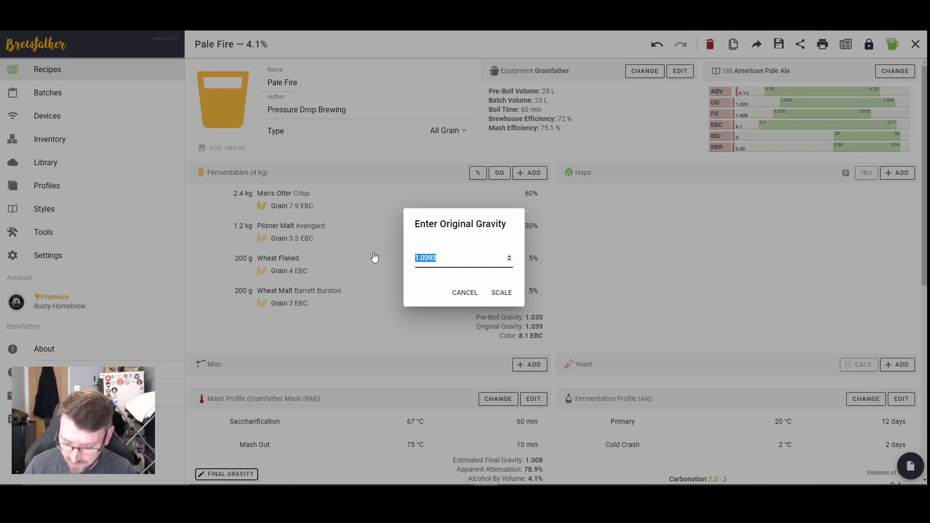
pyautogui.write('1.')
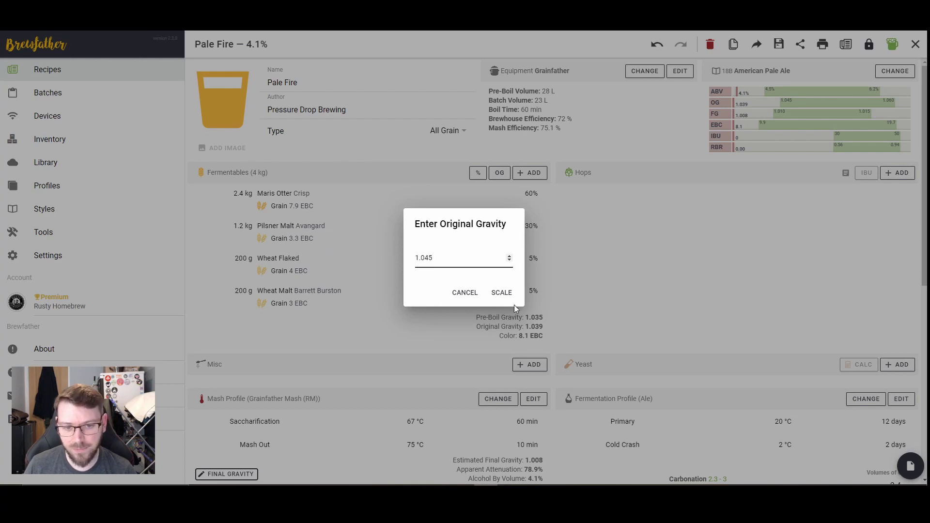
pyautogui.click(506, 292)
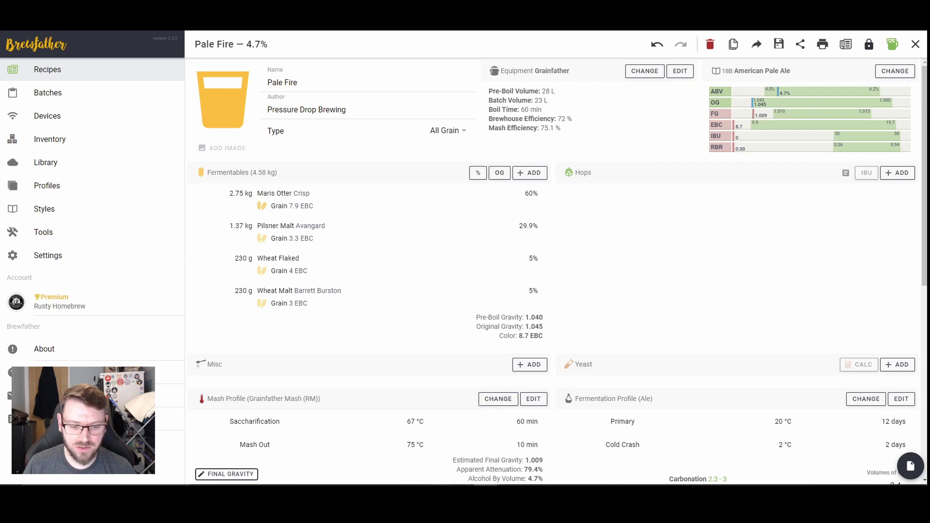
# - Snip the Fermentables section with the Snipping Tool
pyautogui.click(709, 309)
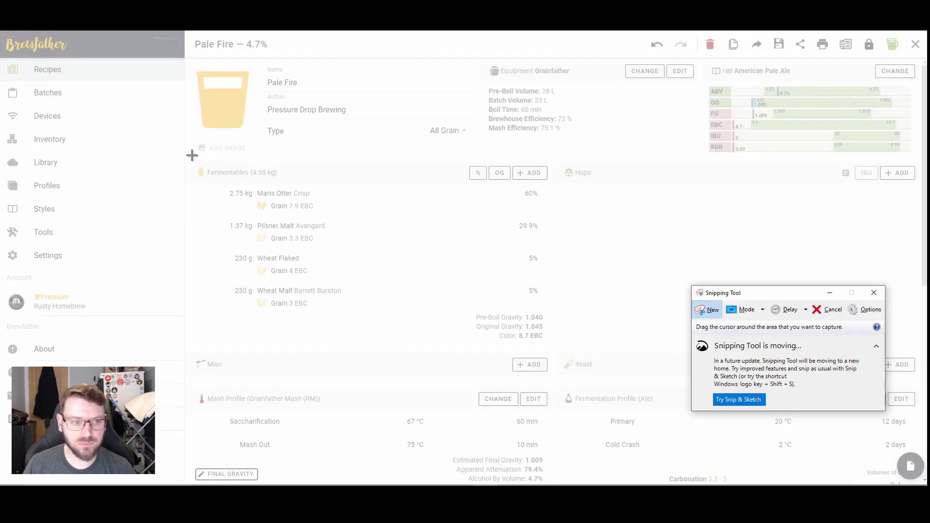
pyautogui.moveTo(188, 154); pyautogui.dragTo(554, 354)
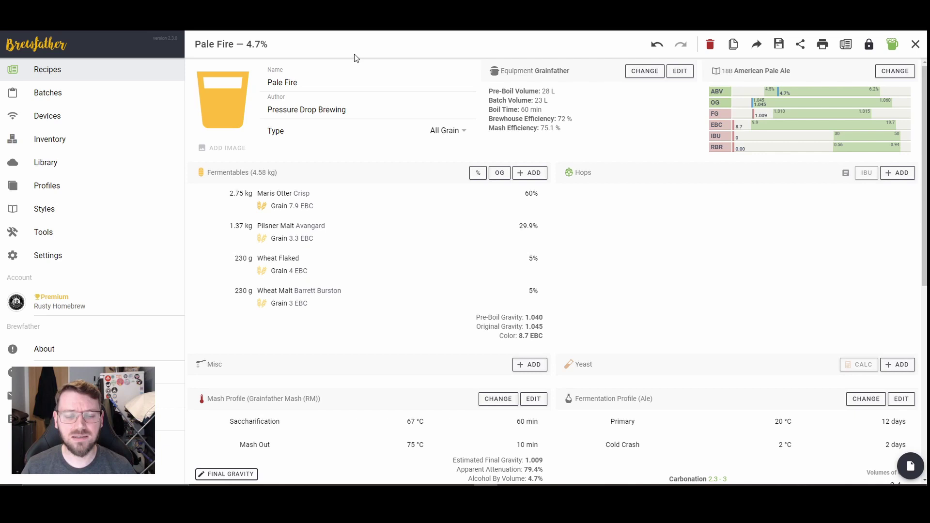
# - Set Maris Otter's amount (saved as 6 kg) and Pilsner Malt to 30 kg
pyautogui.click(294, 209)
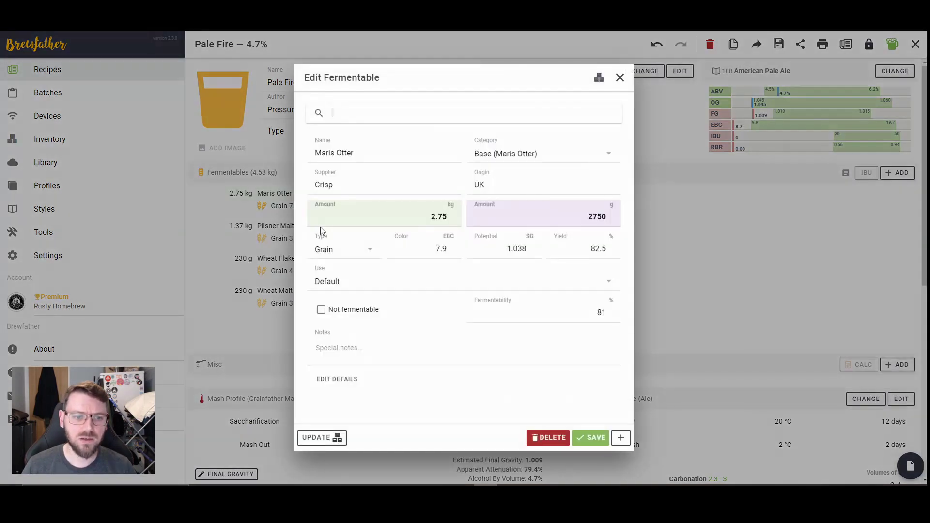
pyautogui.click(455, 215)
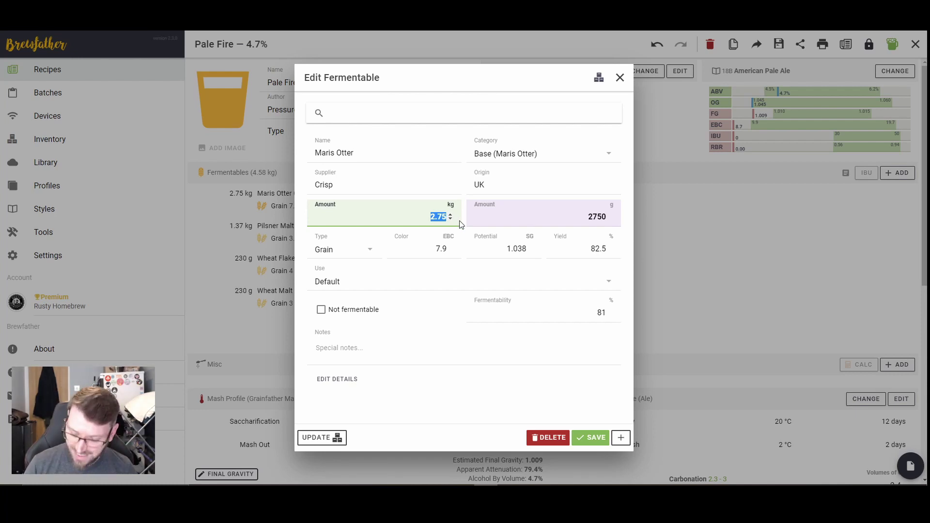
pyautogui.write('60')
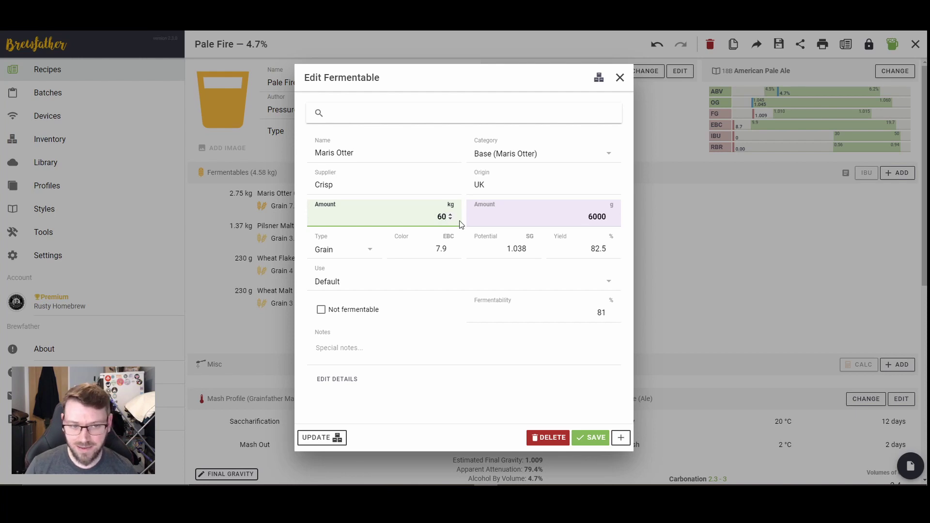
pyautogui.click(593, 438)
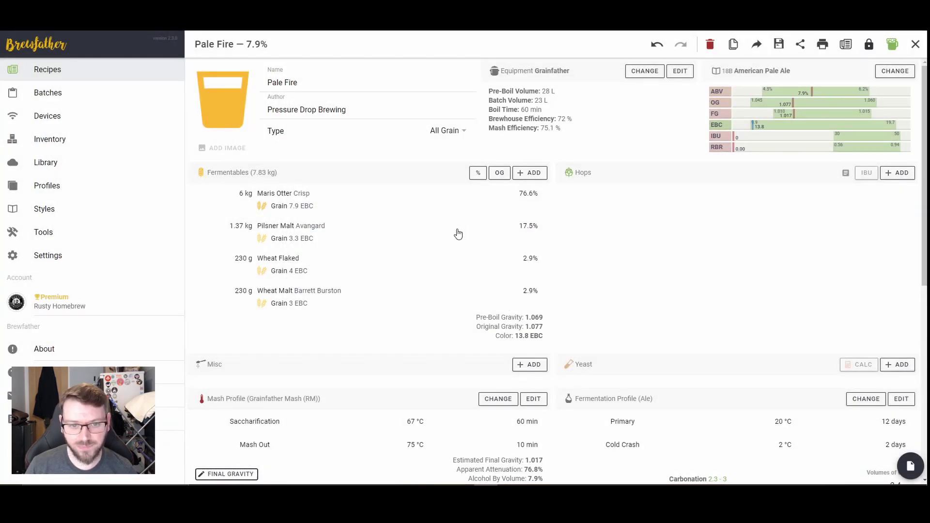
pyautogui.click(458, 234)
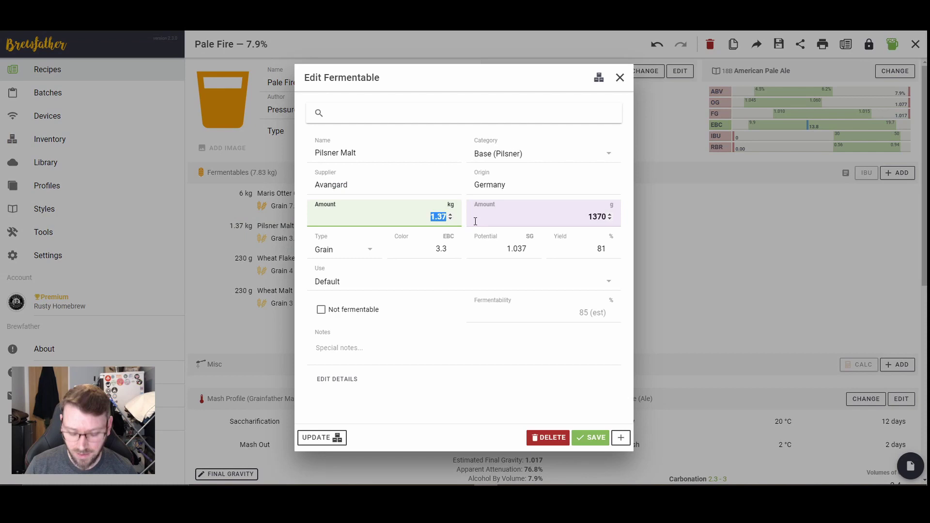
pyautogui.write('30')
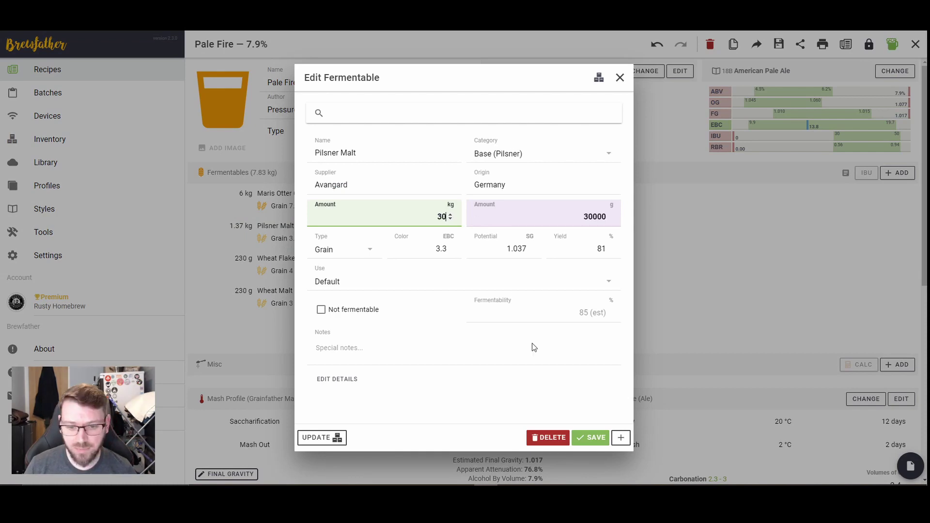
pyautogui.click(587, 437)
# - Set Wheat Flaked and Wheat Malt to 5 kg each
pyautogui.click(461, 258)
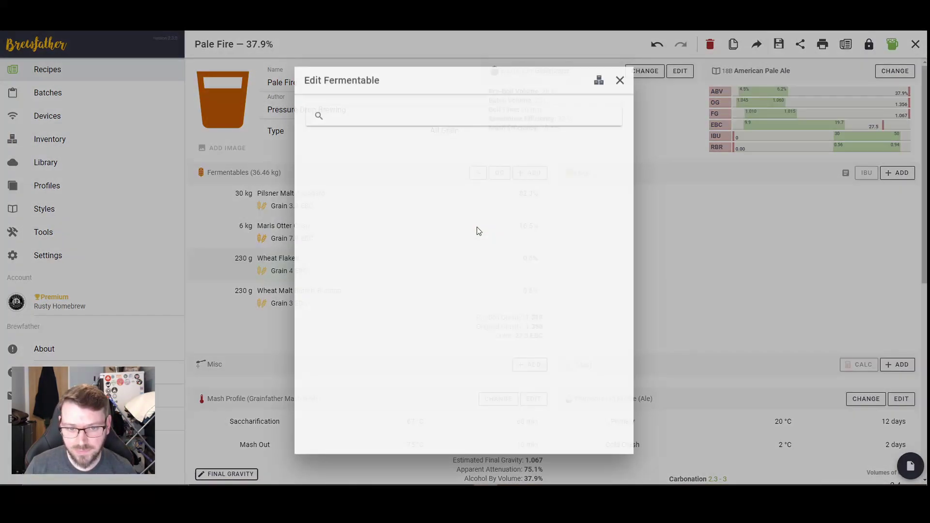
pyautogui.moveTo(431, 217); pyautogui.dragTo(440, 216)
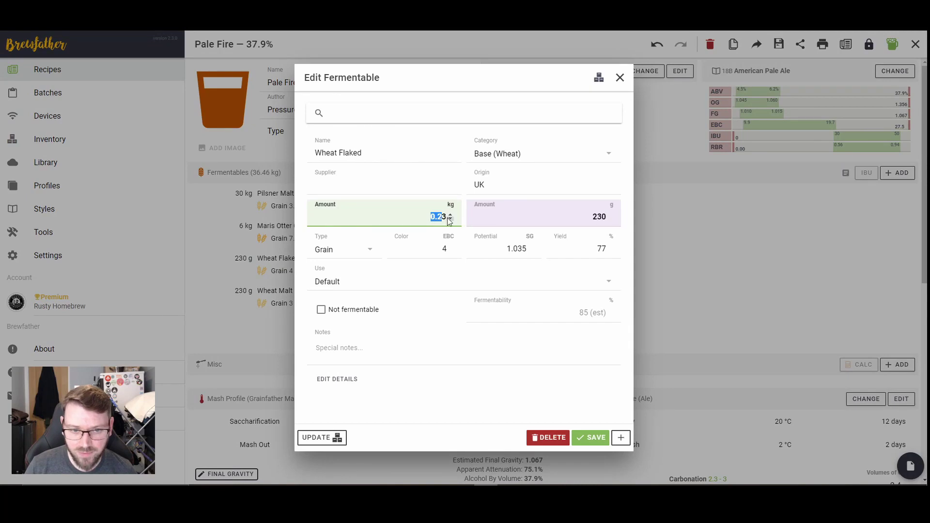
pyautogui.write('5')
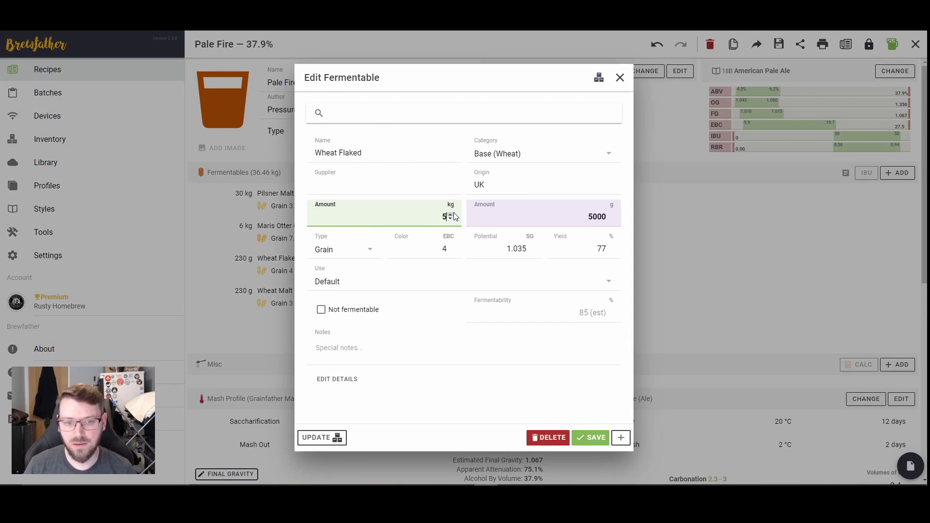
pyautogui.click(591, 437)
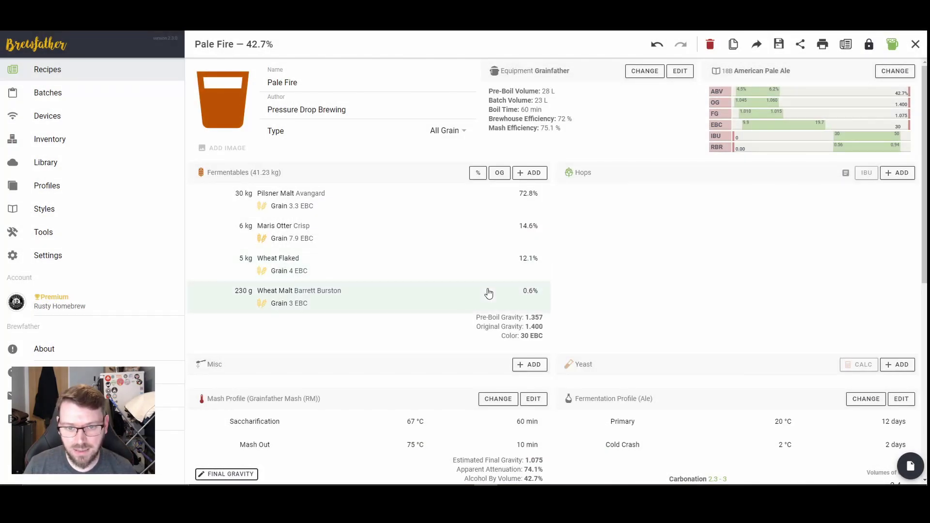
pyautogui.click(429, 292)
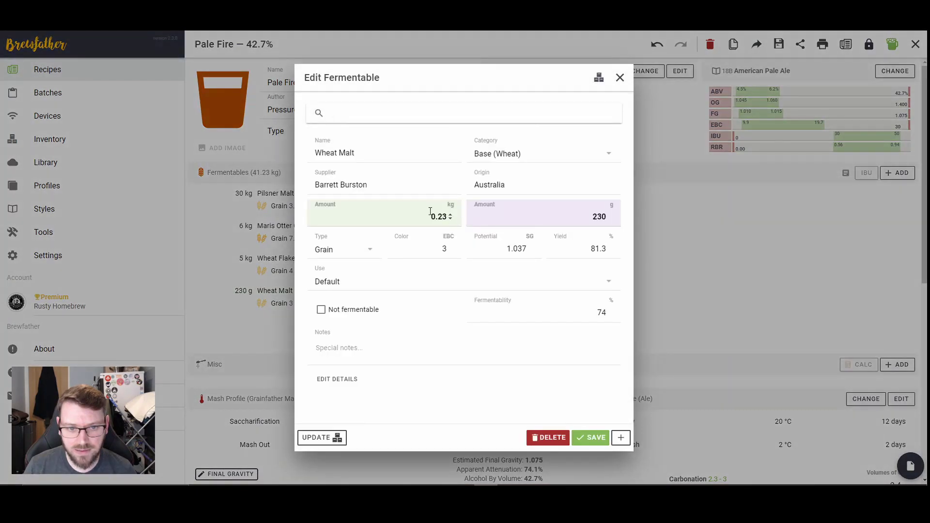
pyautogui.click(430, 211)
pyautogui.write('5')
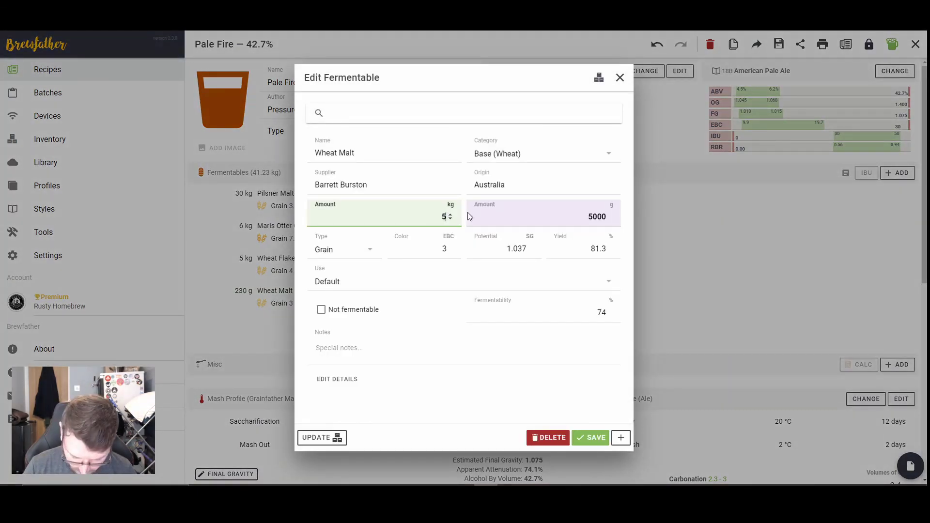
pyautogui.click(590, 435)
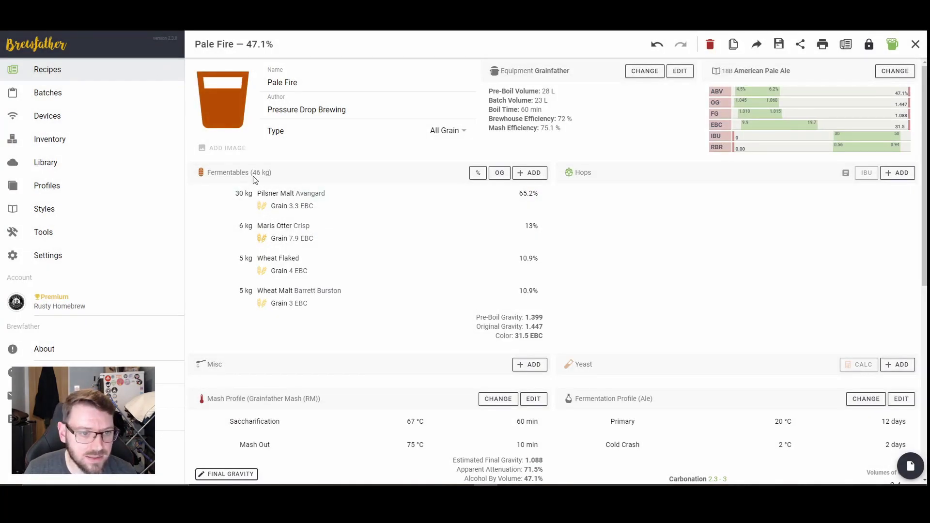
# - Correct Maris Otter from 6 kg to 60 kg
pyautogui.click(265, 245)
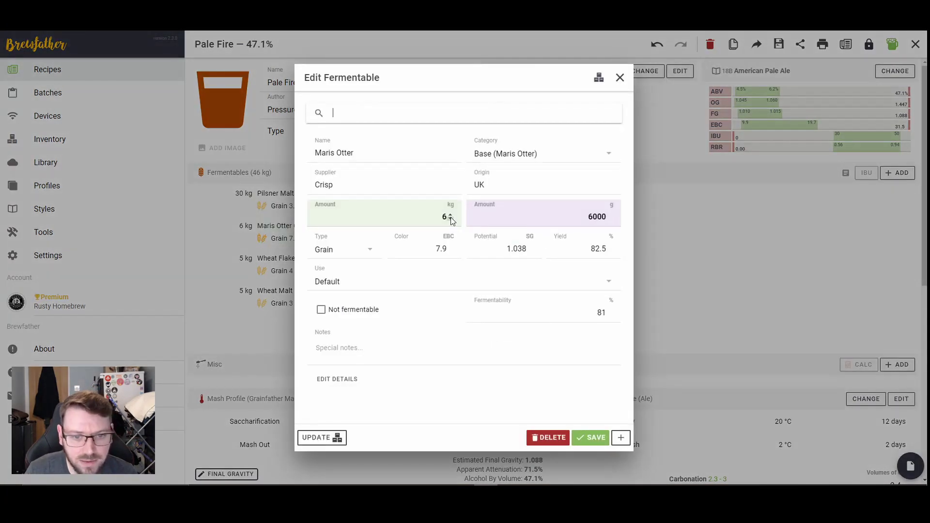
pyautogui.click(435, 218)
pyautogui.write('0')
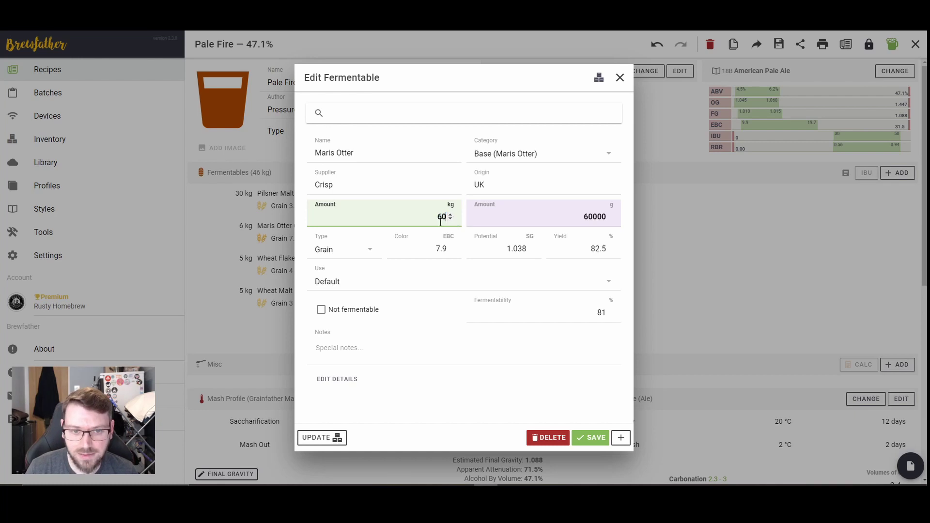
pyautogui.click(591, 438)
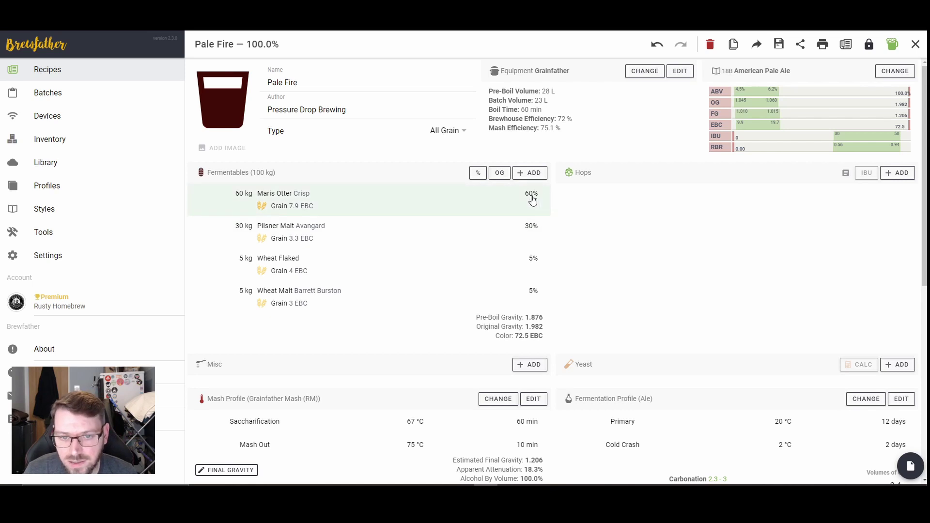
# - Scale the recipe from OG 1.982 to 1.045, bringing the grain bill to 4.58 kg
pyautogui.click(528, 235)
pyautogui.click(620, 79)
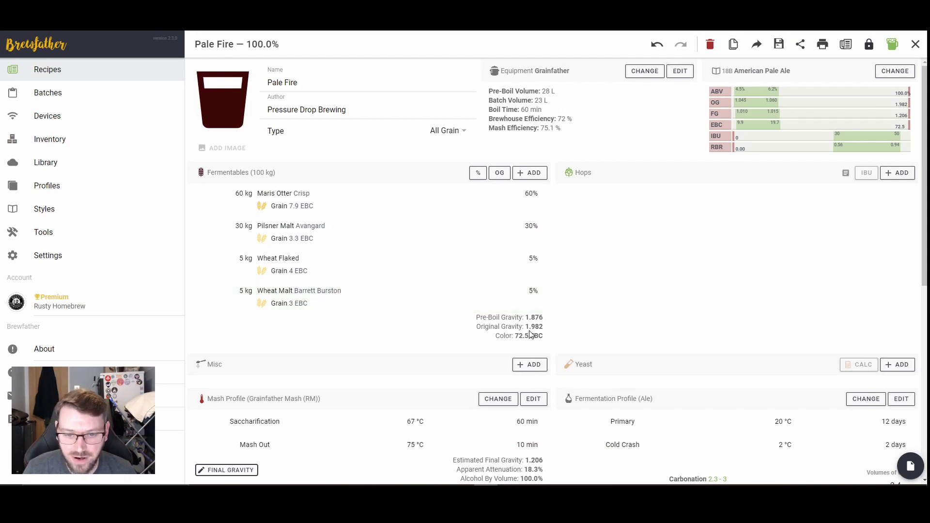
pyautogui.click(499, 173)
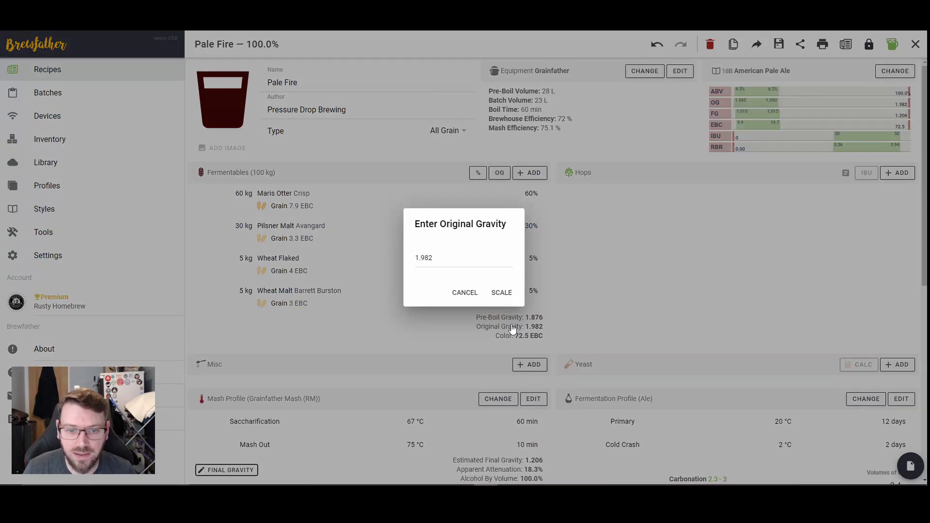
pyautogui.moveTo(439, 265); pyautogui.dragTo(412, 260)
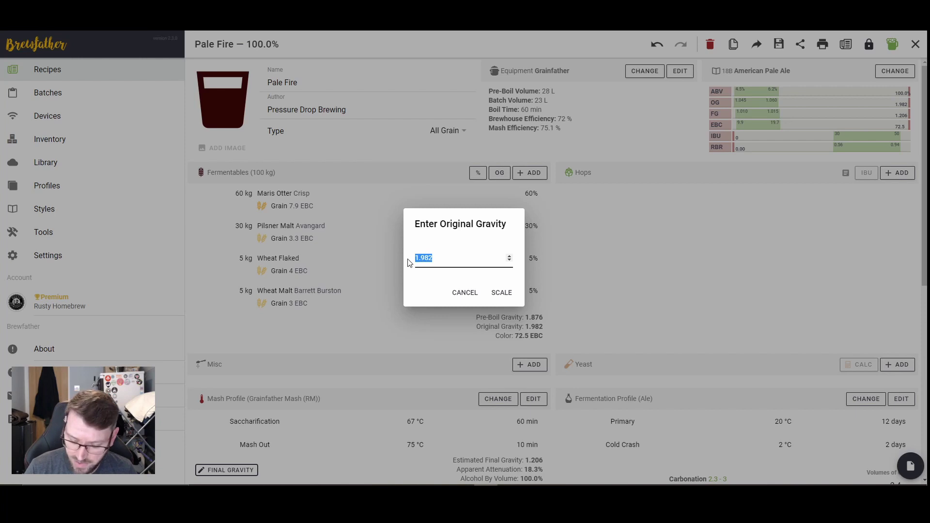
pyautogui.write('1.045')
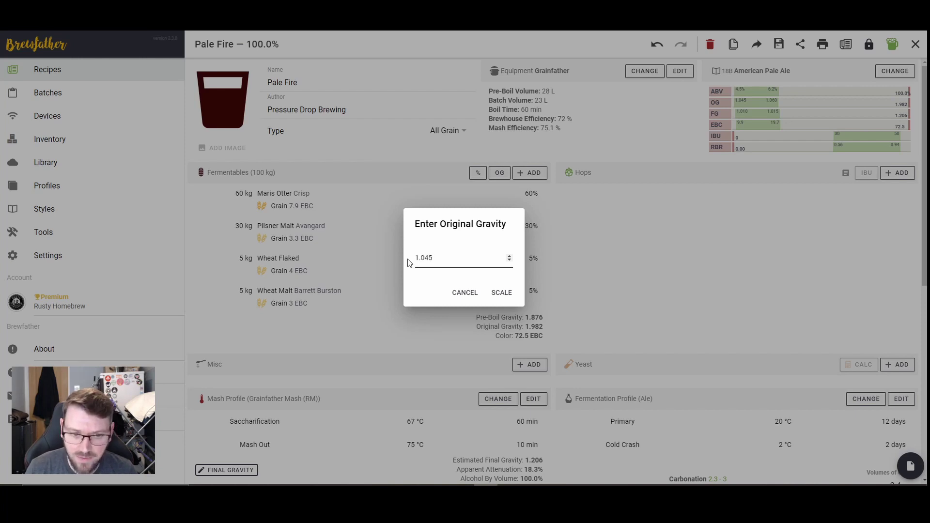
pyautogui.click(502, 293)
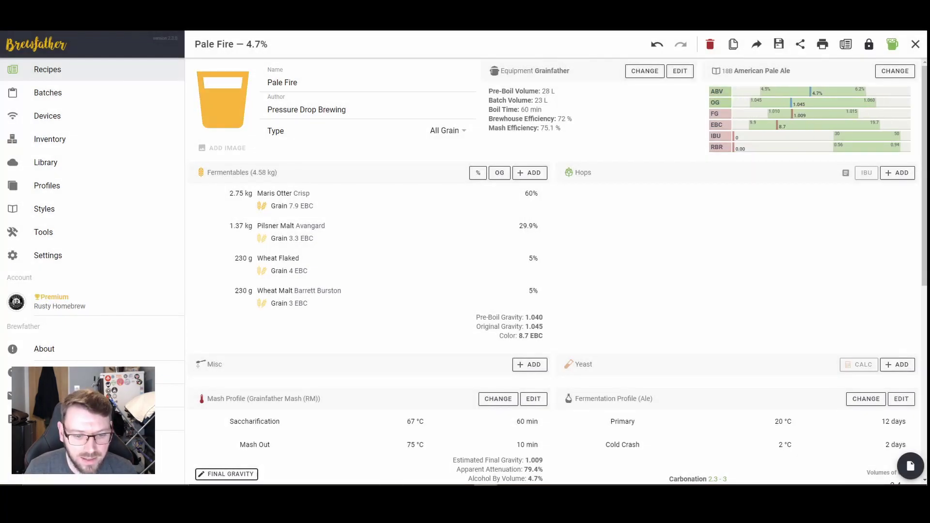
# - Bring up the Snipping Tool, move it aside to view the Fermentables snip, then close it
pyautogui.moveTo(438, 504)
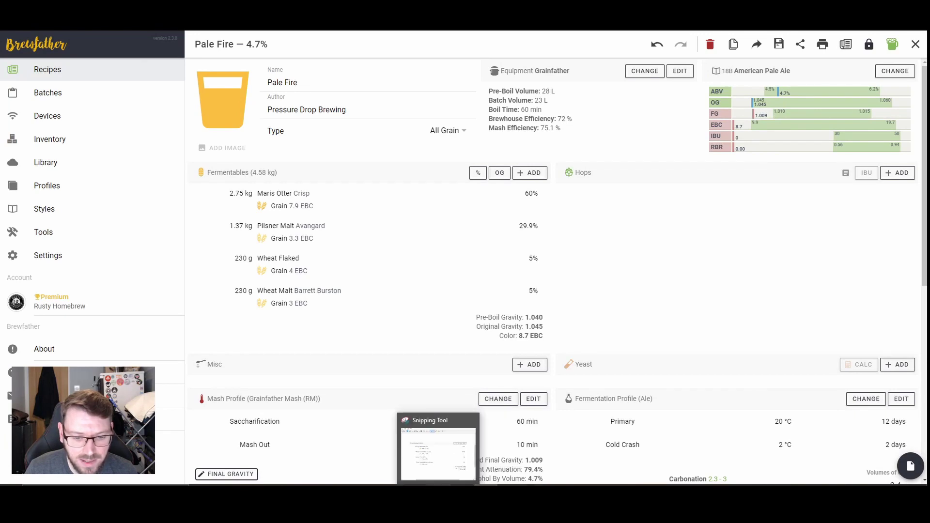
pyautogui.click(438, 453)
pyautogui.moveTo(217, 78); pyautogui.dragTo(430, 84)
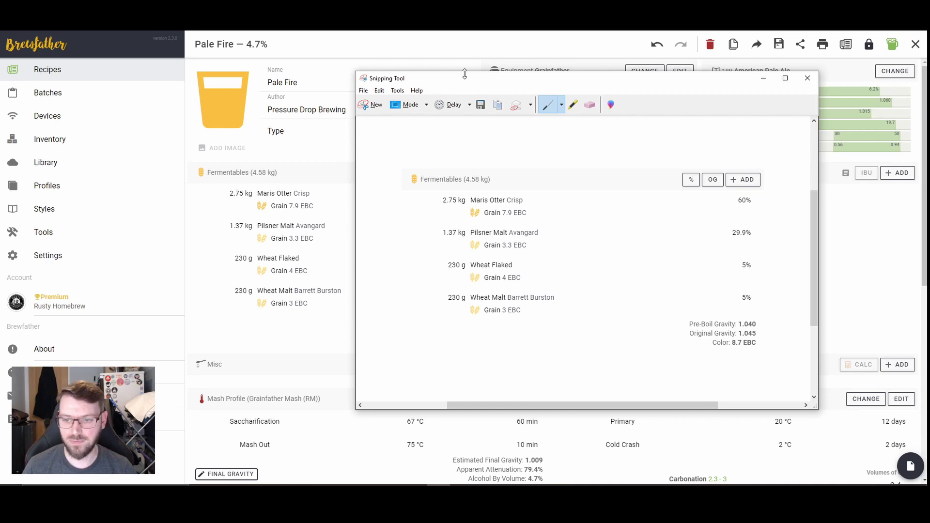
pyautogui.click(800, 80)
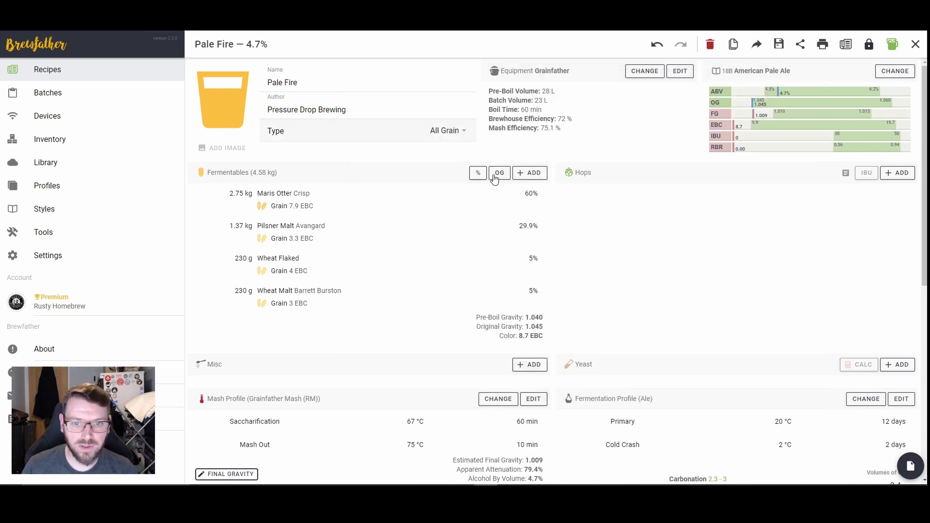
# - Add 1 kg of Carafa III to the grain bill, then delete it again
pyautogui.click(530, 176)
pyautogui.write('caraf')
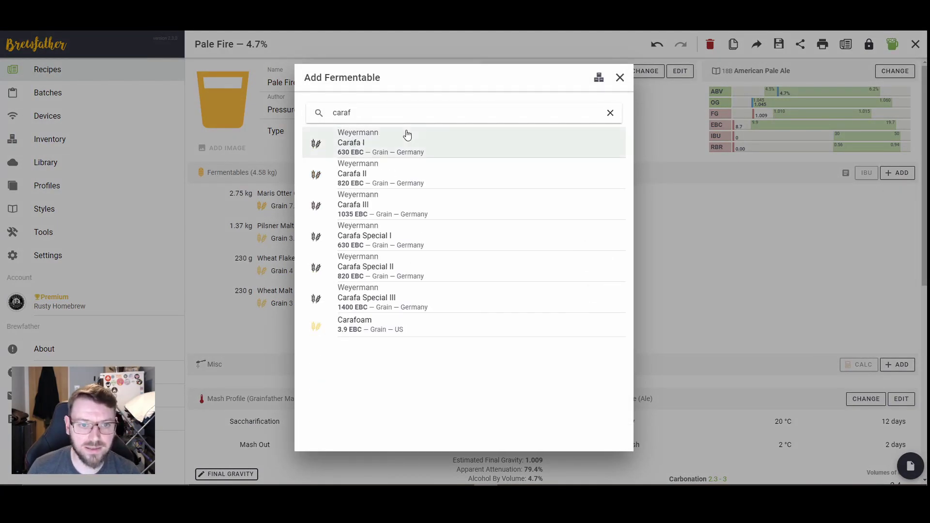
pyautogui.click(370, 217)
pyautogui.click(434, 217)
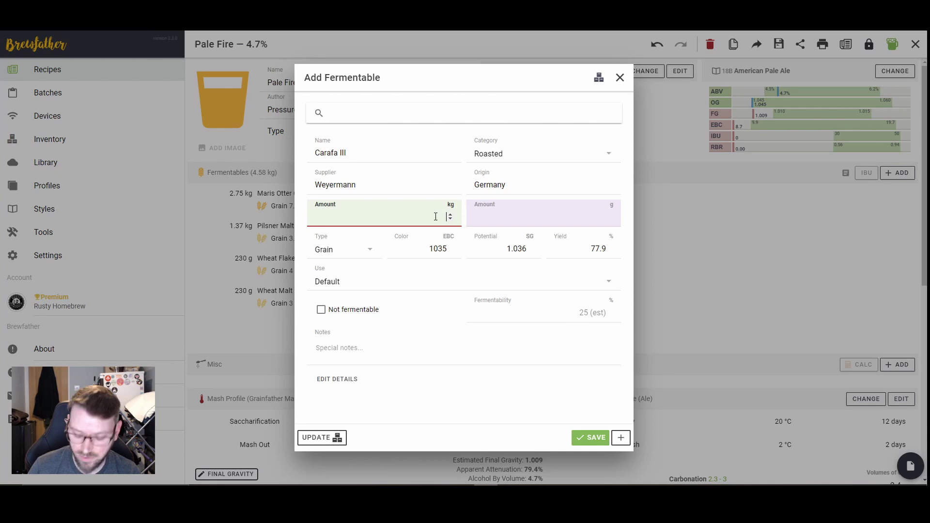
pyautogui.write('1')
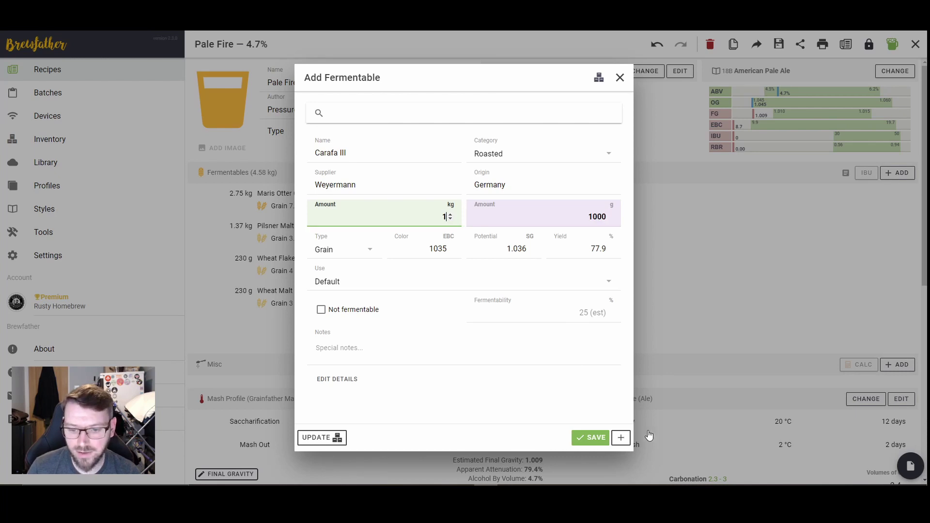
pyautogui.click(590, 438)
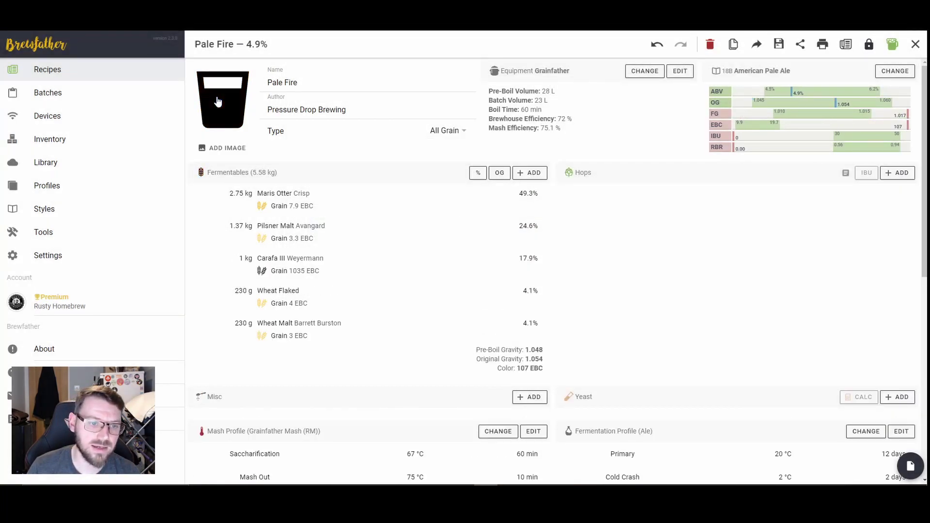
pyautogui.click(289, 266)
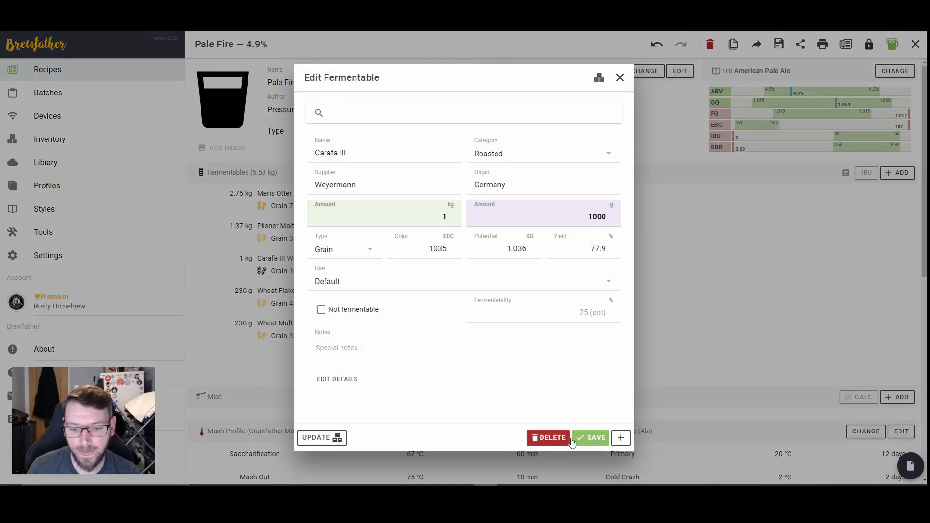
pyautogui.click(550, 438)
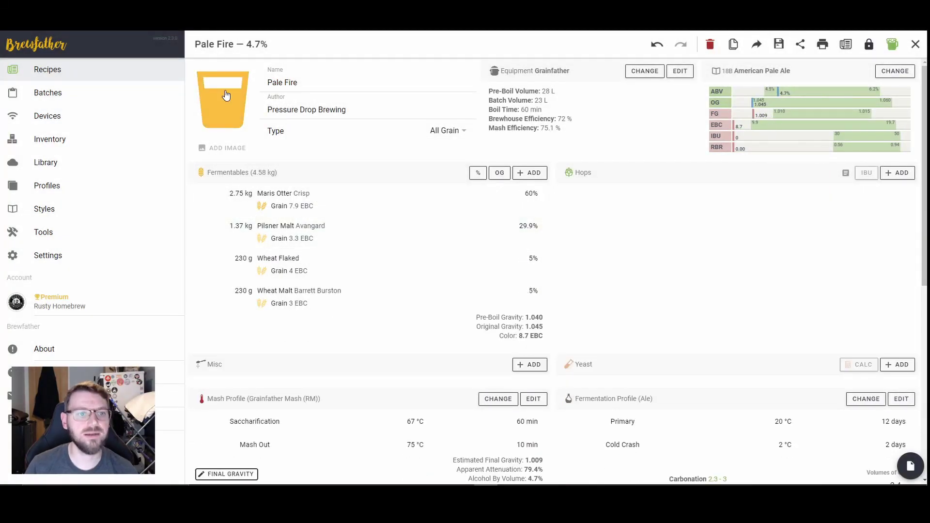
# - Add 10 g of Magnum as a 60-minute Boil addition, trying First Wort first
pyautogui.click(900, 173)
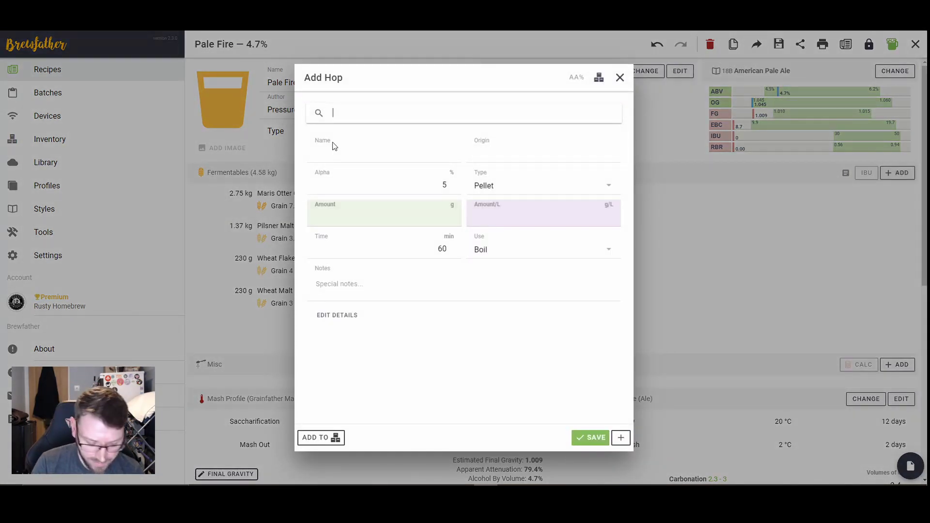
pyautogui.write('mag')
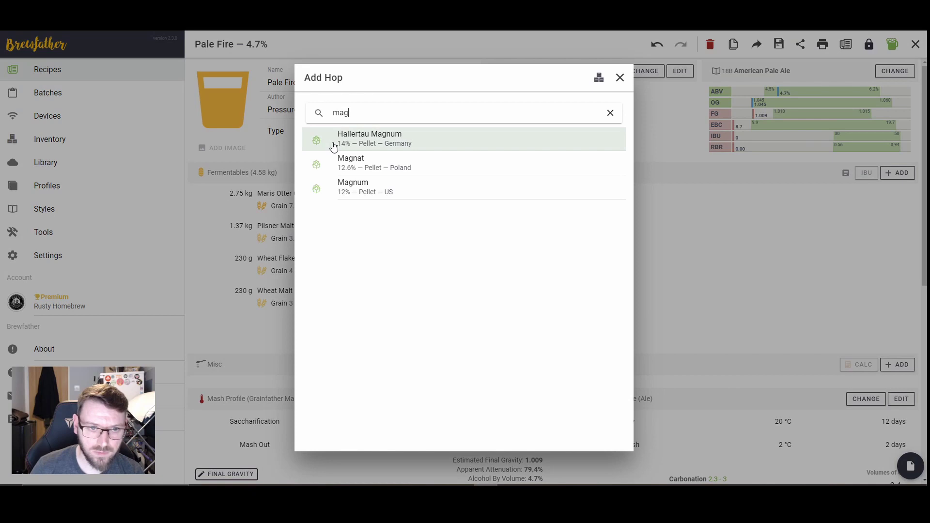
pyautogui.click(390, 186)
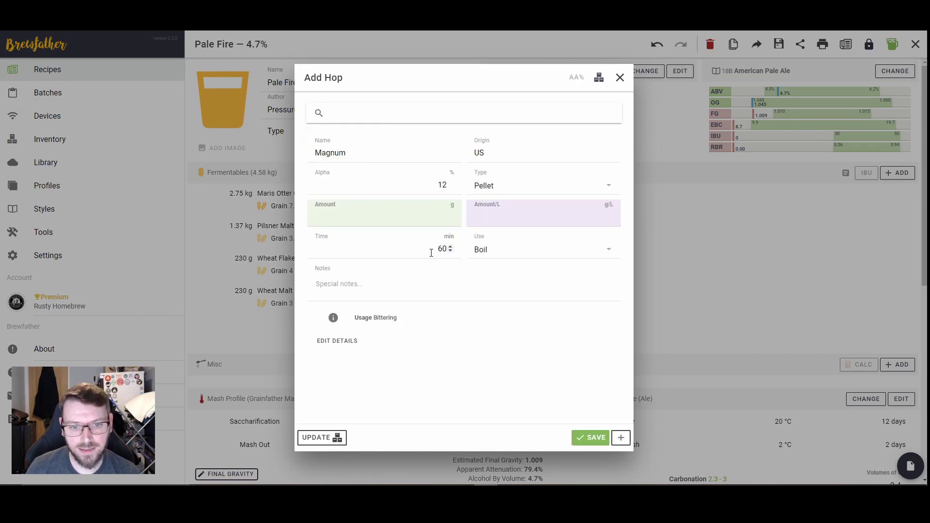
pyautogui.moveTo(431, 253); pyautogui.dragTo(465, 252)
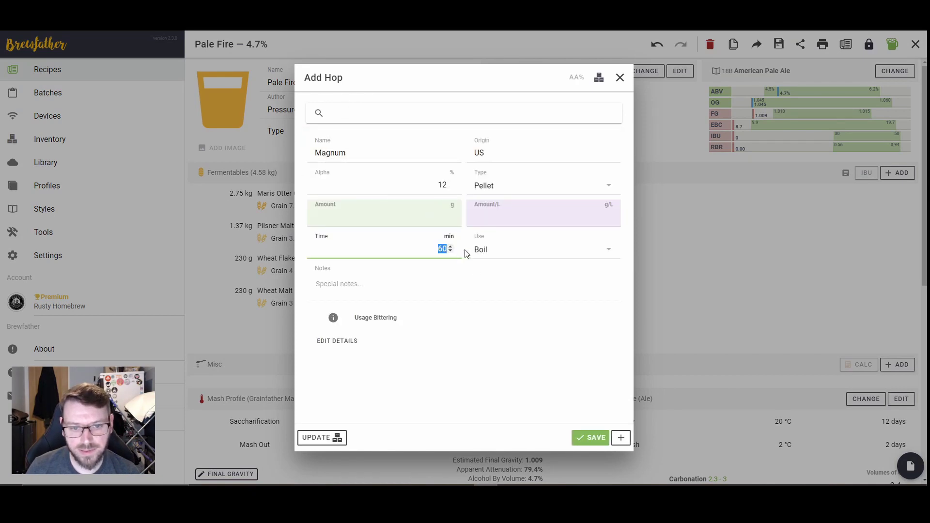
pyautogui.click(442, 218)
pyautogui.write('10')
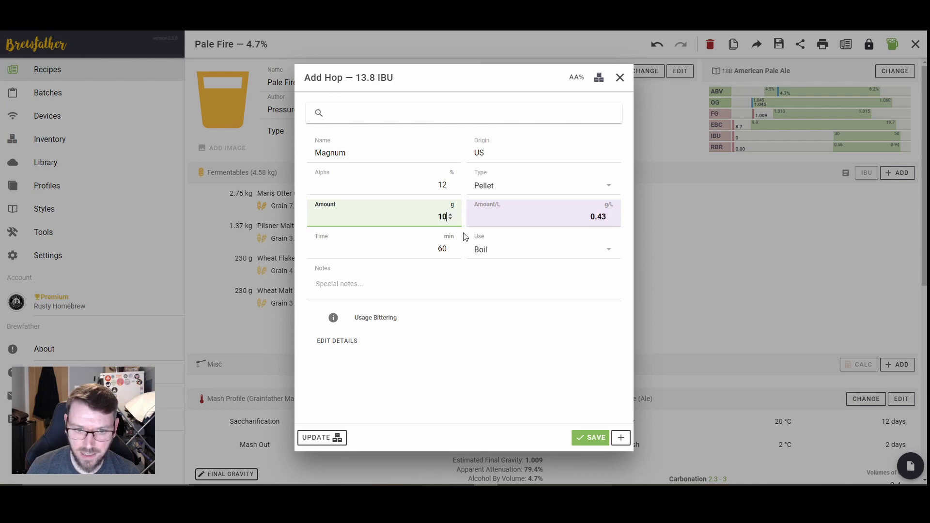
pyautogui.click(488, 252)
pyautogui.click(488, 252)
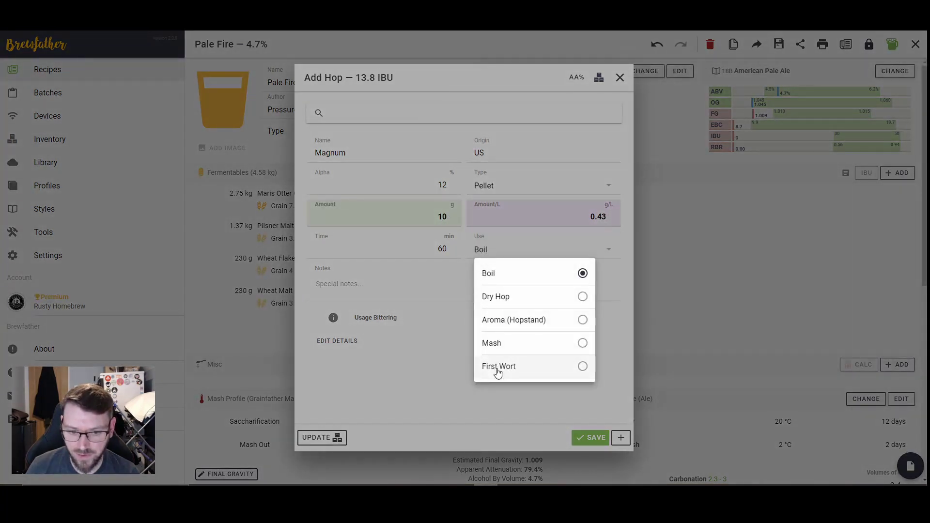
pyautogui.click(501, 372)
pyautogui.click(489, 251)
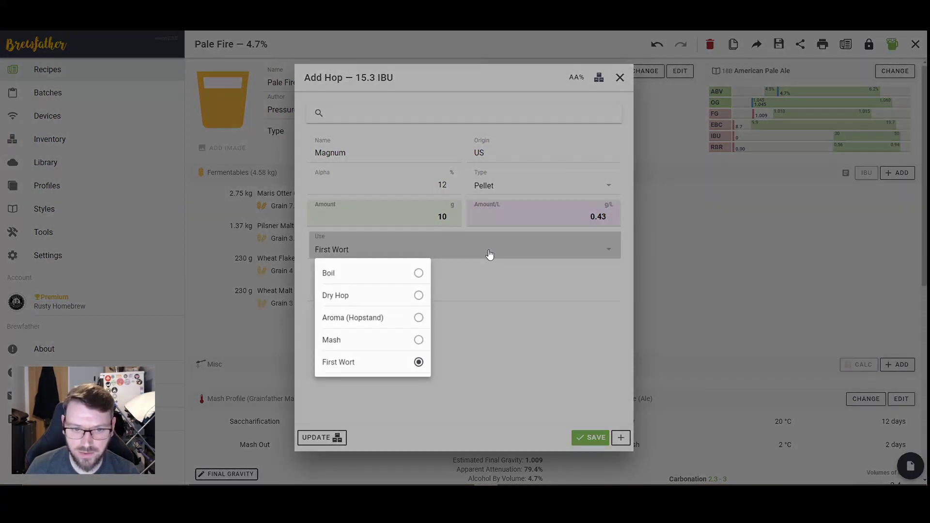
pyautogui.click(347, 274)
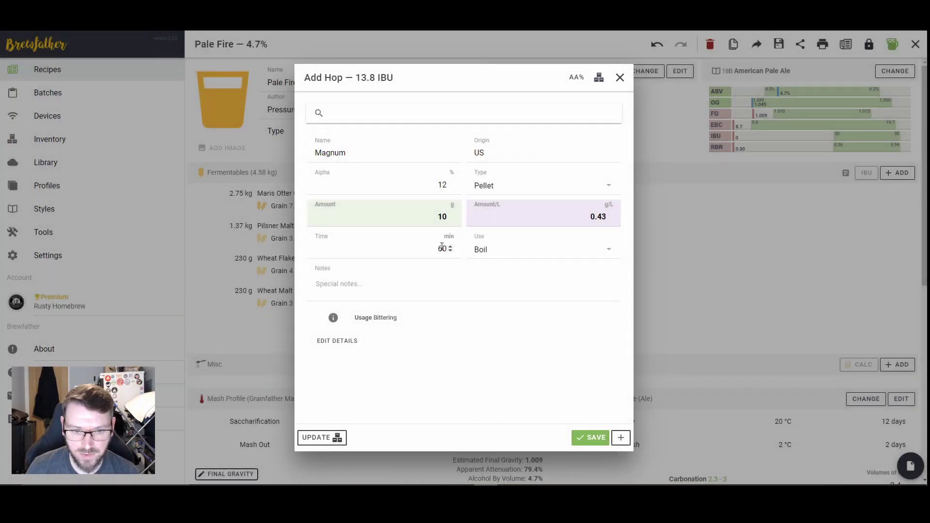
pyautogui.click(592, 437)
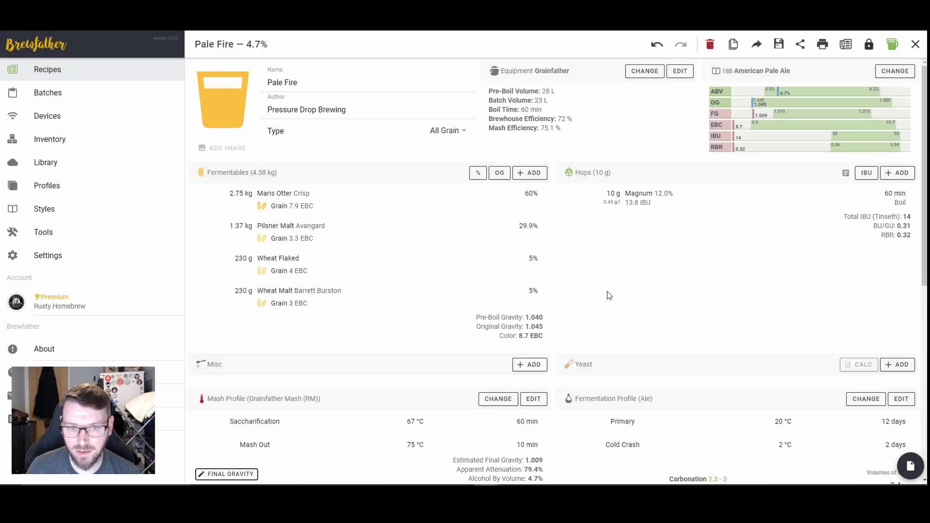
# - Start an Amarillo addition at 8.5 alpha, discard it, and save the recipe
pyautogui.click(901, 173)
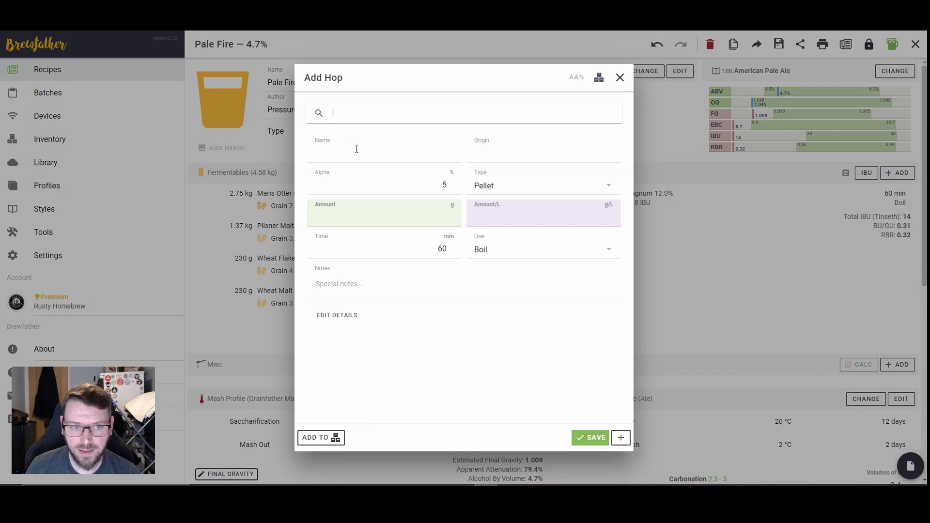
pyautogui.write('am')
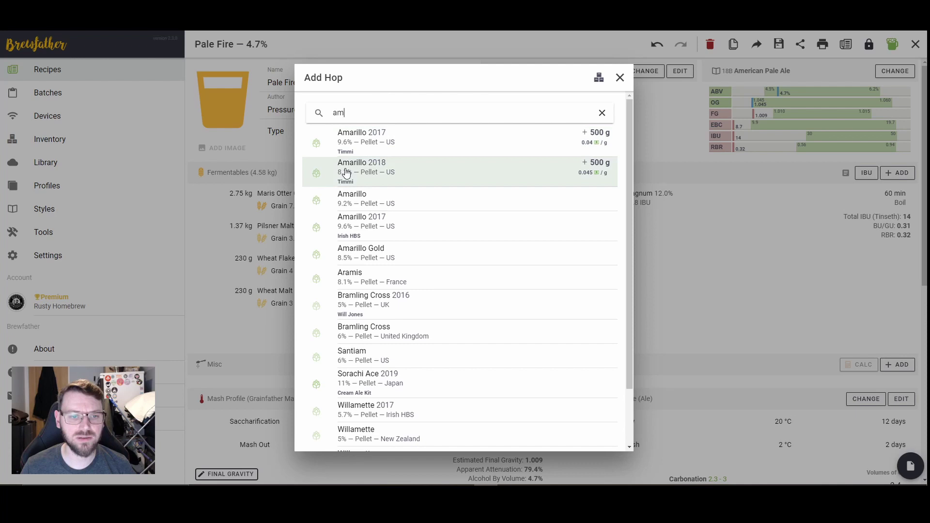
pyautogui.click(367, 200)
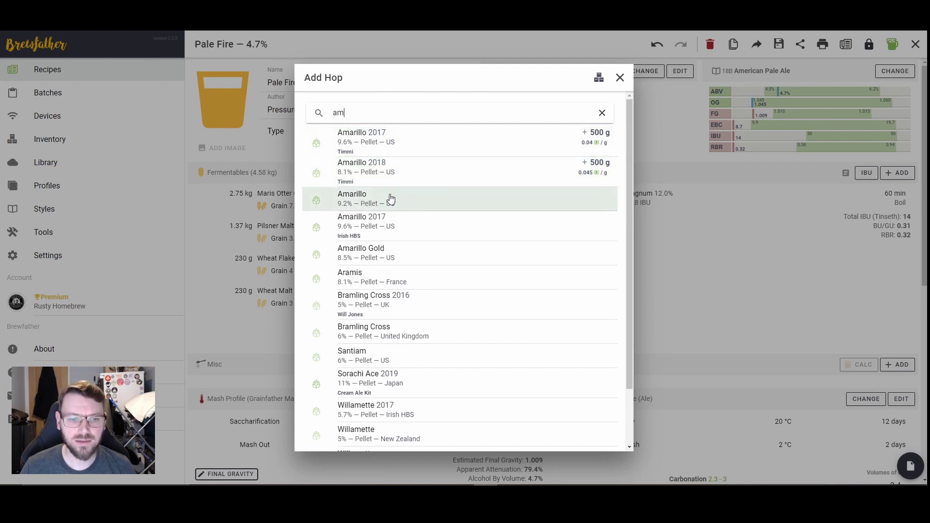
pyautogui.click(363, 200)
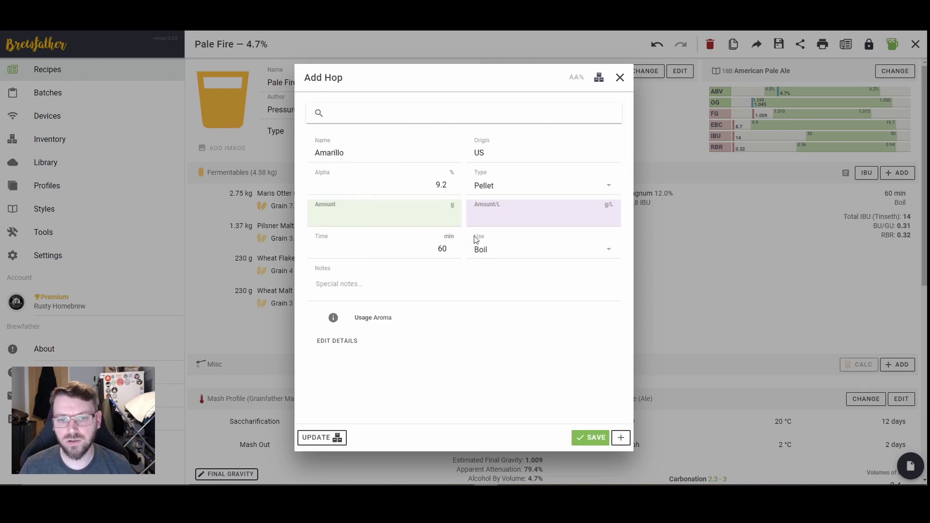
pyautogui.moveTo(434, 184); pyautogui.dragTo(457, 186)
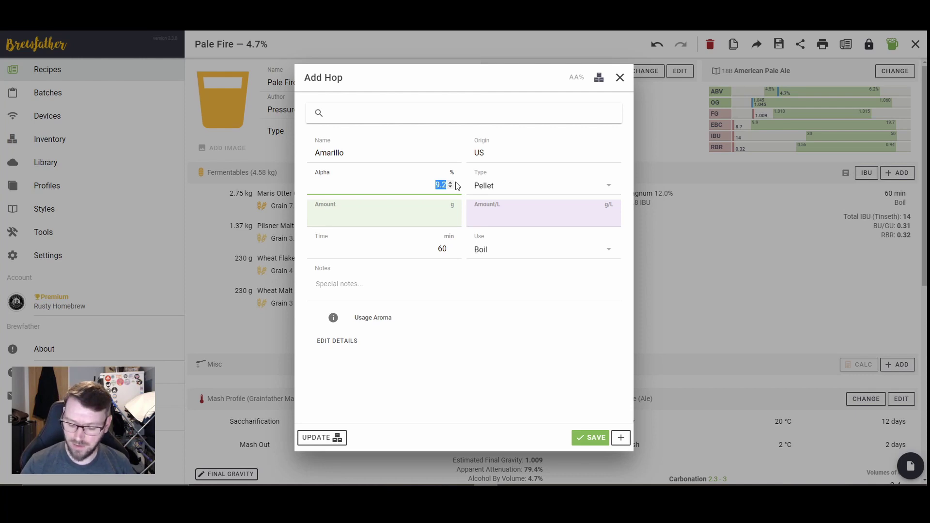
pyautogui.write('8.5')
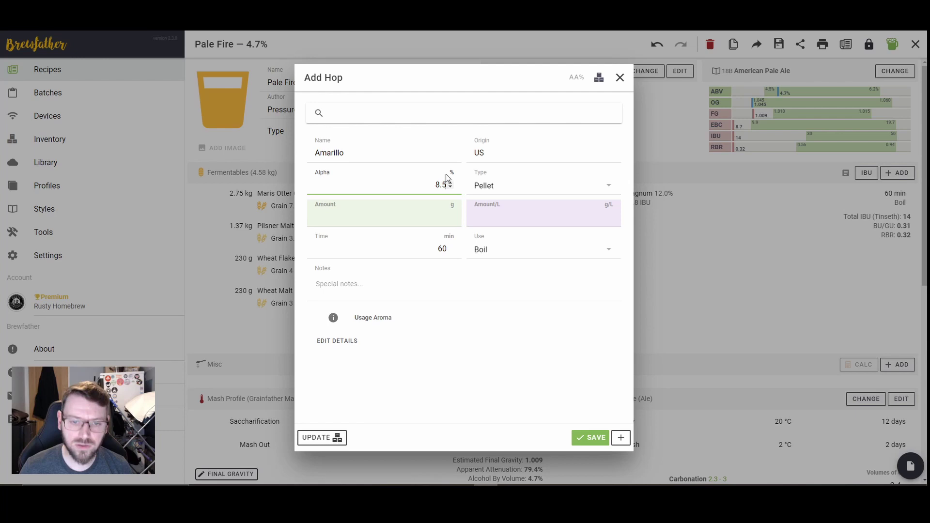
pyautogui.click(620, 77)
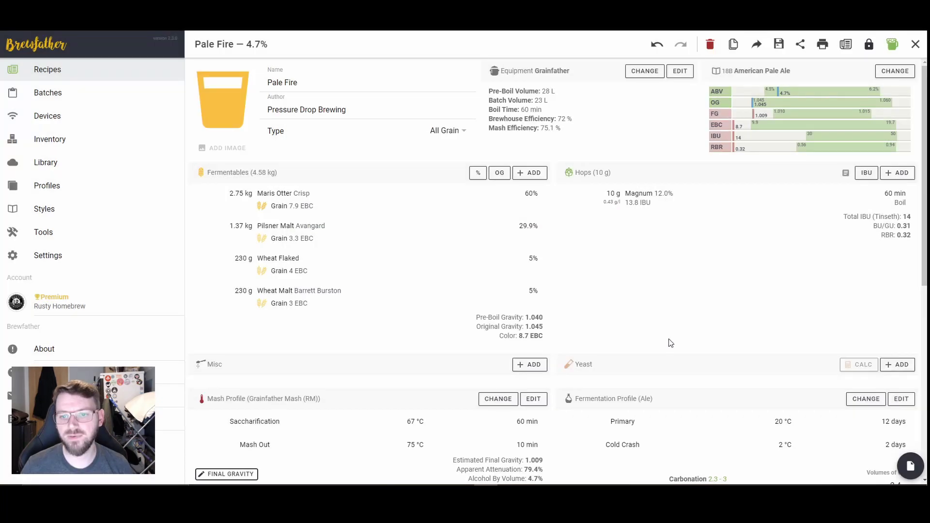
pyautogui.click(778, 44)
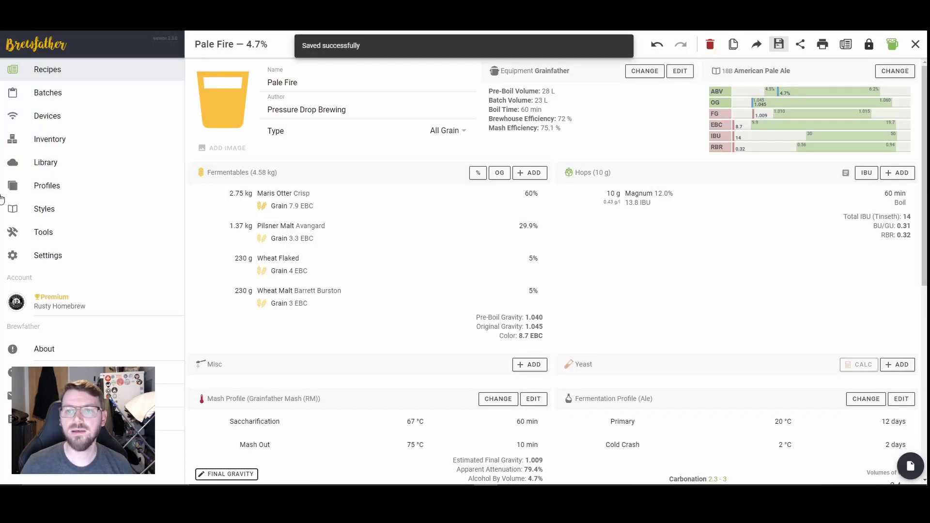
# - In the inventory, start a new hop entry and pick Amarillo
pyautogui.click(33, 144)
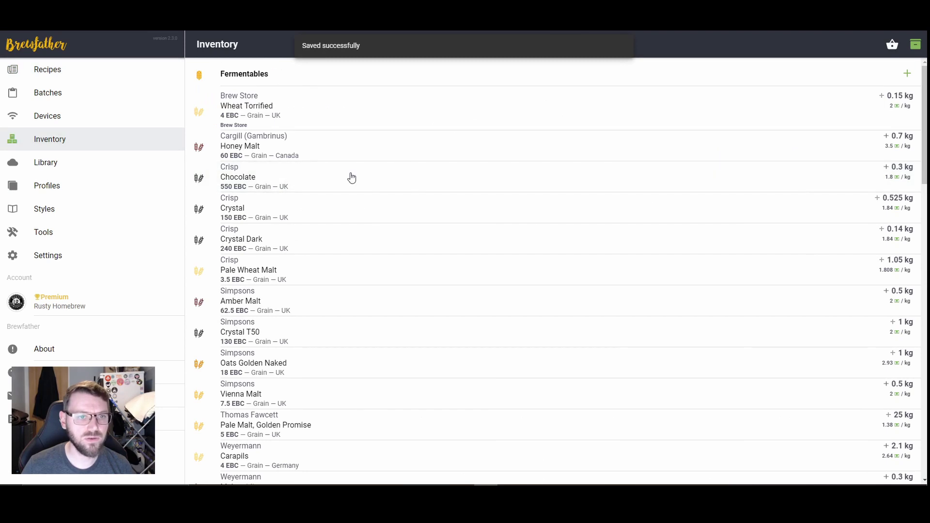
pyautogui.scroll(-10, 367, 233)
pyautogui.scroll(1, 368, 239)
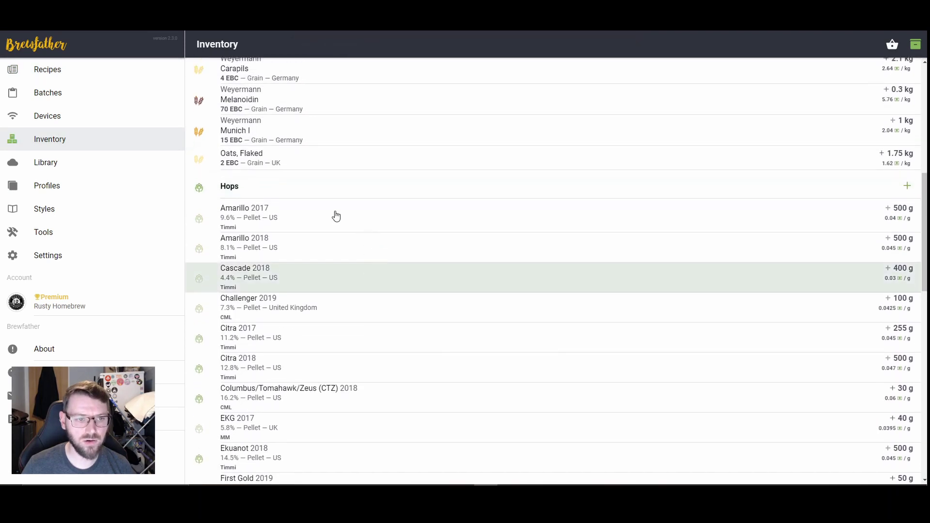
pyautogui.click(241, 189)
pyautogui.write('am')
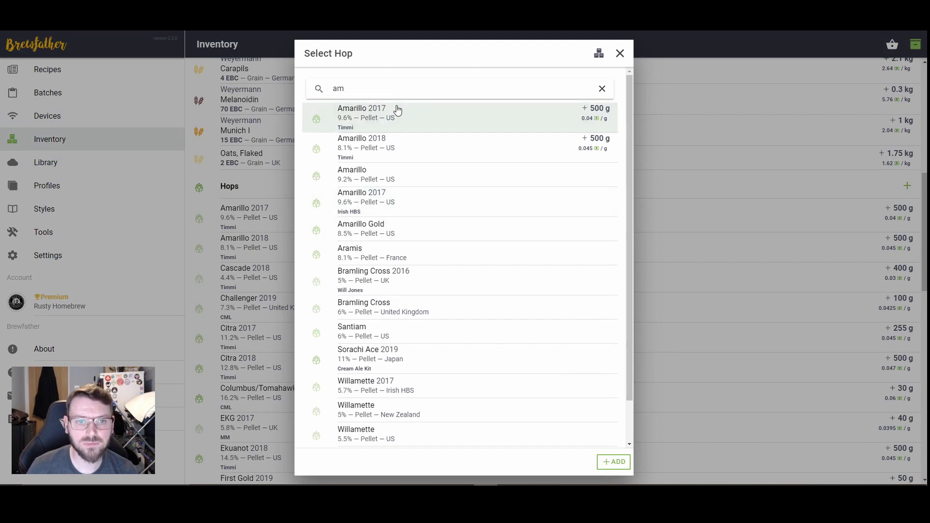
pyautogui.click(380, 175)
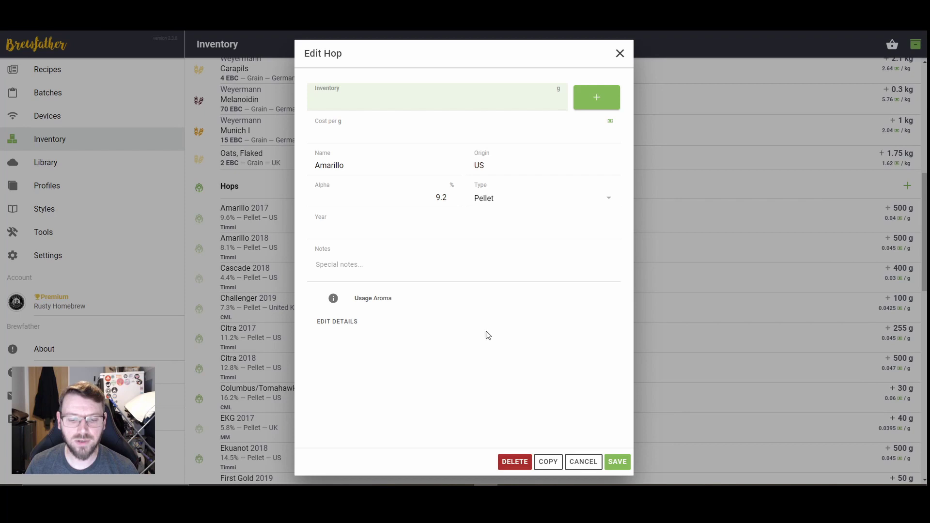
pyautogui.click(547, 462)
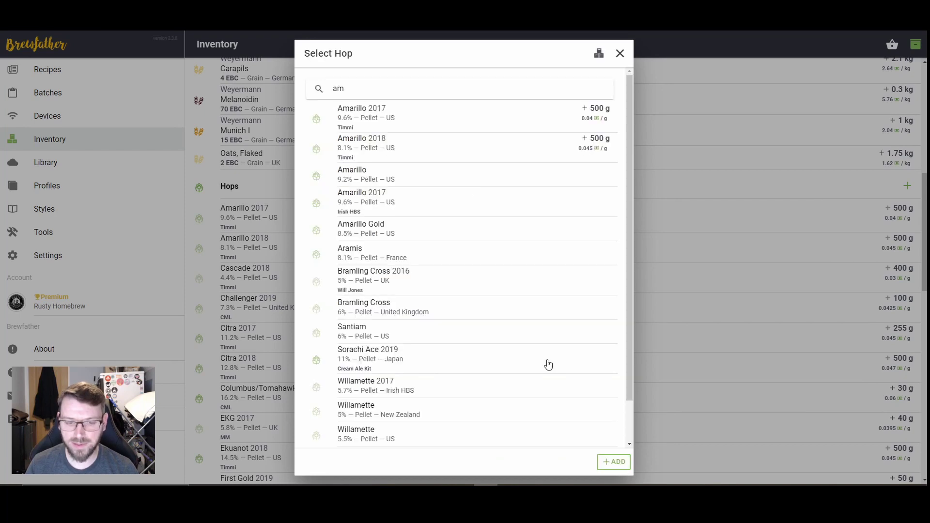
pyautogui.press('BackSpace')
pyautogui.press('BackSpace')
pyautogui.write('am')
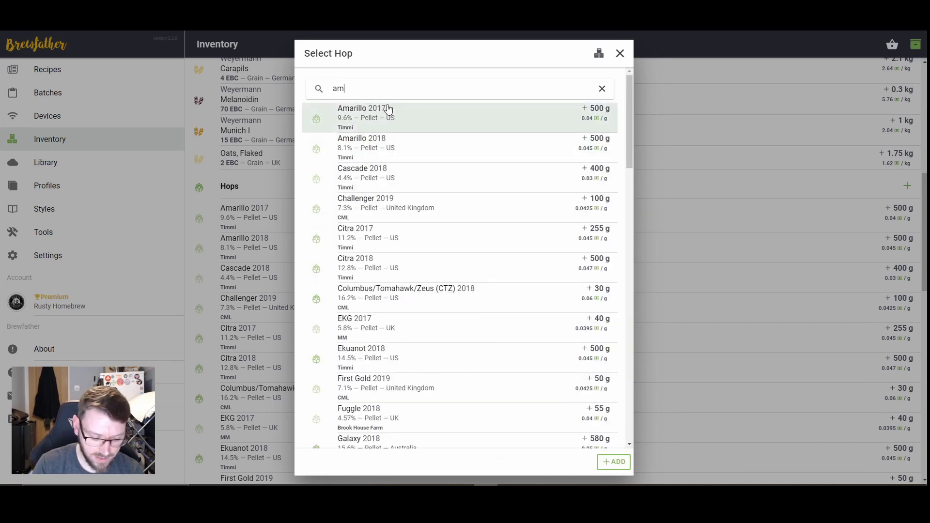
pyautogui.write('a')
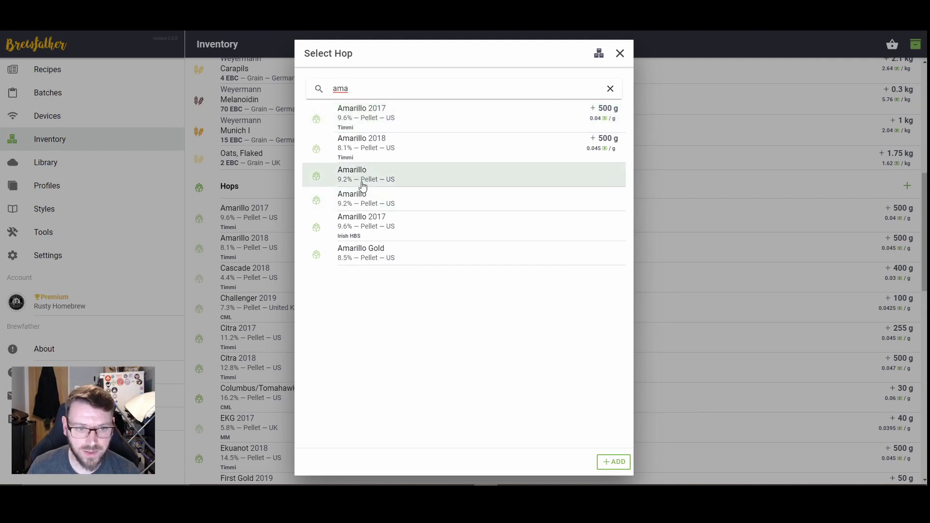
pyautogui.click(361, 198)
# - Enter year 2020, 9.5% alpha, 500 g in stock and a supplier-initials note
pyautogui.click(348, 224)
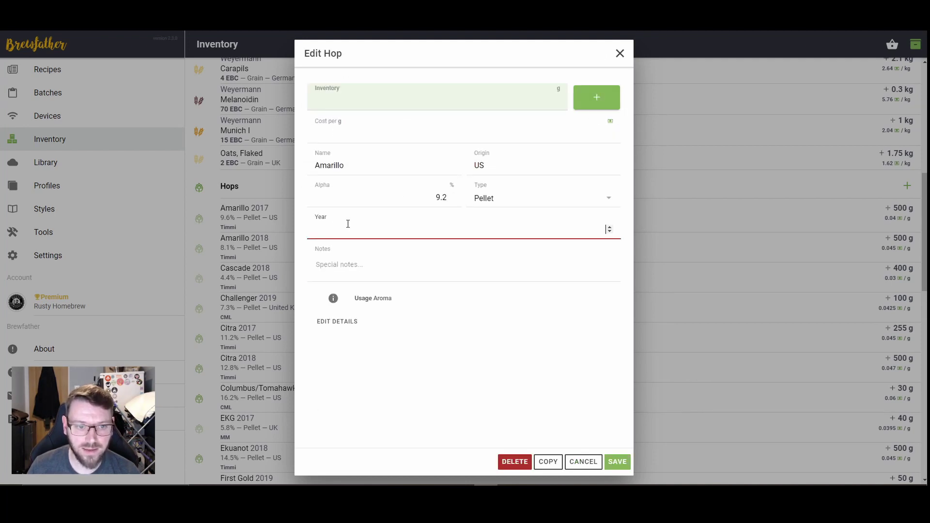
pyautogui.write('2020')
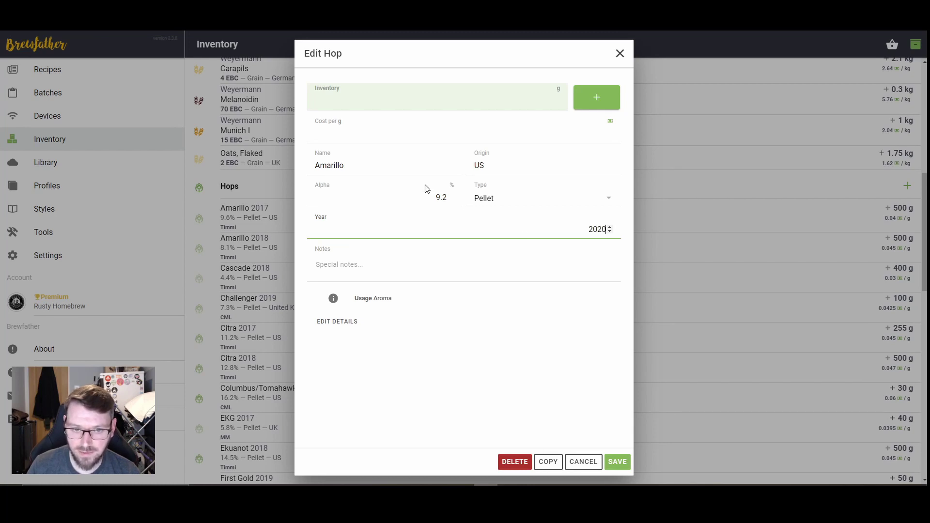
pyautogui.click(450, 198)
pyautogui.write('9')
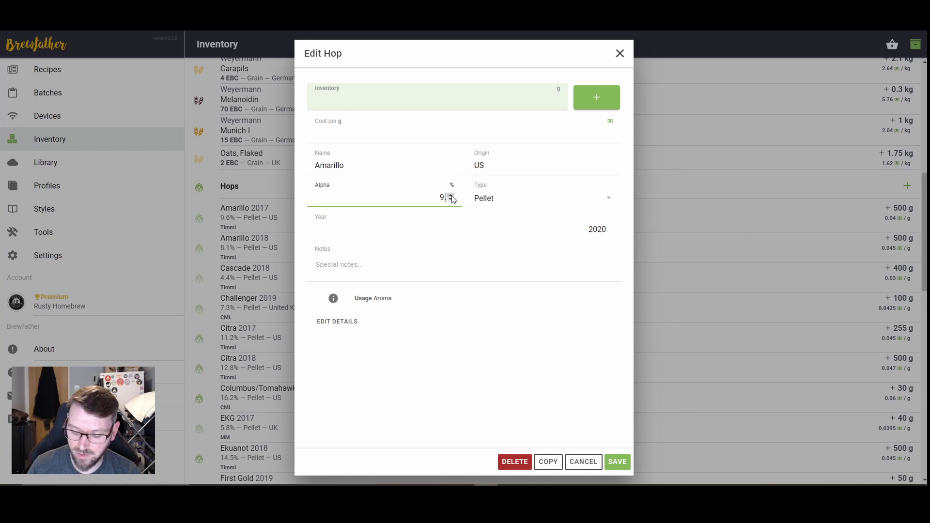
pyautogui.click(435, 107)
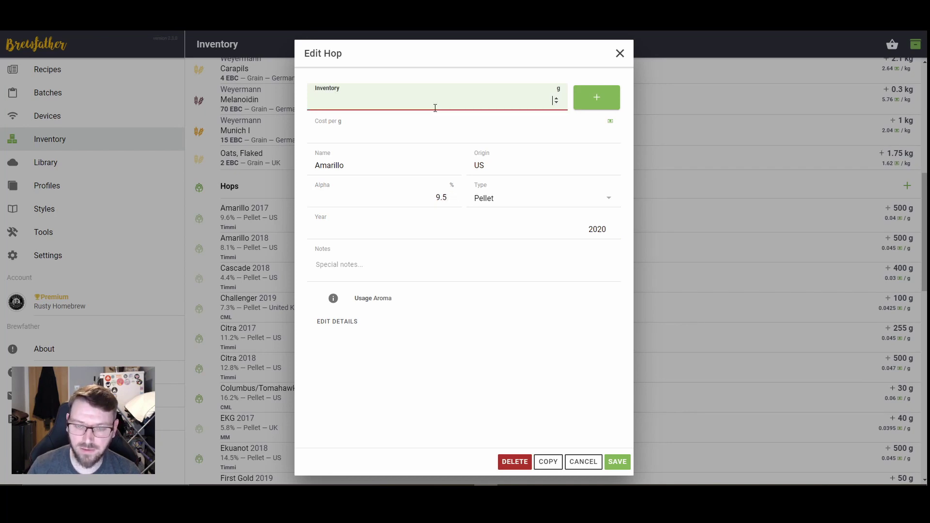
pyautogui.write('500')
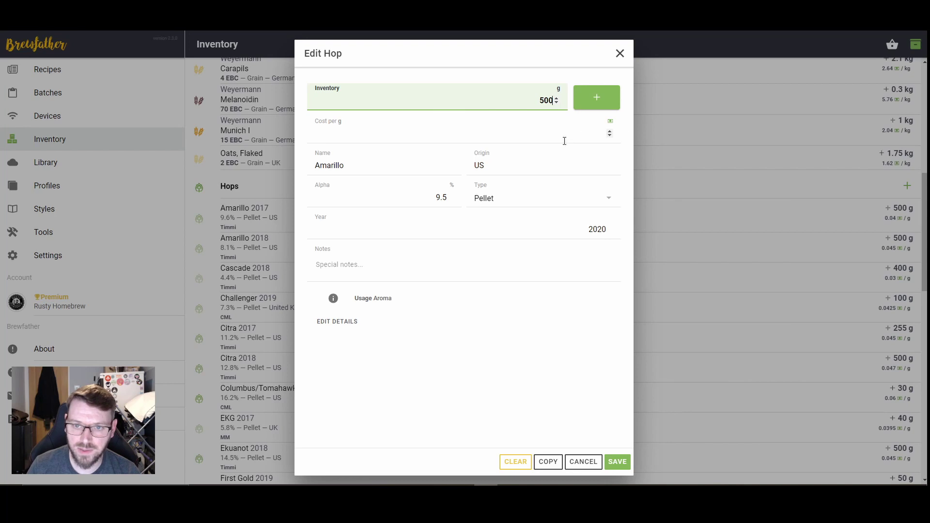
pyautogui.click(603, 140)
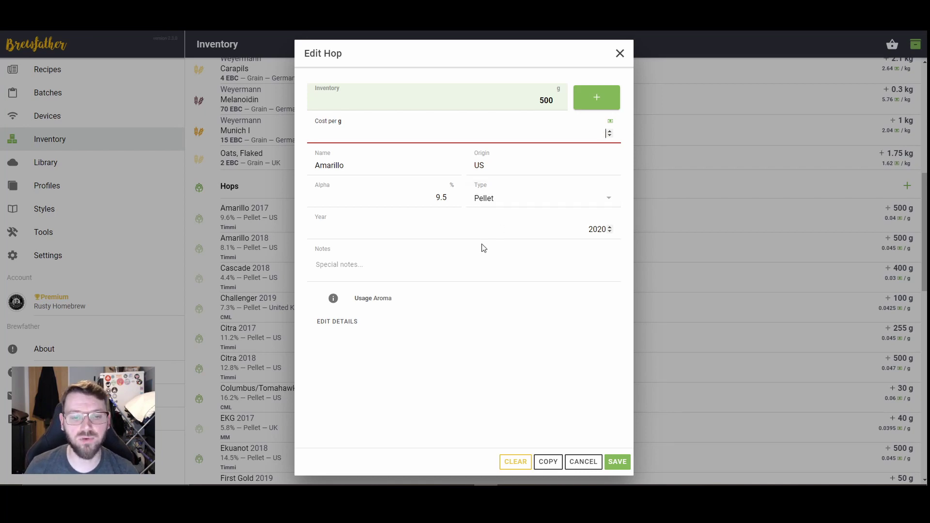
pyautogui.click(525, 267)
pyautogui.write('Timmi')
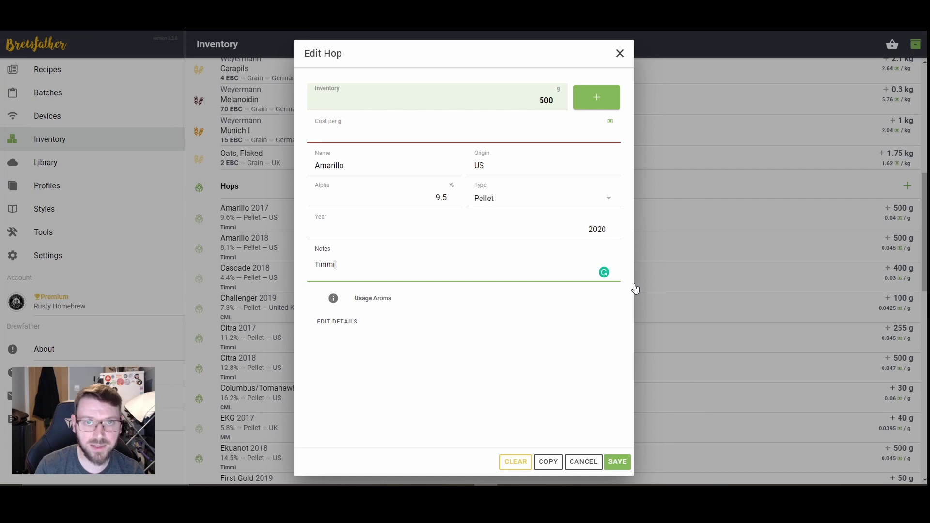
pyautogui.press('BackSpace')
pyautogui.press('BackSpace')
pyautogui.press('BackSpace')
pyautogui.press('BackSpace')
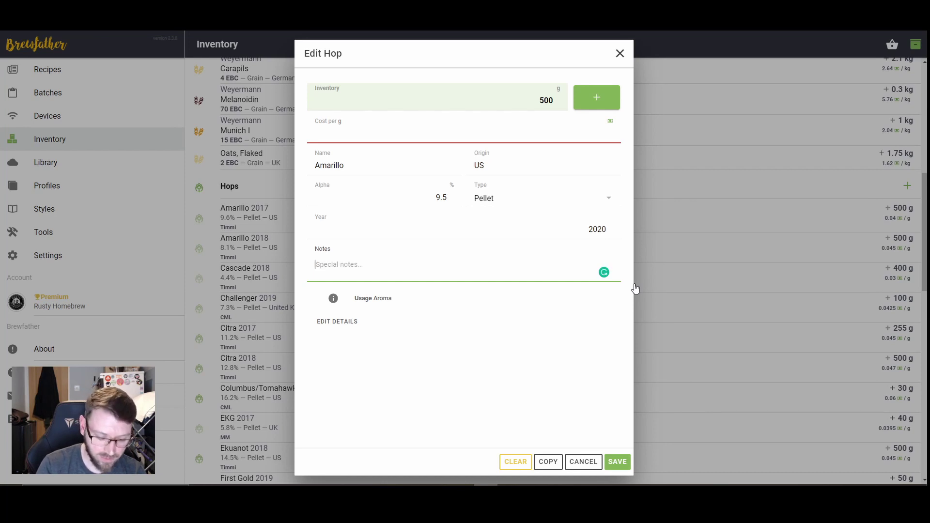
pyautogui.write('MM')
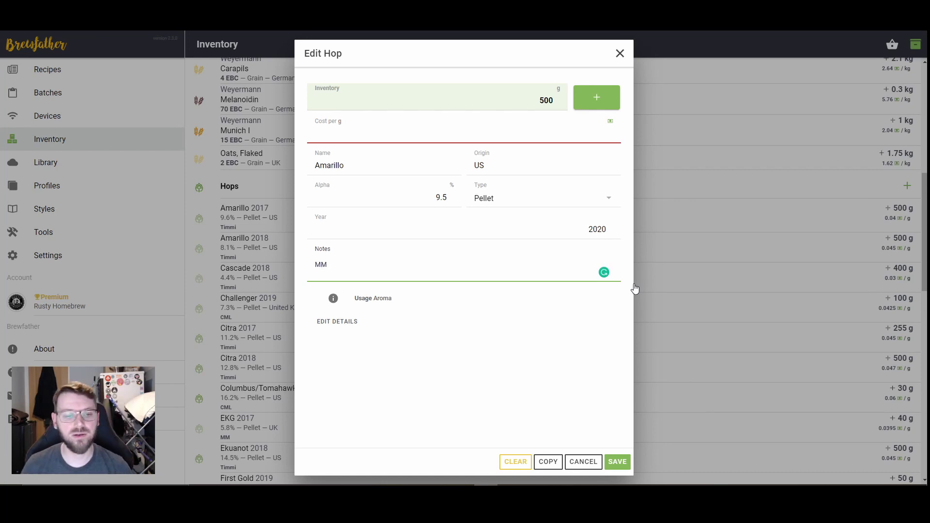
pyautogui.moveTo(336, 264); pyautogui.dragTo(308, 265)
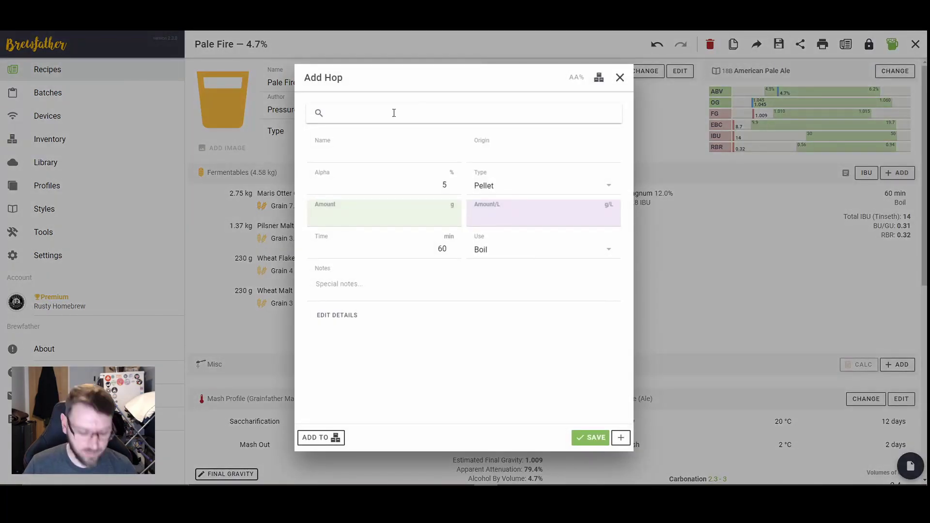
# - Add 20 g Amarillo 2017 as an Aroma (Hopstand) addition for 20 min at 80 °C
pyautogui.click(394, 113)
pyautogui.write('am')
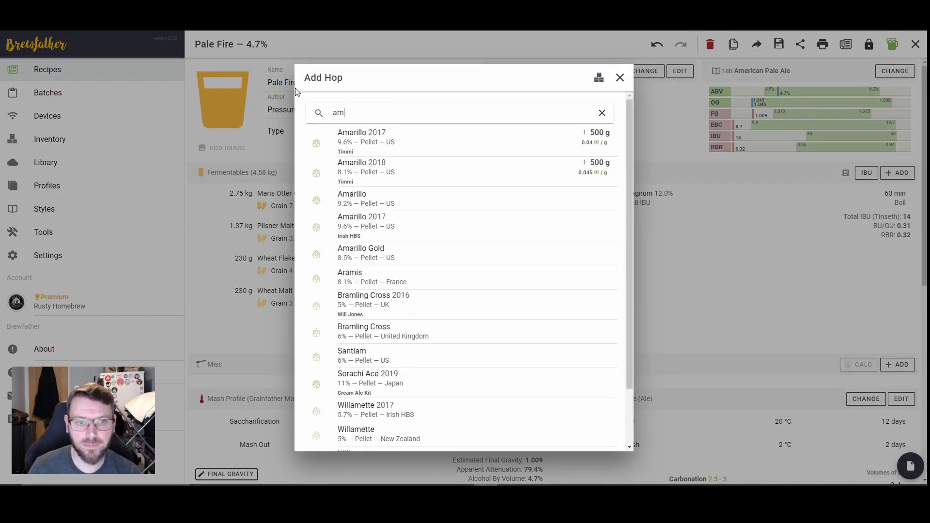
pyautogui.click(345, 151)
pyautogui.click(525, 243)
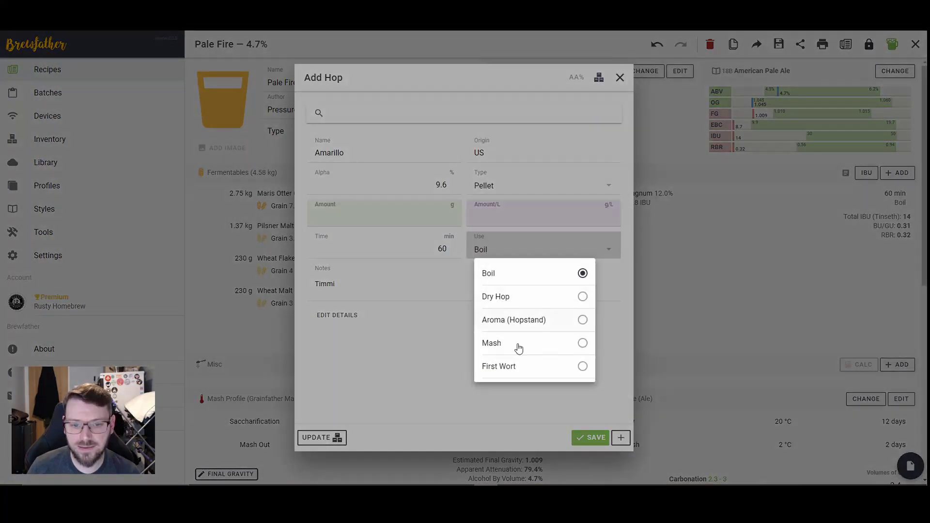
pyautogui.click(530, 320)
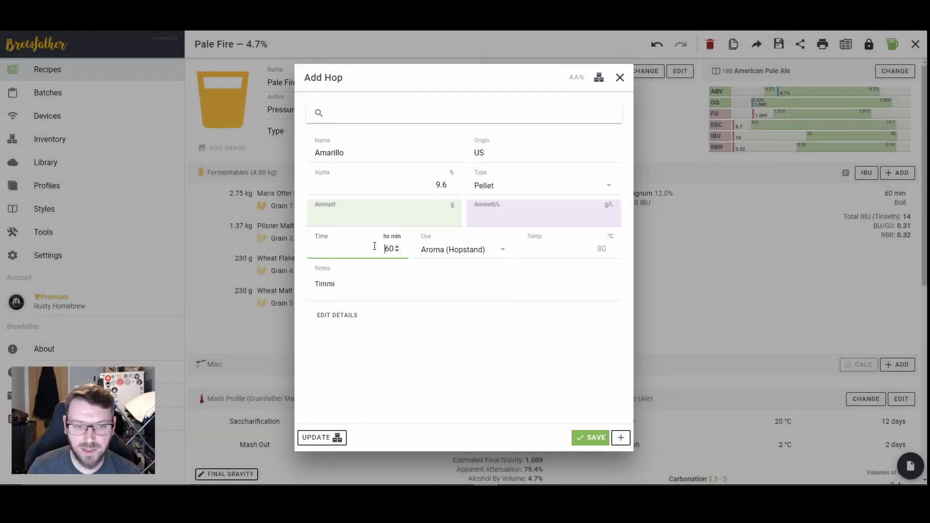
pyautogui.click(400, 217)
pyautogui.write('20')
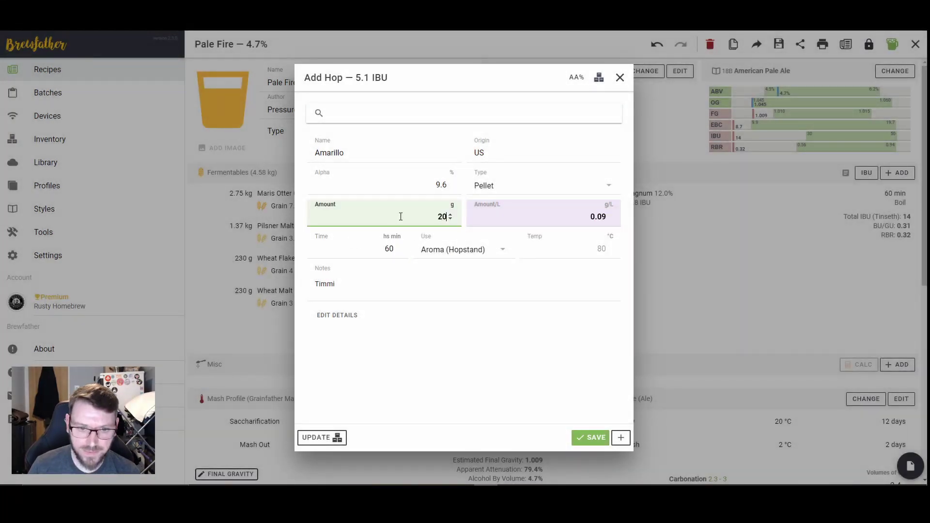
pyautogui.press('Tab')
pyautogui.write('20')
pyautogui.click(565, 250)
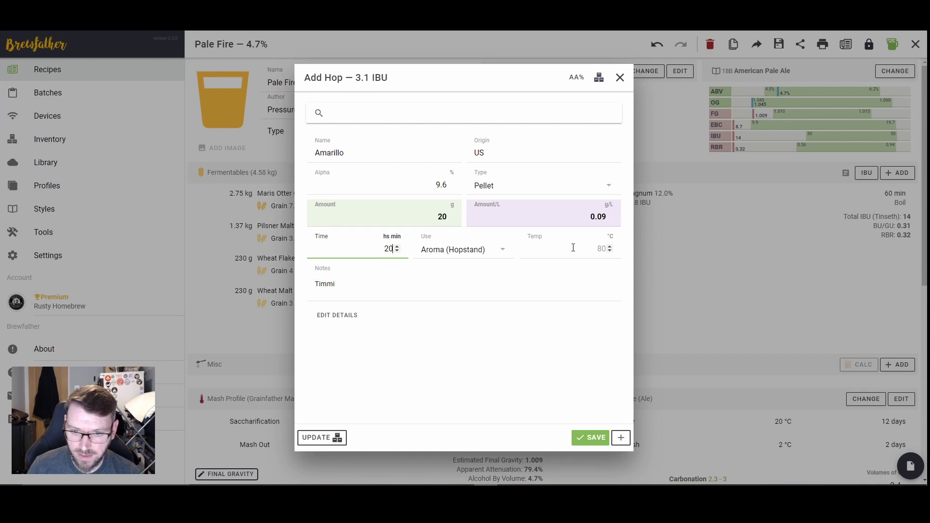
pyautogui.write('80')
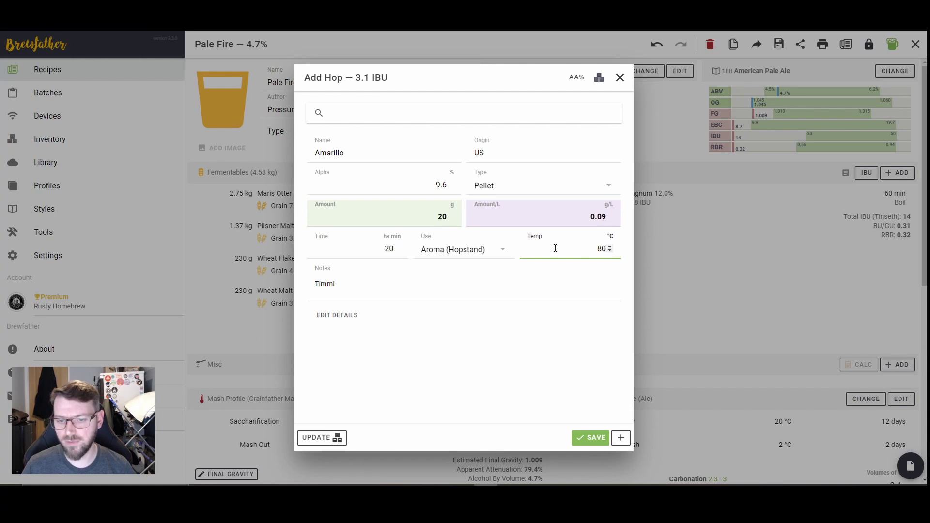
pyautogui.click(387, 249)
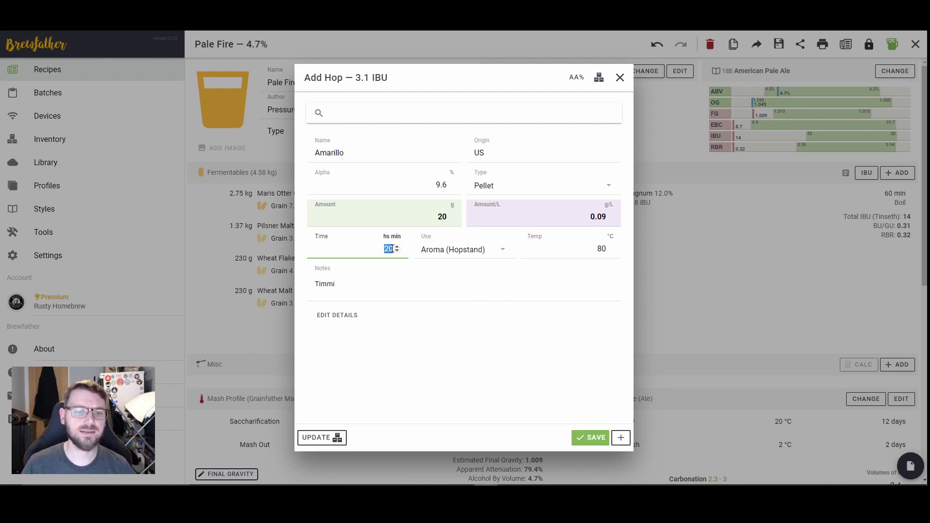
pyautogui.click(588, 439)
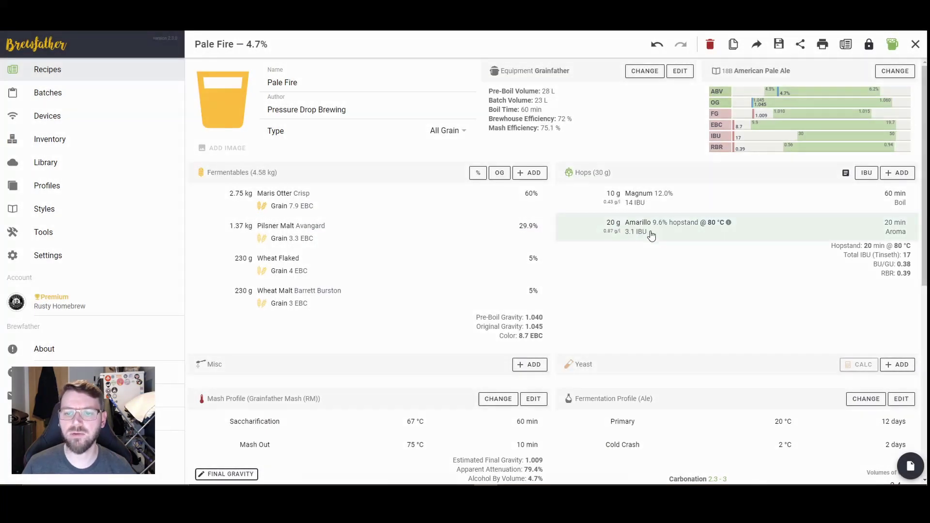
pyautogui.click(652, 236)
pyautogui.doubleClick(602, 249)
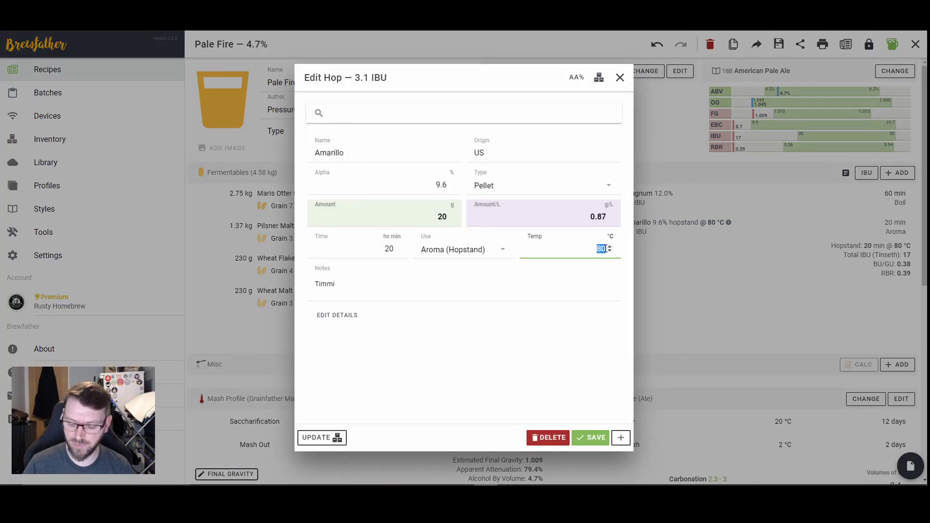
pyautogui.write('90')
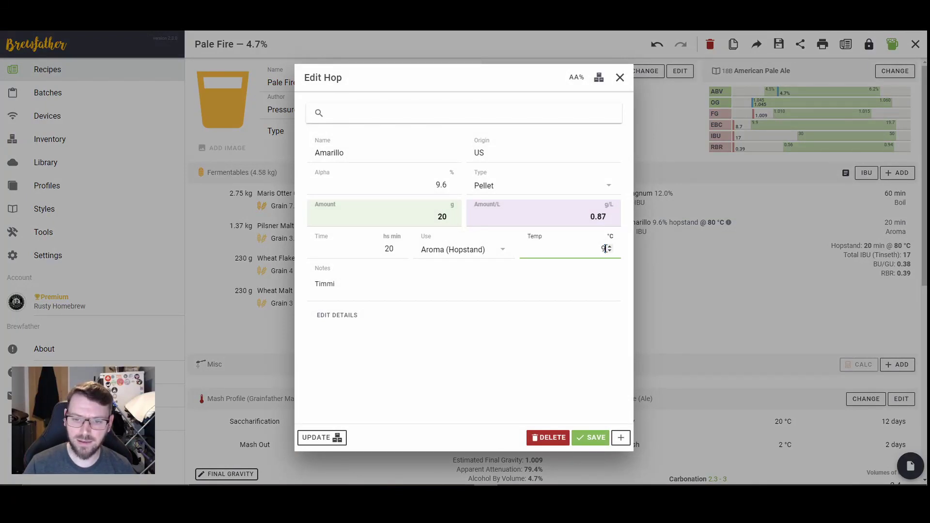
pyautogui.click(589, 437)
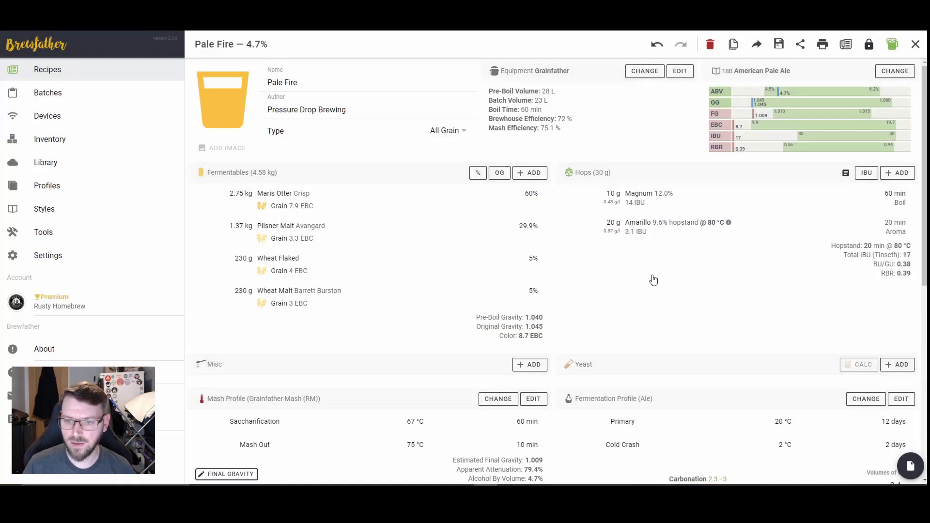
pyautogui.click(635, 239)
pyautogui.doubleClick(602, 248)
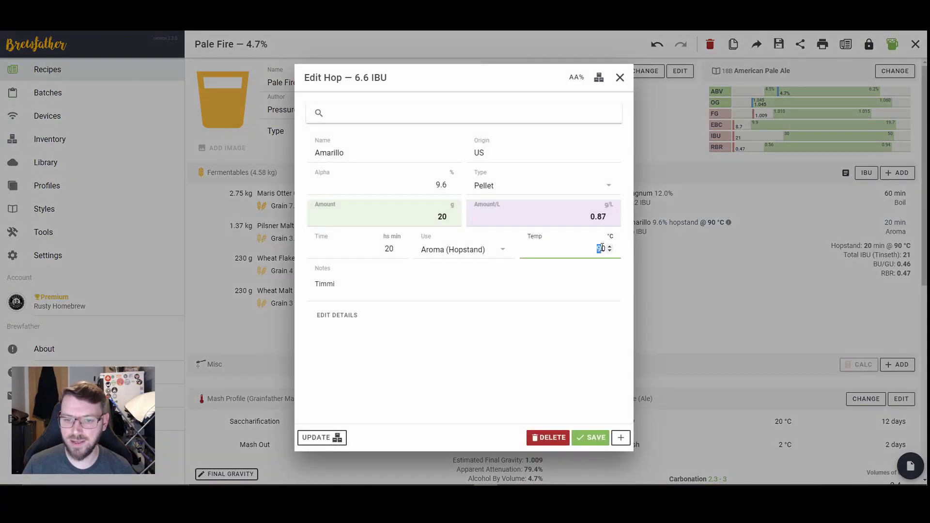
pyautogui.press('BackSpace')
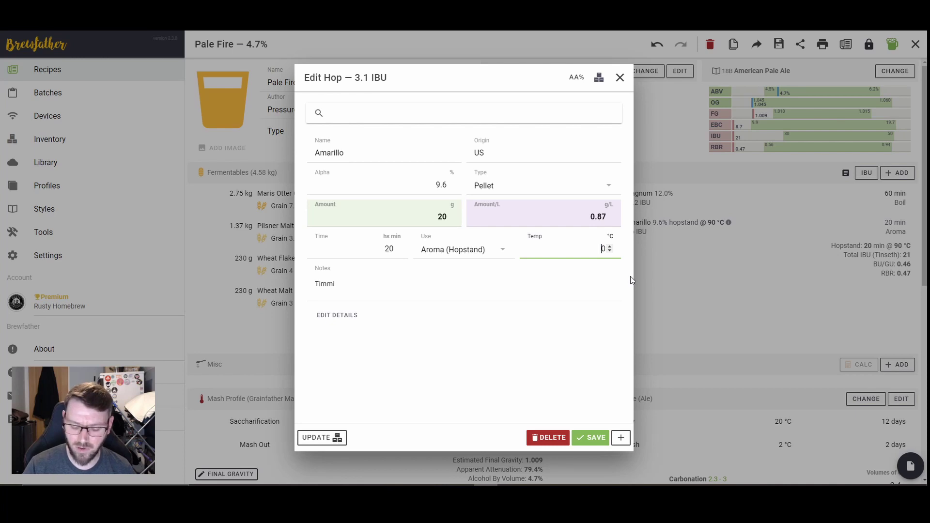
pyautogui.press('BackSpace')
pyautogui.write('70')
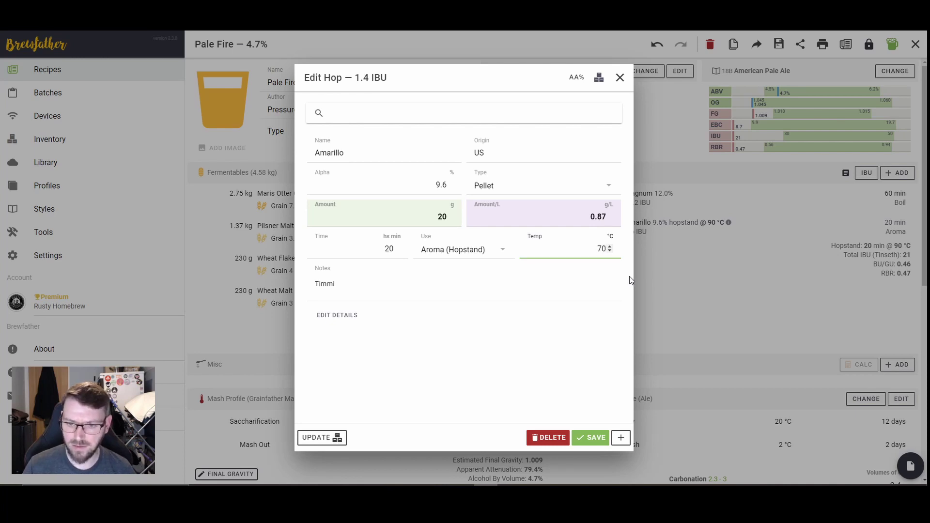
pyautogui.click(601, 439)
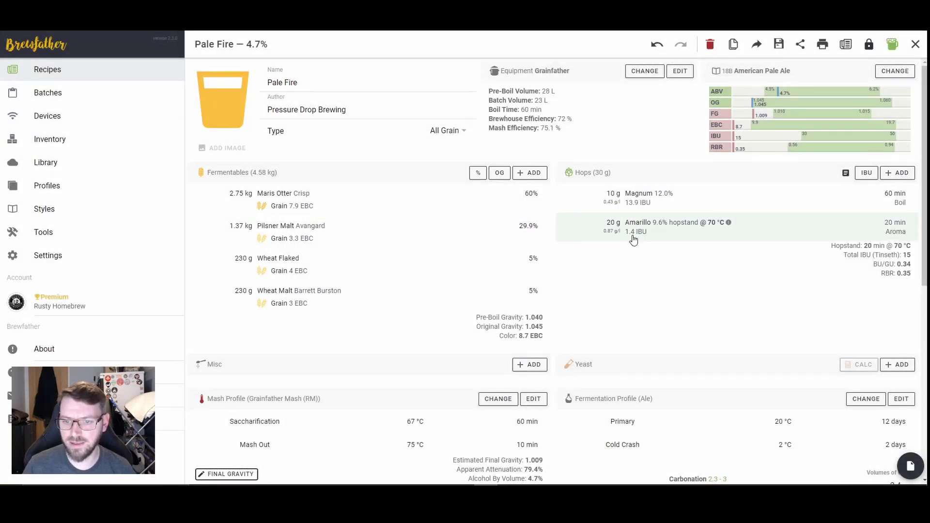
pyautogui.click(634, 238)
pyautogui.click(586, 253)
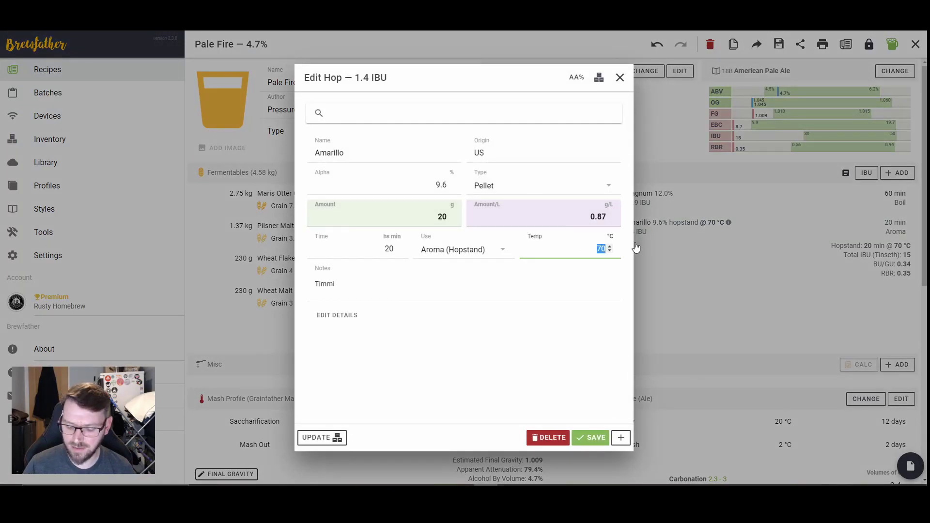
pyautogui.write('80')
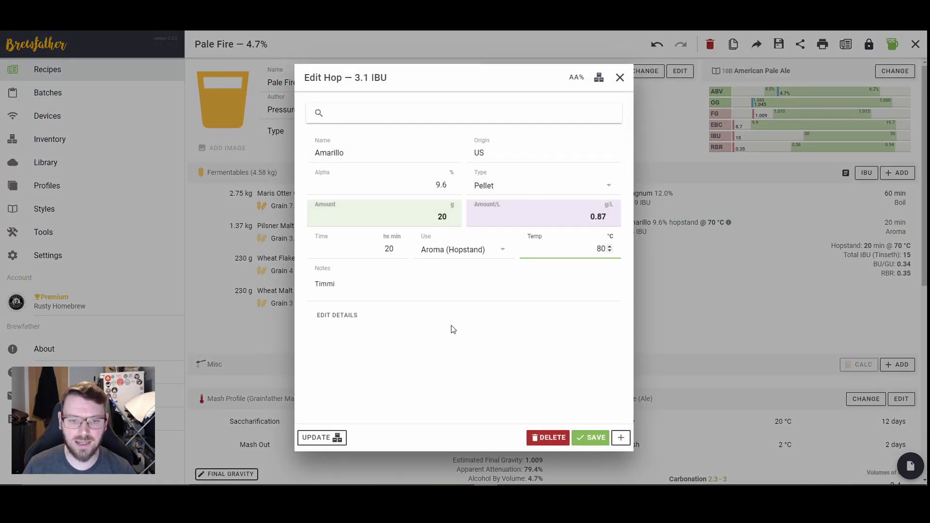
pyautogui.click(592, 438)
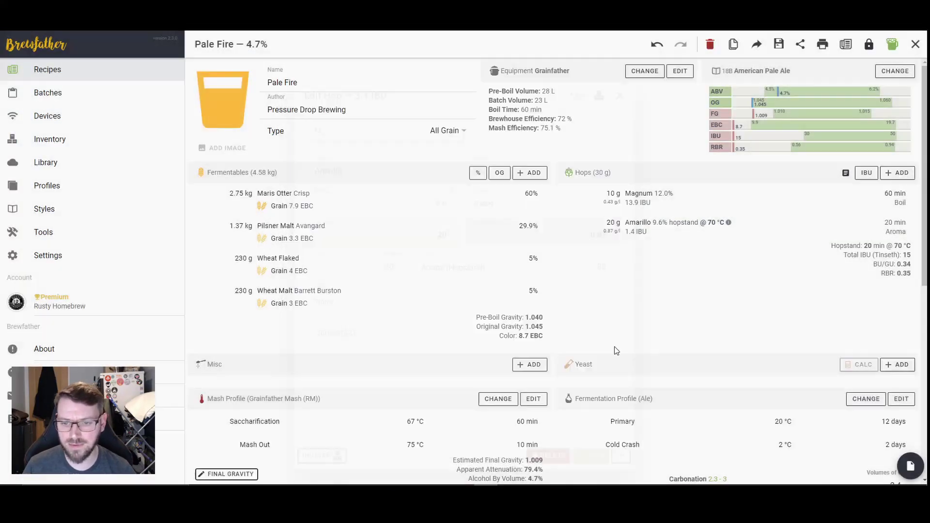
# - Add 60 g of Amarillo 2017 as a dry hop addition
pyautogui.click(902, 174)
pyautogui.write('am')
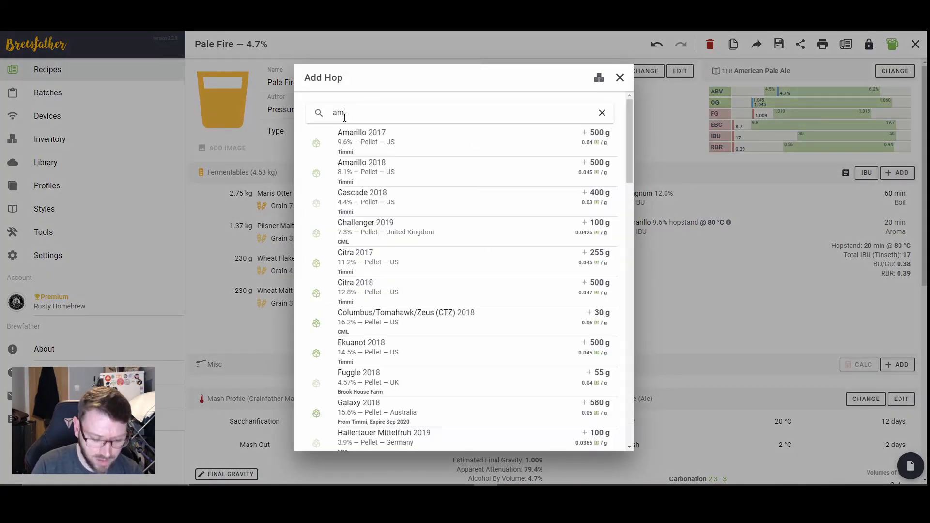
pyautogui.click(400, 143)
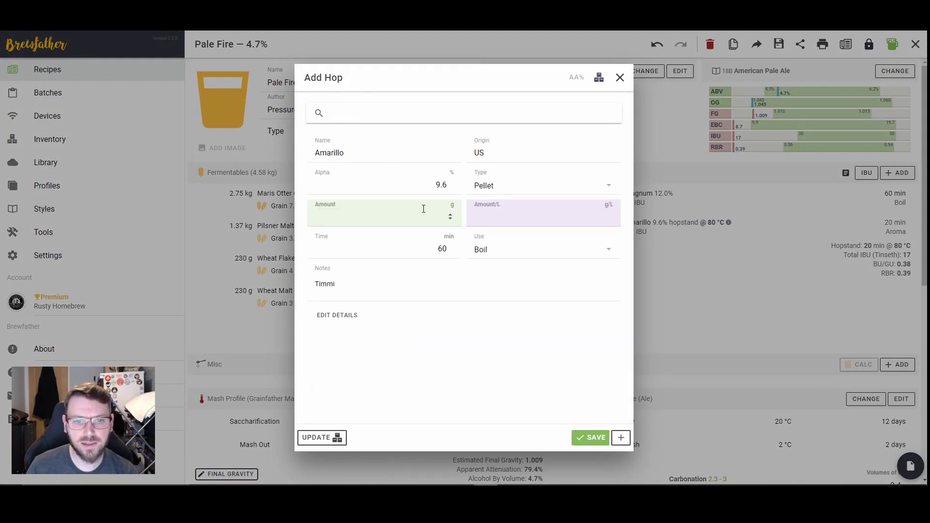
pyautogui.click(425, 211)
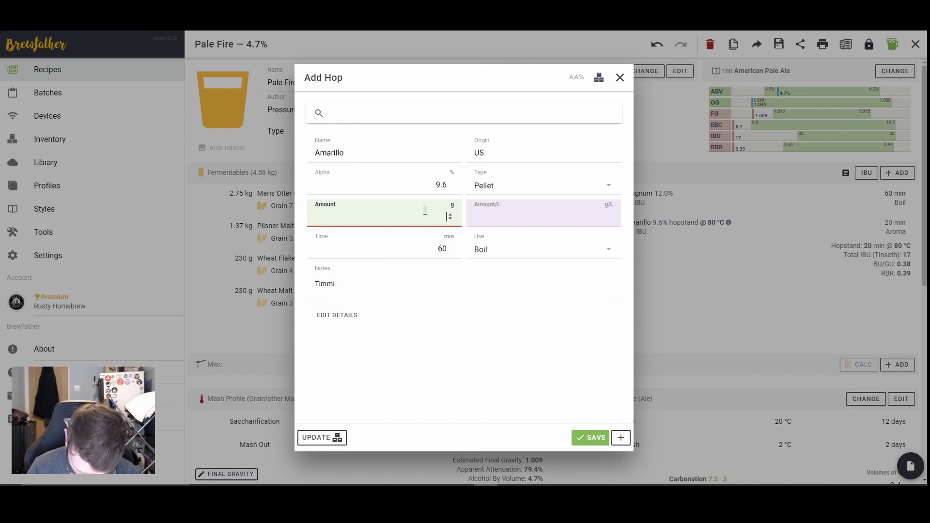
pyautogui.write('60')
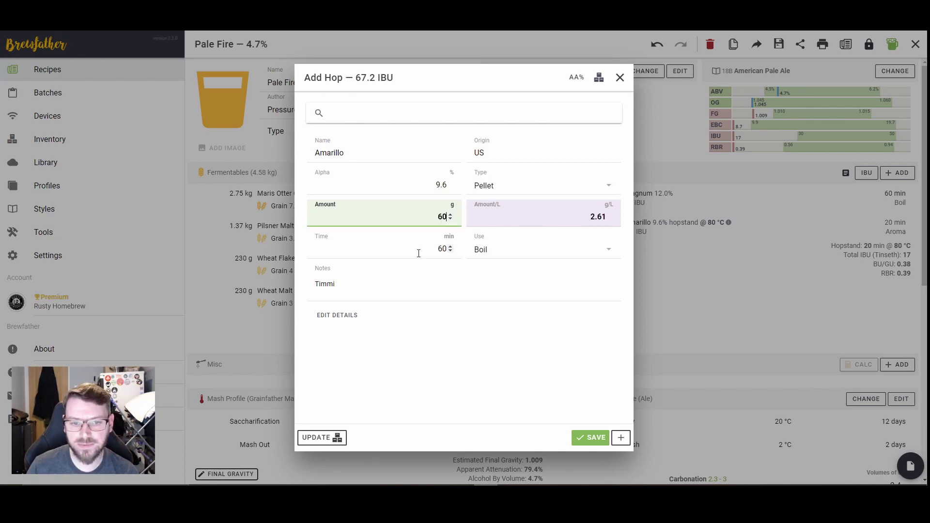
pyautogui.click(528, 252)
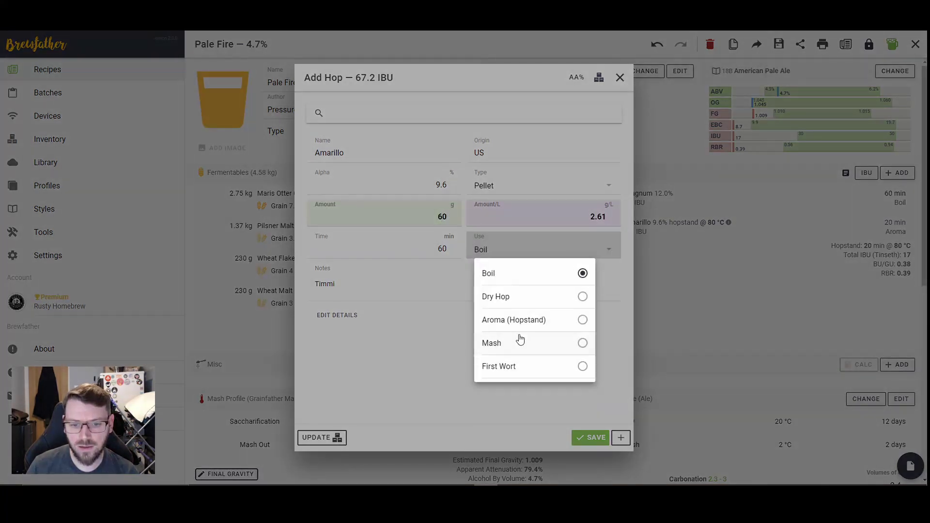
pyautogui.click(506, 300)
# - Set the dry hop duration to 2 days and save the addition
pyautogui.click(451, 247)
pyautogui.doubleClick(451, 247)
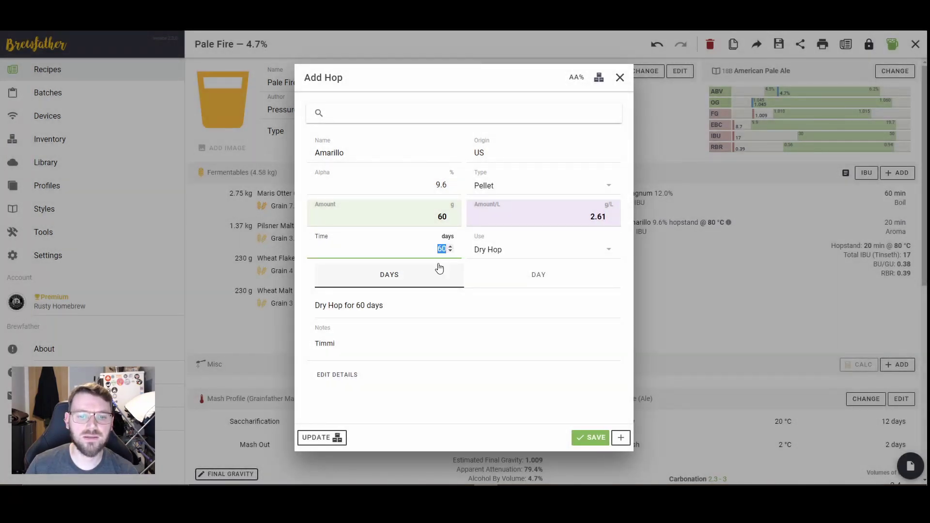
pyautogui.write('2')
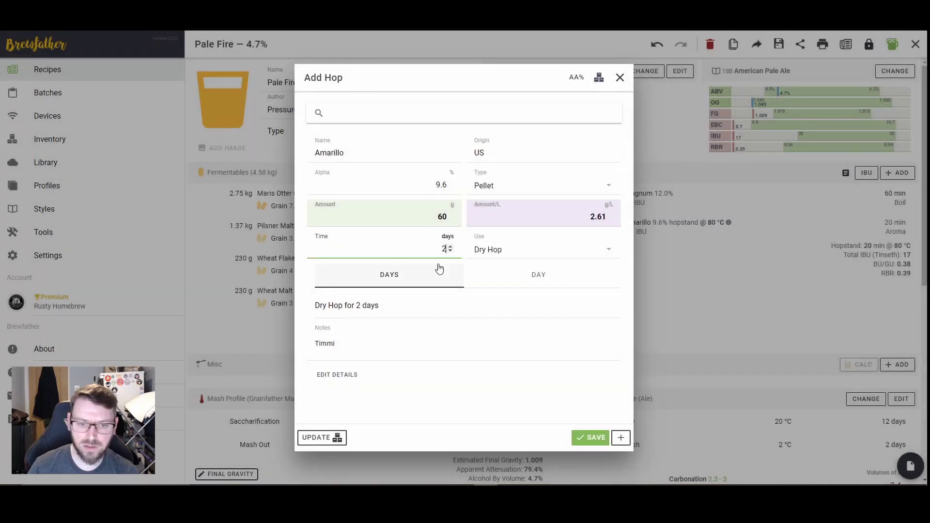
pyautogui.click(494, 271)
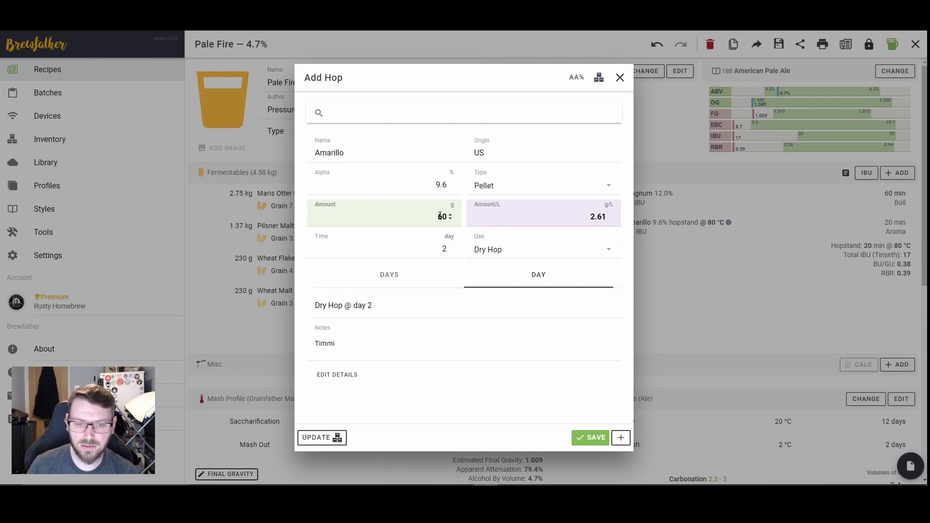
pyautogui.click(445, 248)
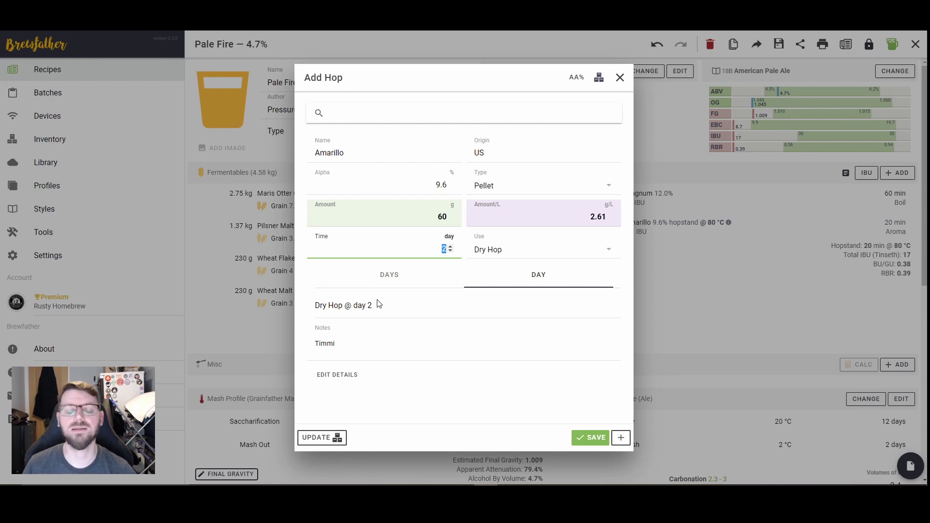
pyautogui.click(422, 281)
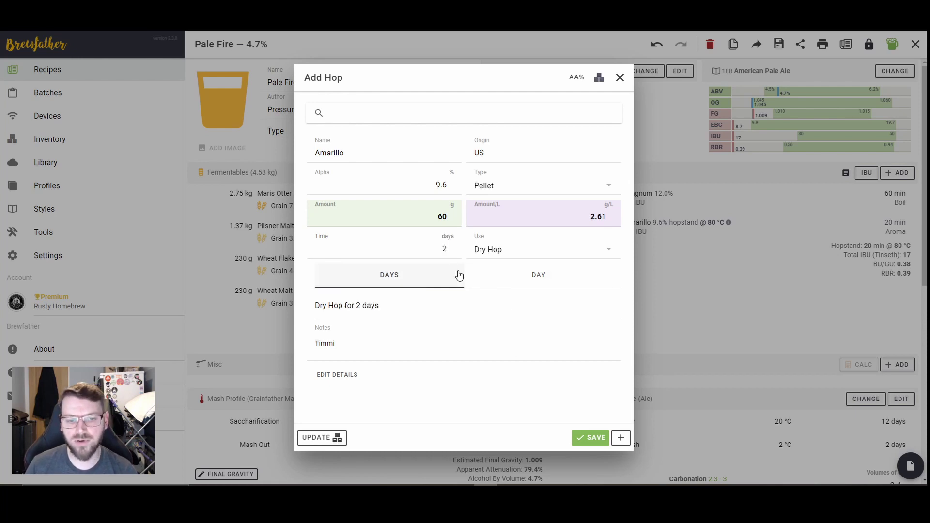
pyautogui.click(386, 282)
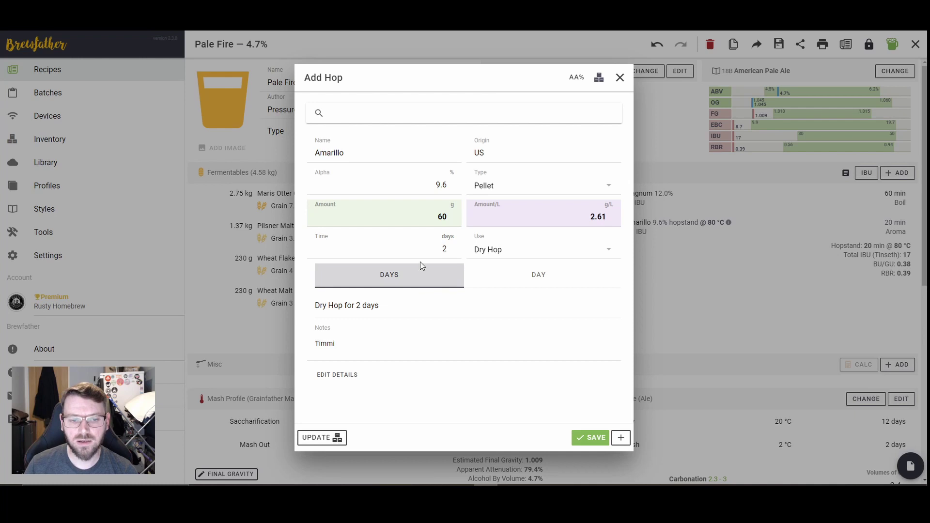
pyautogui.click(443, 247)
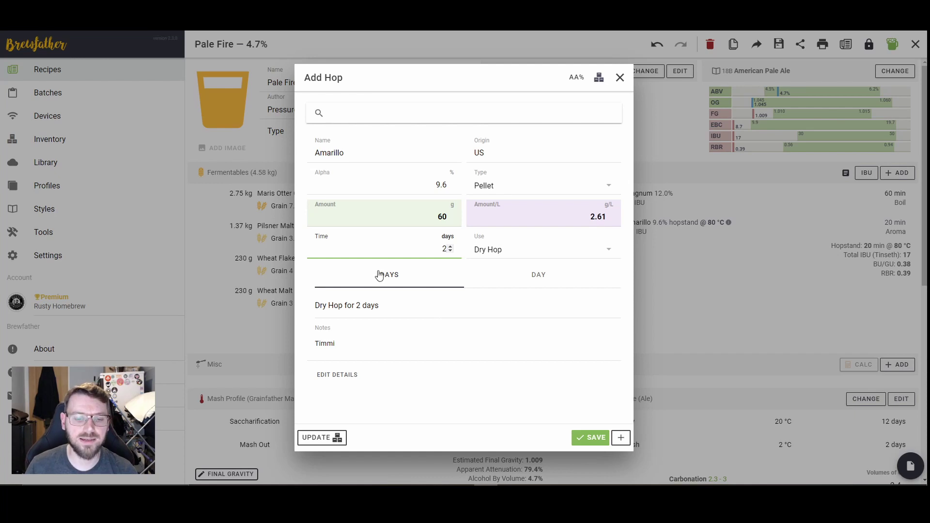
pyautogui.click(591, 438)
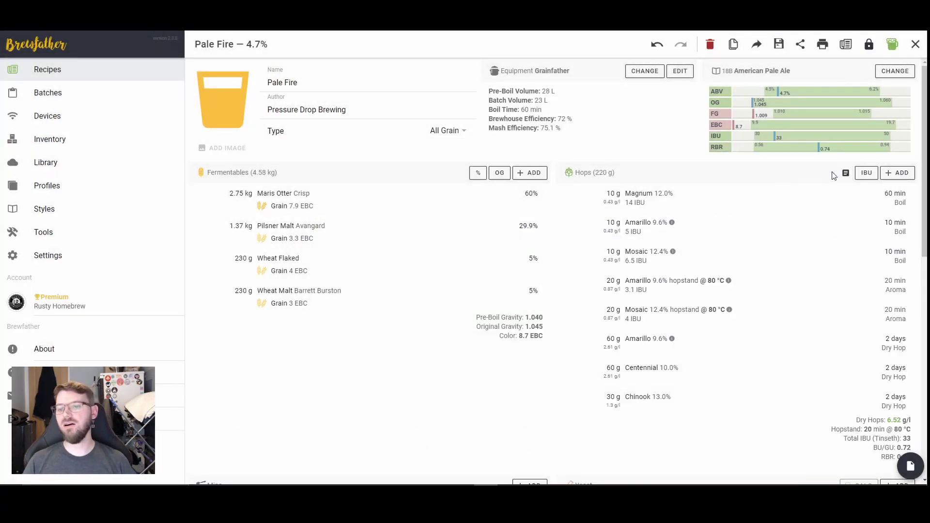
pyautogui.click(846, 173)
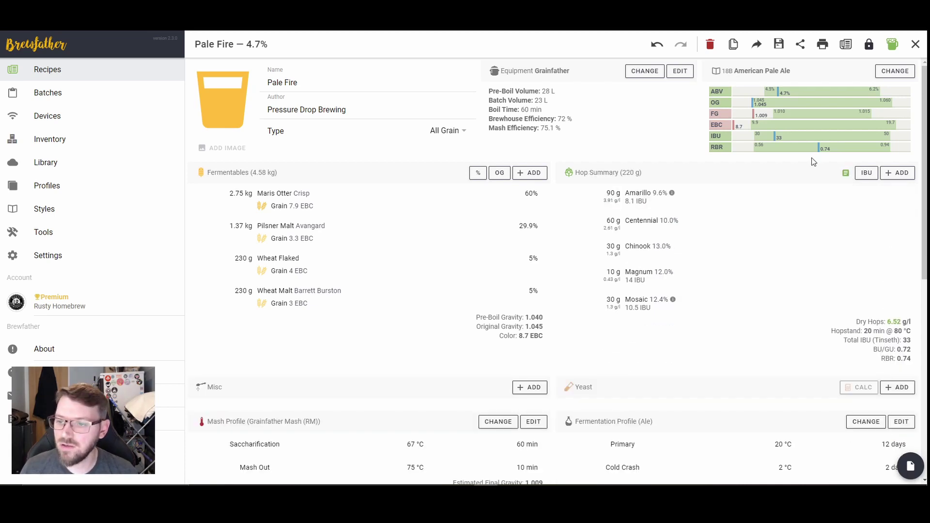
pyautogui.click(845, 173)
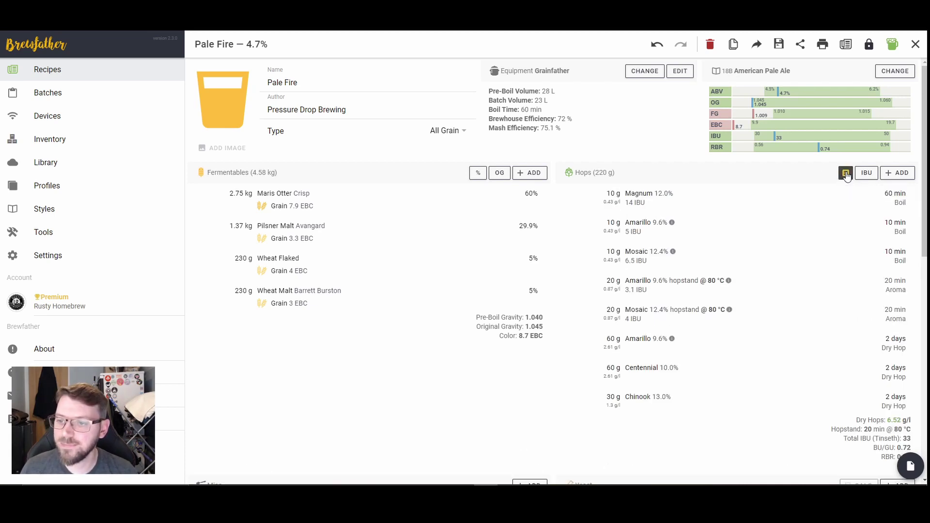
pyautogui.click(846, 173)
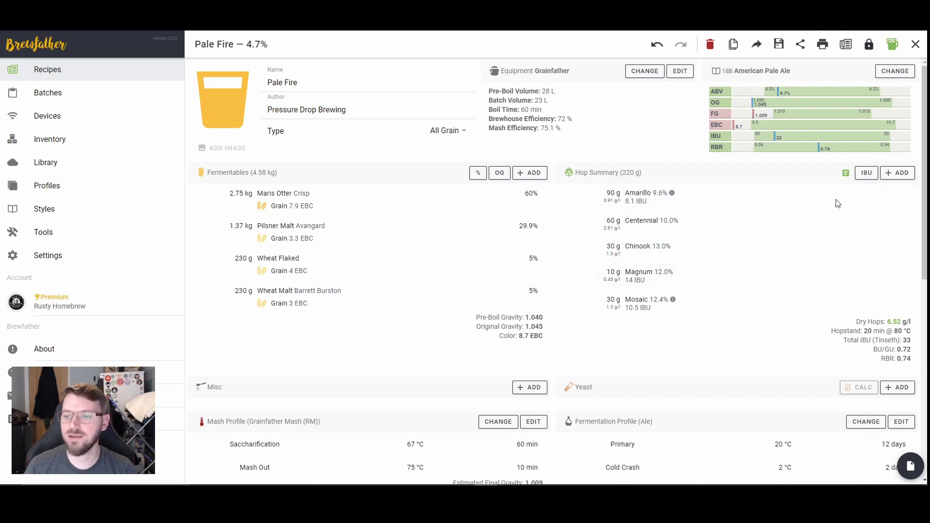
pyautogui.click(846, 174)
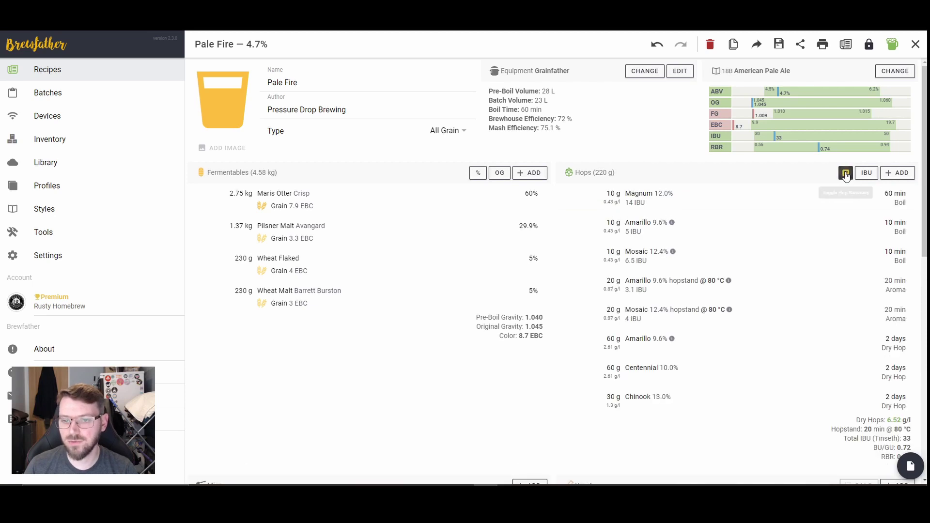
pyautogui.click(846, 173)
pyautogui.click(846, 174)
pyautogui.click(845, 174)
pyautogui.click(846, 173)
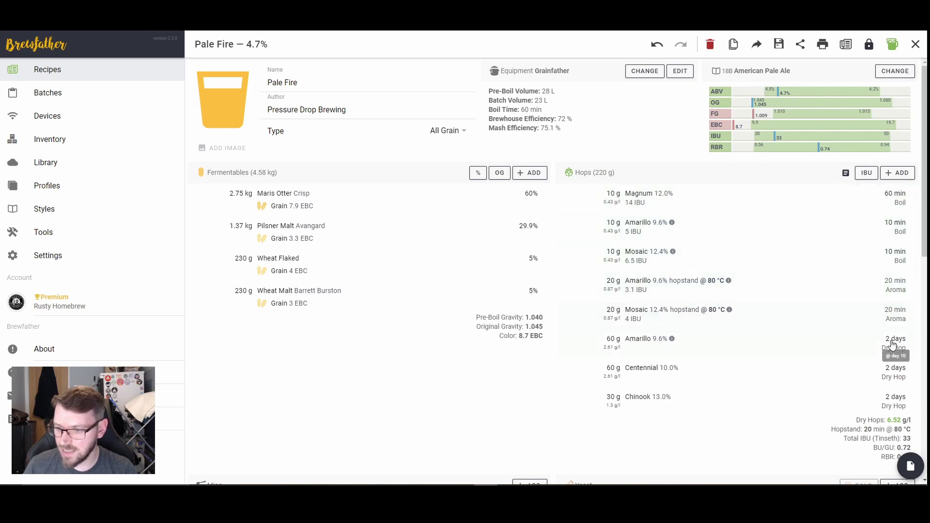
pyautogui.scroll(-3, 826, 390)
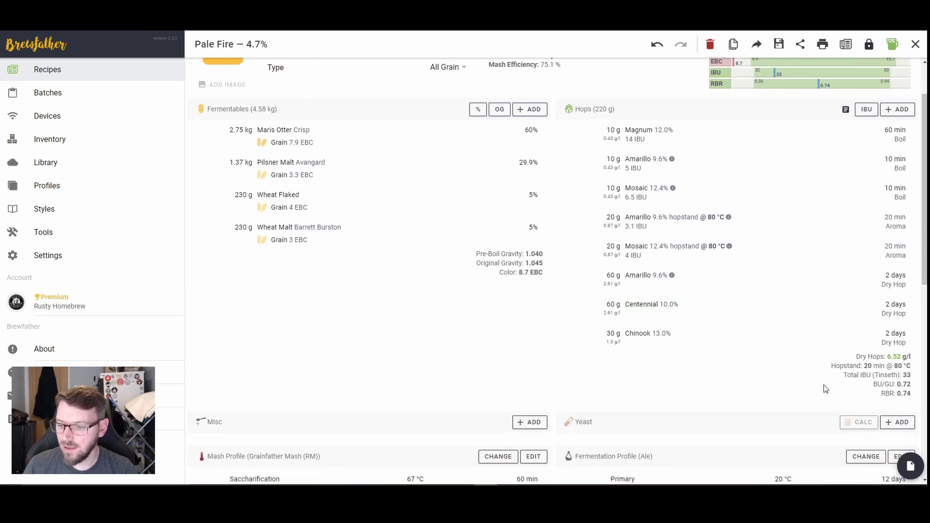
pyautogui.scroll(-2, 904, 274)
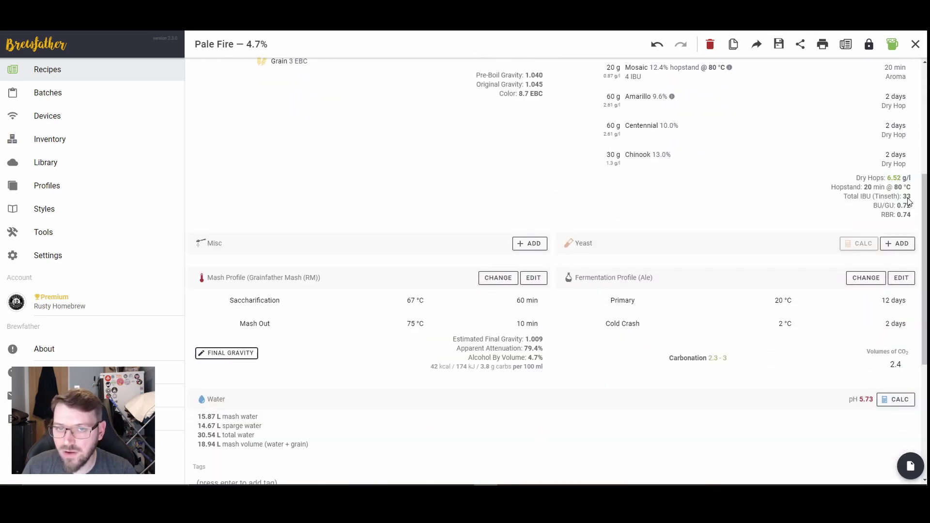
pyautogui.scroll(5, 632, 191)
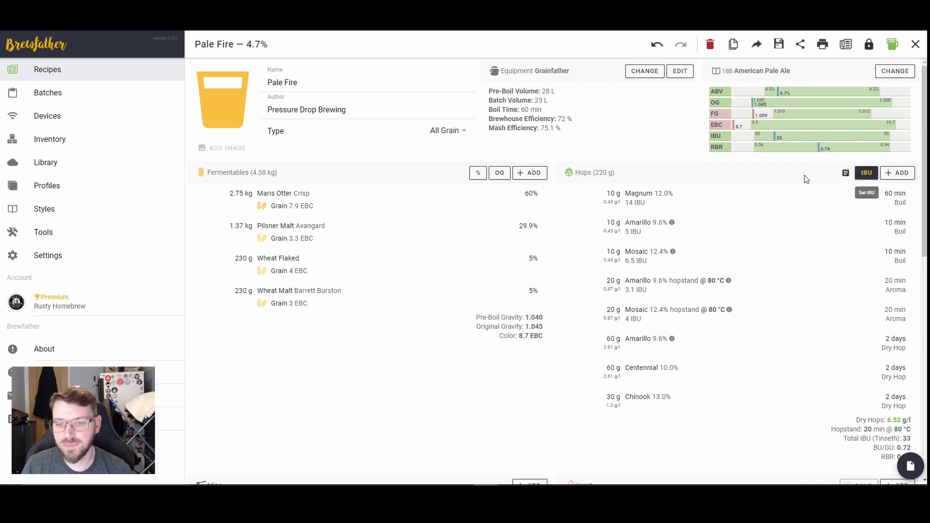
# - Scale the hops from 33 to 30 IBU, reducing Magnum to 8.1 g
pyautogui.click(644, 201)
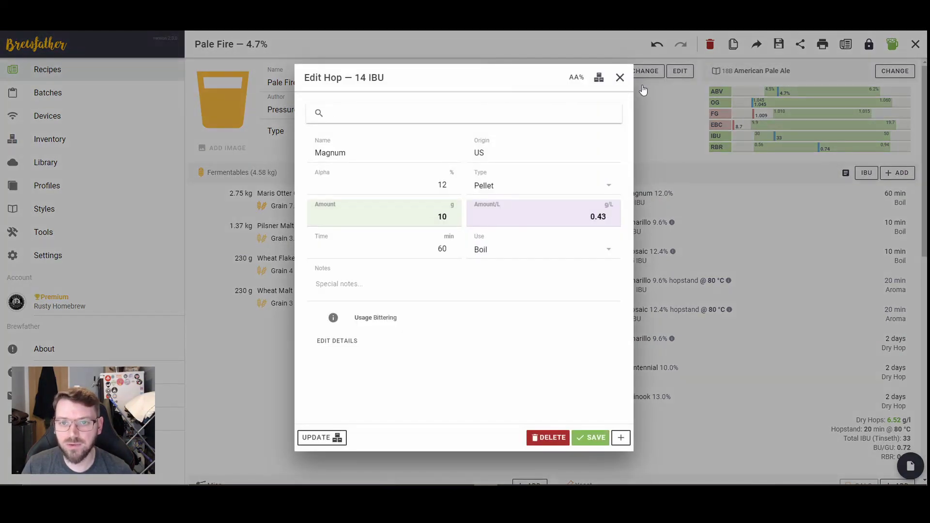
pyautogui.click(620, 78)
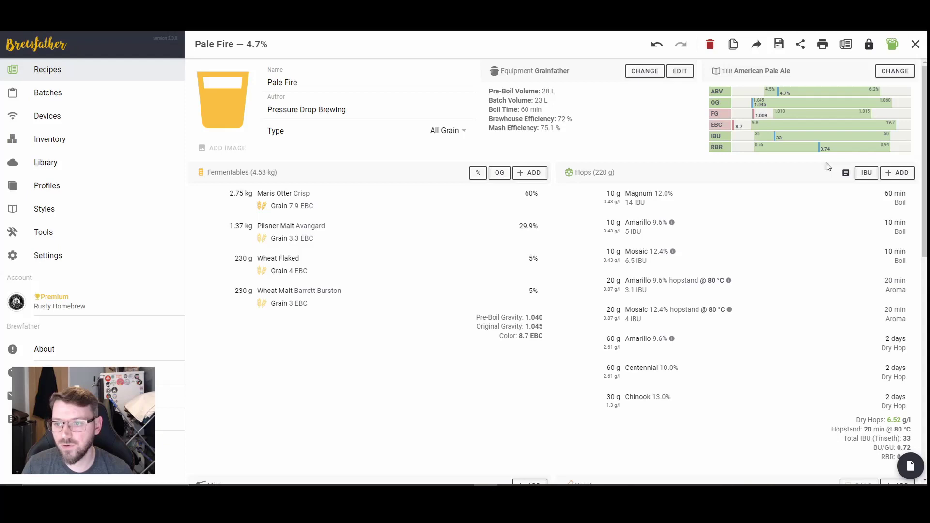
pyautogui.click(862, 173)
pyautogui.moveTo(434, 258); pyautogui.dragTo(408, 258)
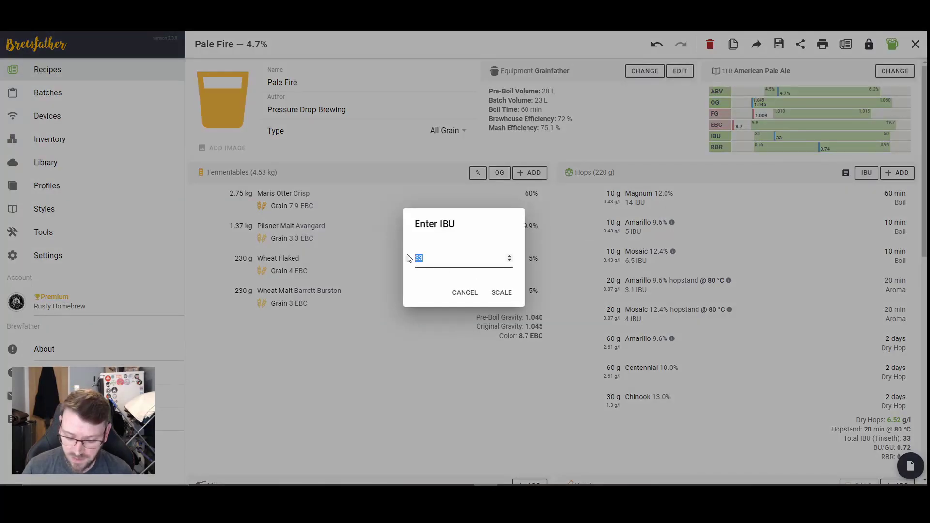
pyautogui.write('30')
pyautogui.click(501, 301)
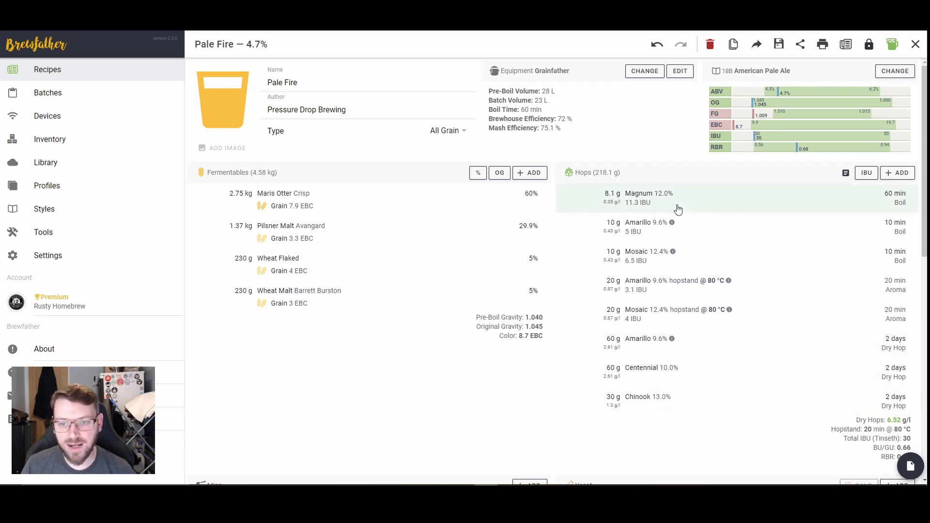
# - Scroll through the Pale Fire recipe to locate the Yeast section
pyautogui.moveTo(673, 227)
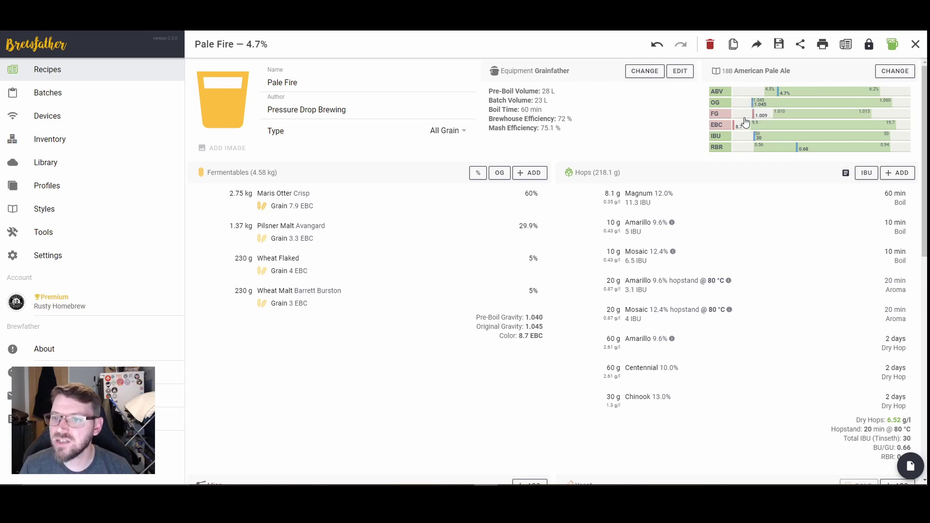
pyautogui.moveTo(767, 119)
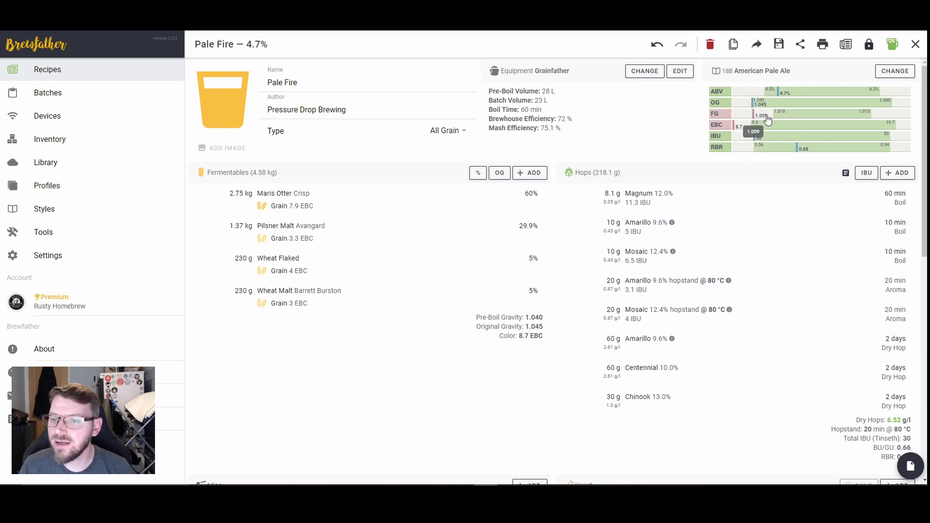
pyautogui.scroll(-10, 570, 222)
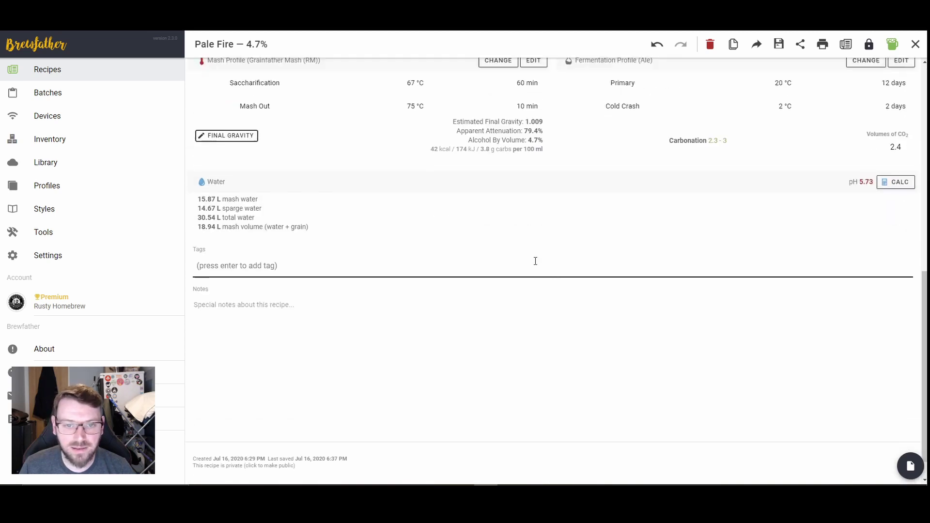
pyautogui.scroll(3, 536, 261)
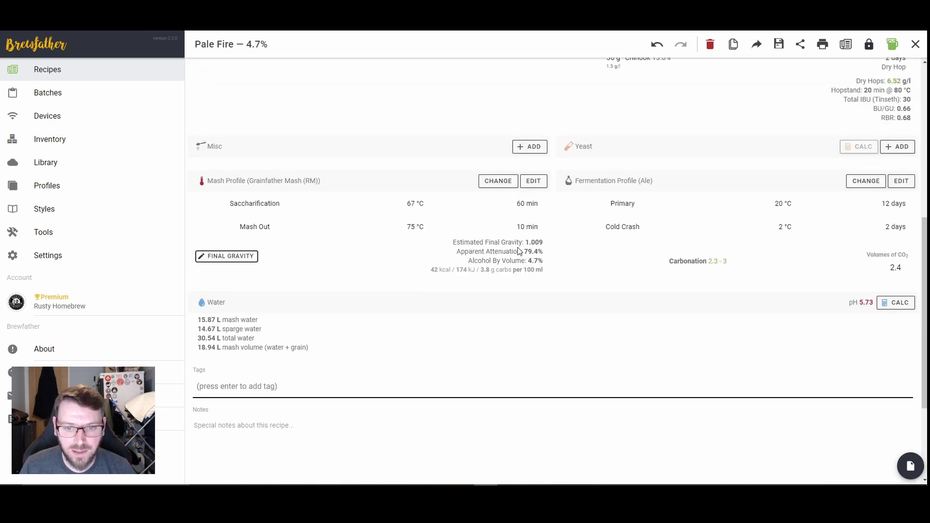
# - Add Safale US-05 American yeast to the recipe
pyautogui.click(900, 148)
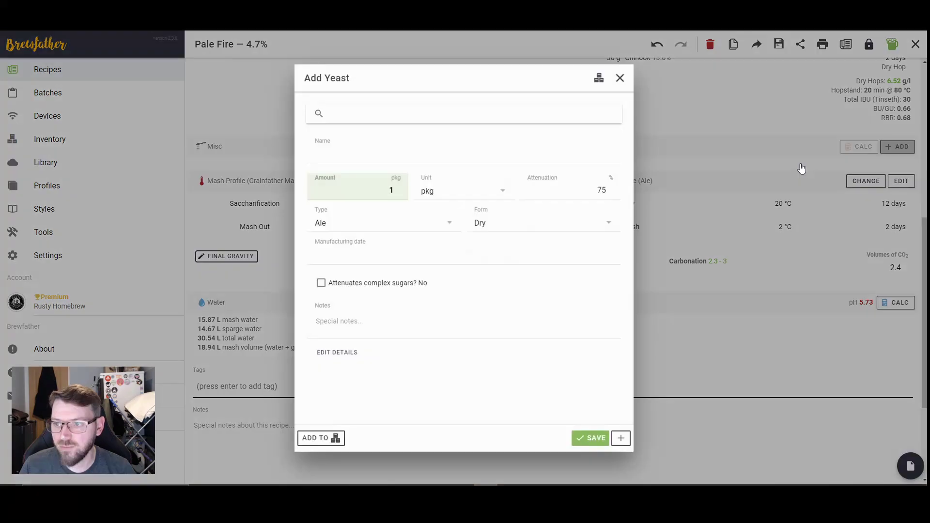
pyautogui.write('us')
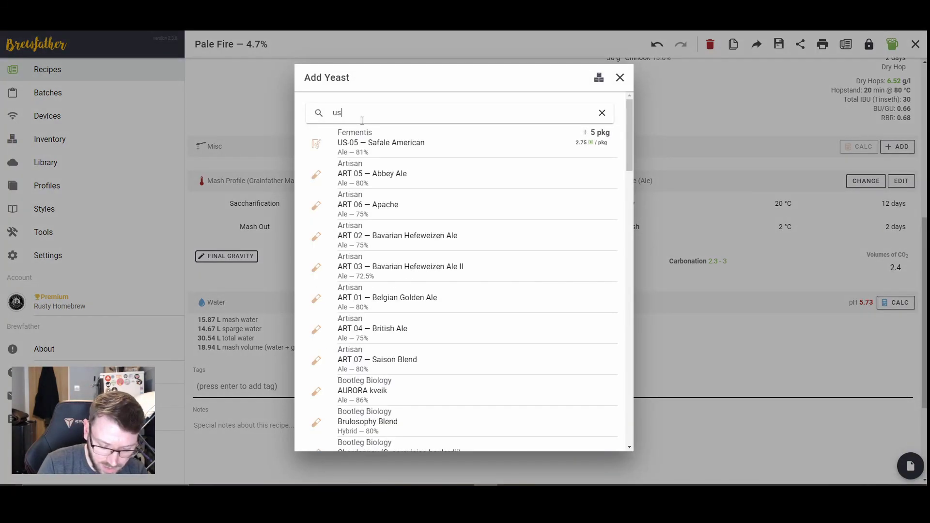
pyautogui.write('-05')
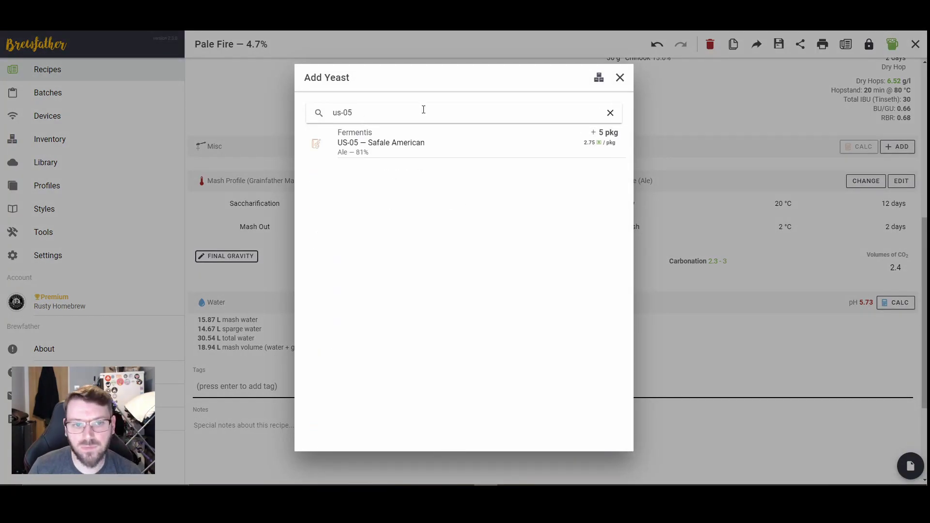
pyautogui.click(590, 437)
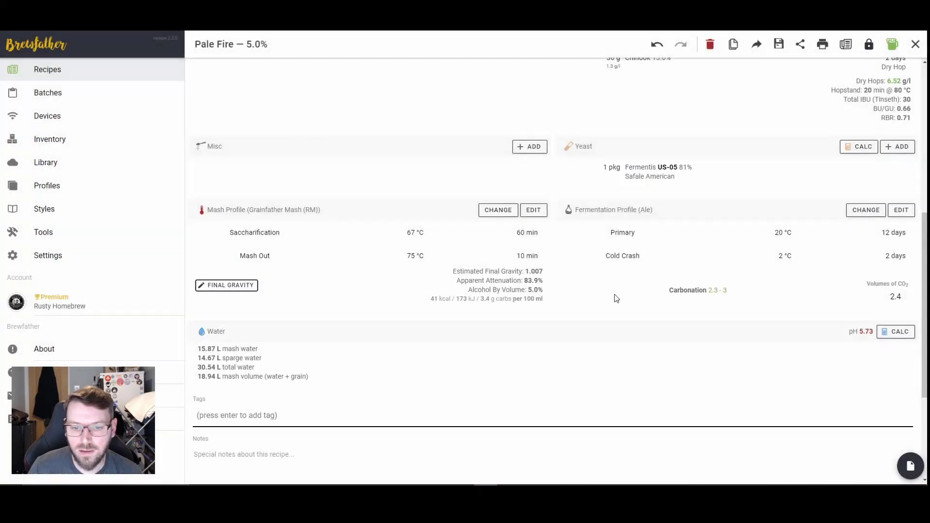
# - Override the final gravity to a fixed 1.010 and review the totals
pyautogui.click(231, 286)
pyautogui.doubleClick(430, 237)
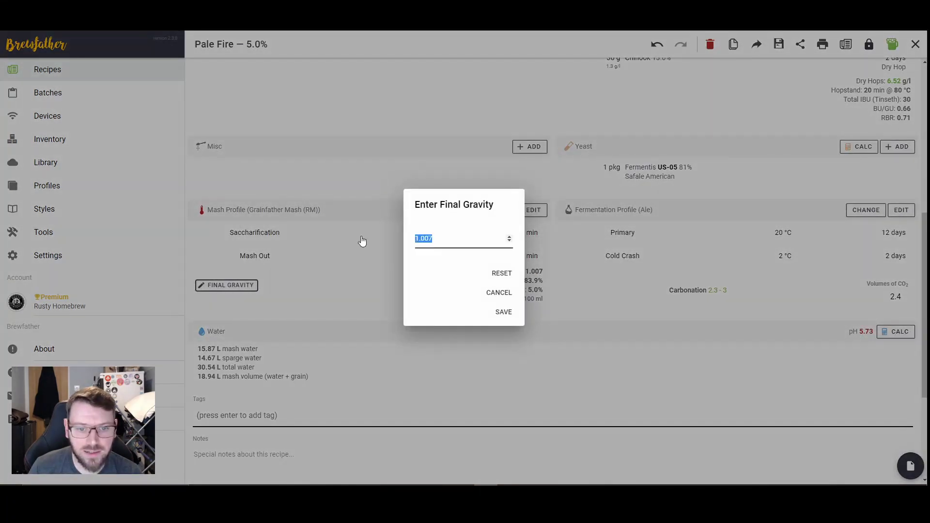
pyautogui.write('1.')
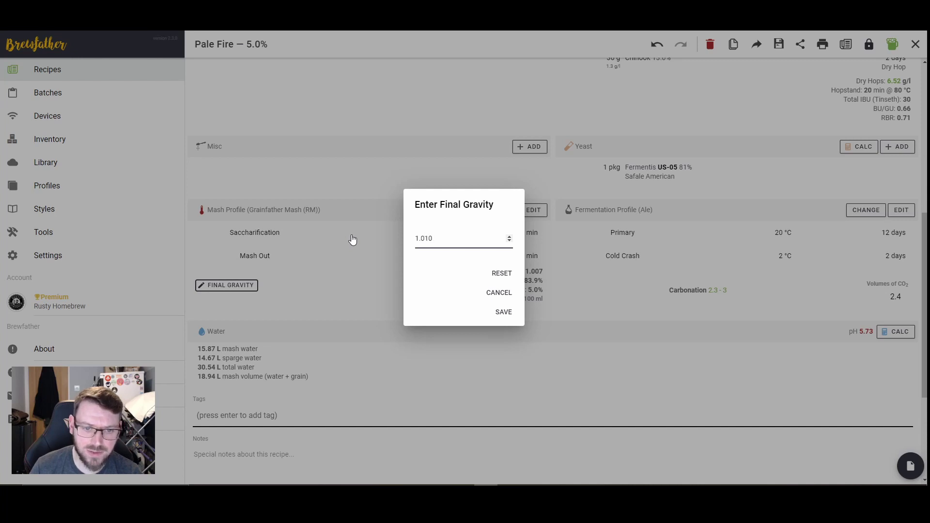
pyautogui.click(504, 312)
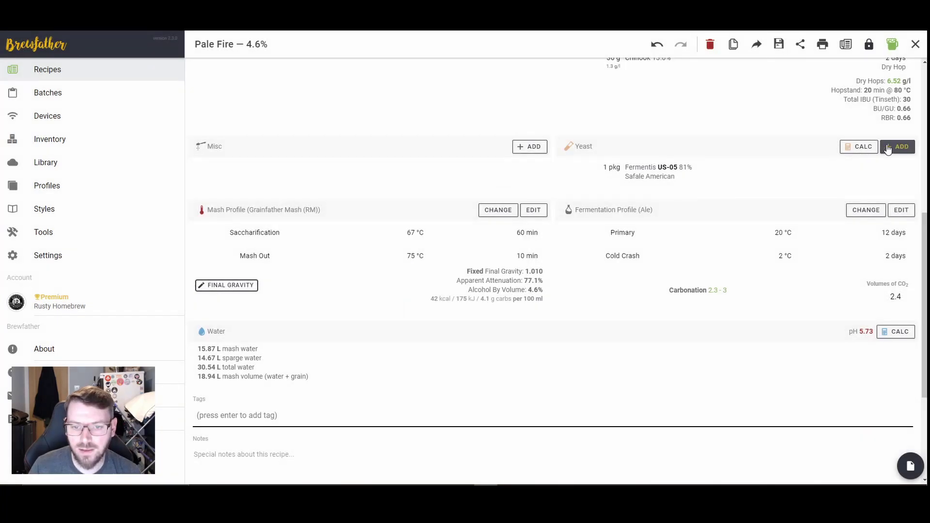
pyautogui.scroll(7, 774, 205)
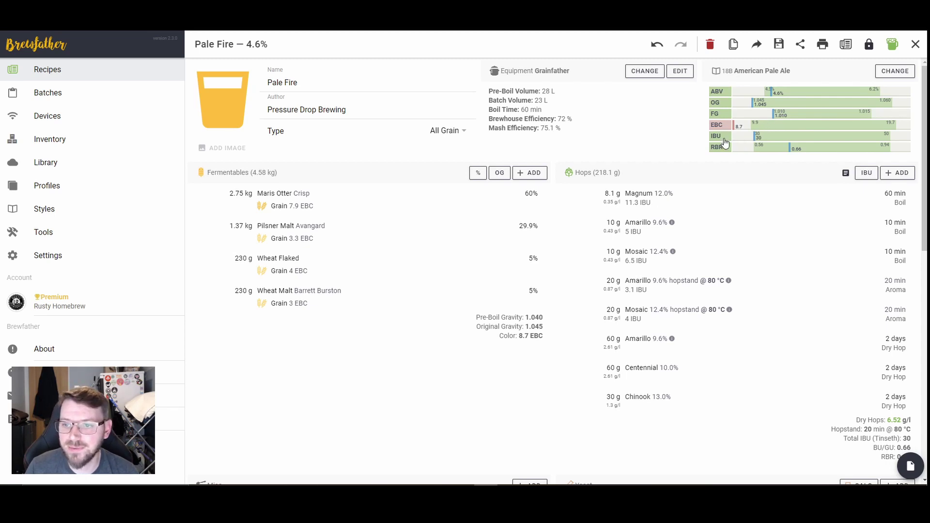
pyautogui.moveTo(757, 141)
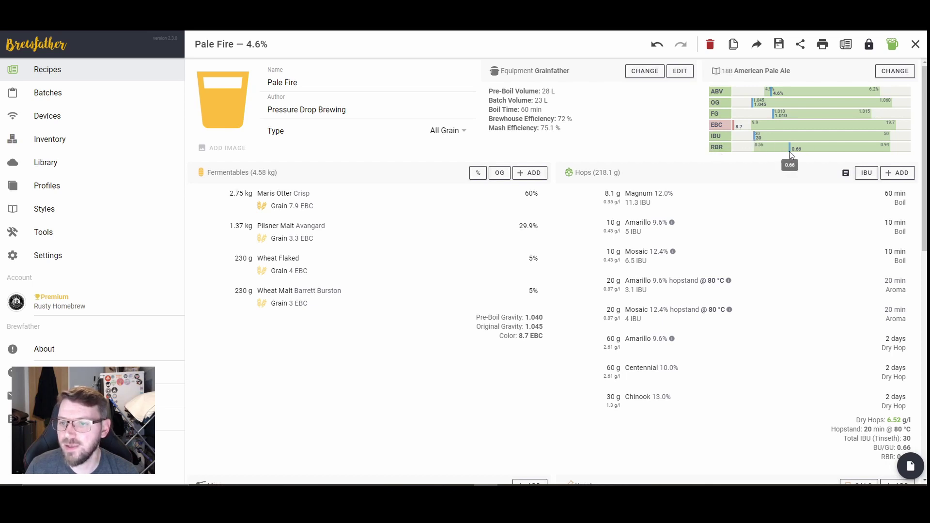
# - Add 1 Protafloc as a misc boil addition
pyautogui.scroll(-5, 304, 237)
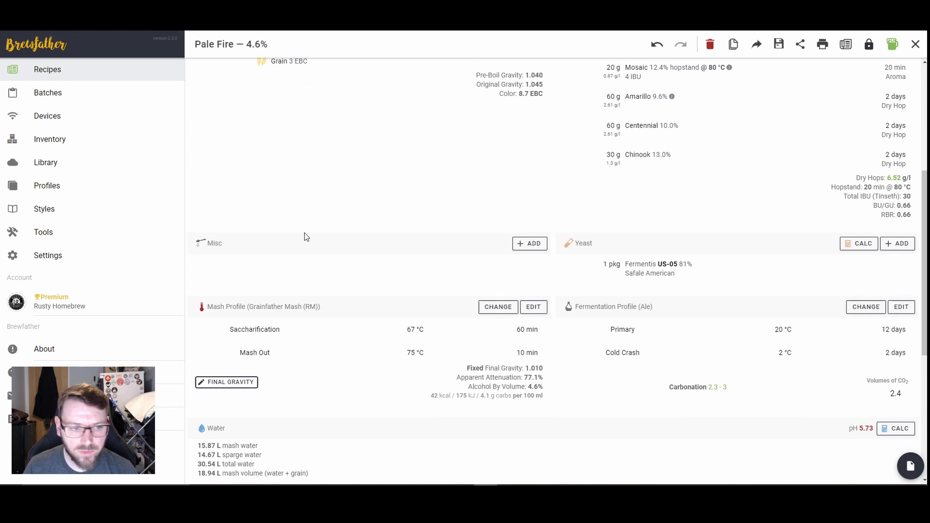
pyautogui.scroll(-1, 339, 227)
pyautogui.click(528, 196)
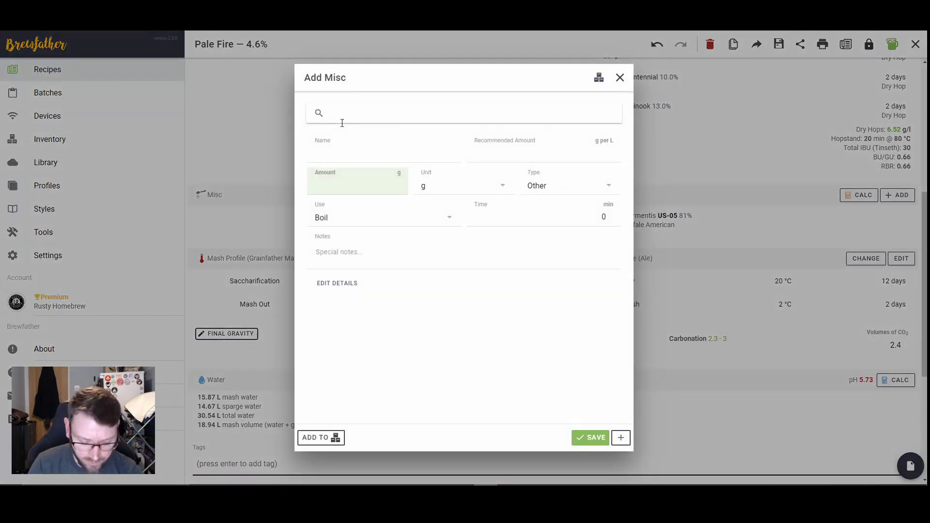
pyautogui.write('prot')
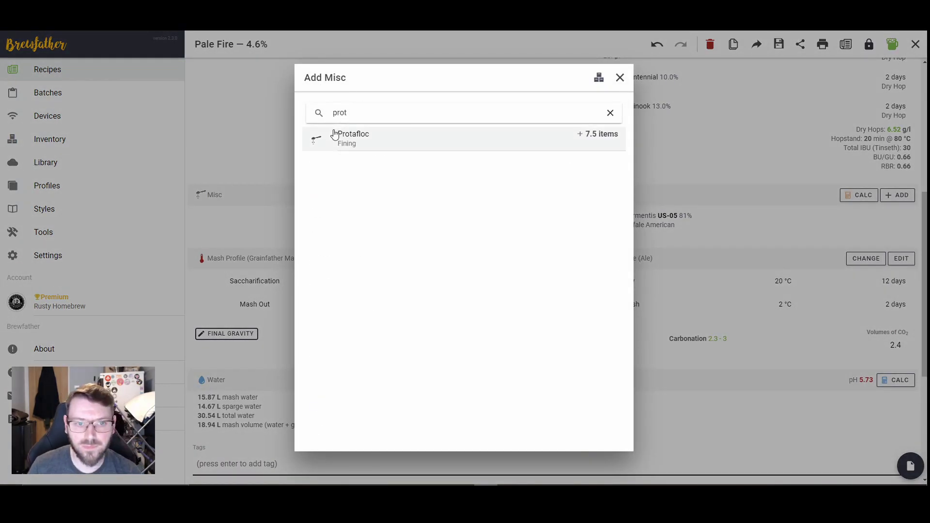
pyautogui.click(333, 134)
pyautogui.click(380, 182)
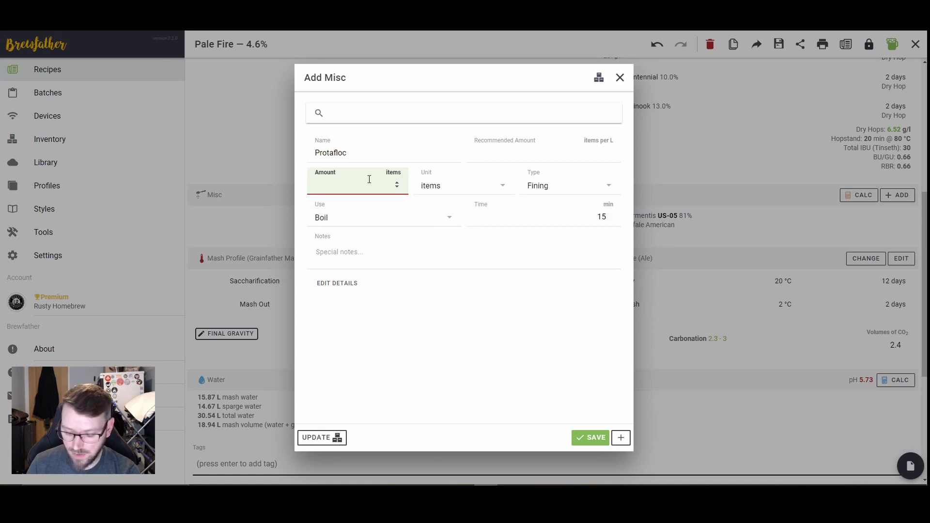
pyautogui.write('1')
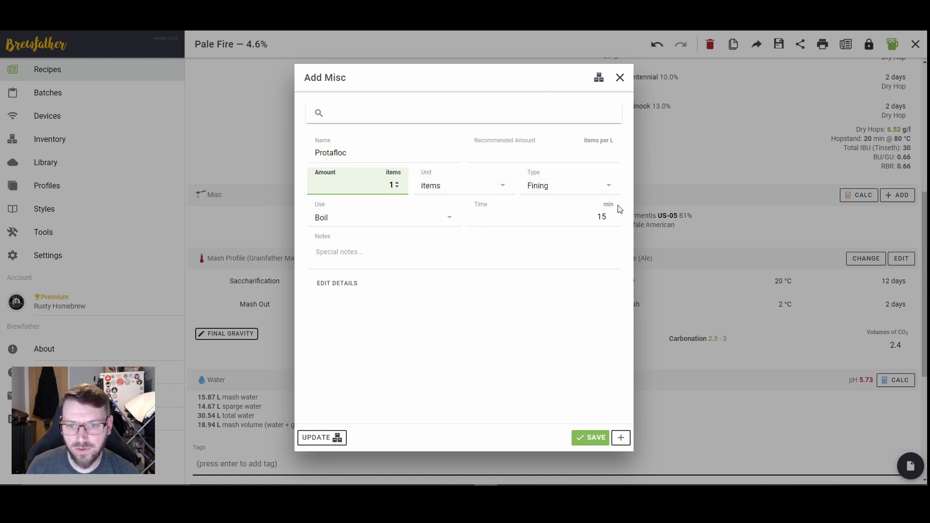
pyautogui.click(592, 438)
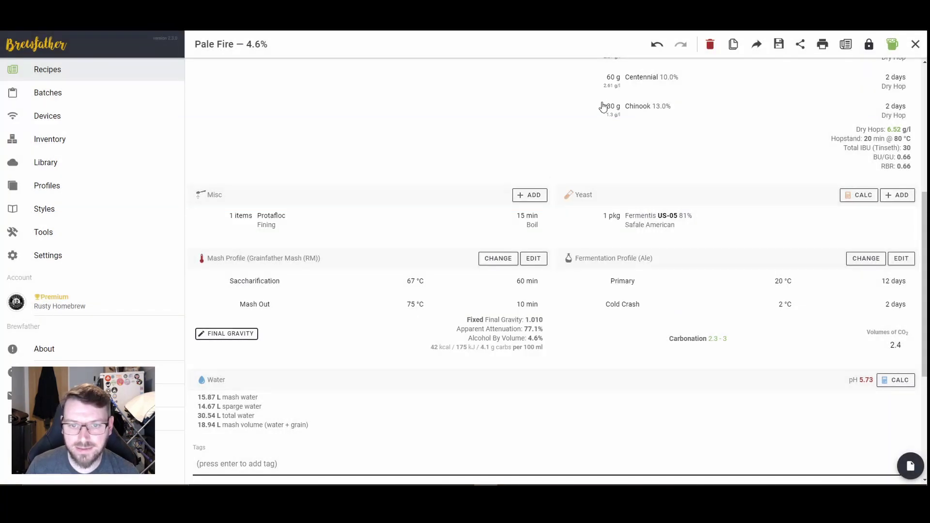
# - Add 2 tsp Yeast Nutrients (WLN1000) at 10 minutes
pyautogui.click(533, 195)
pyautogui.write('yeast')
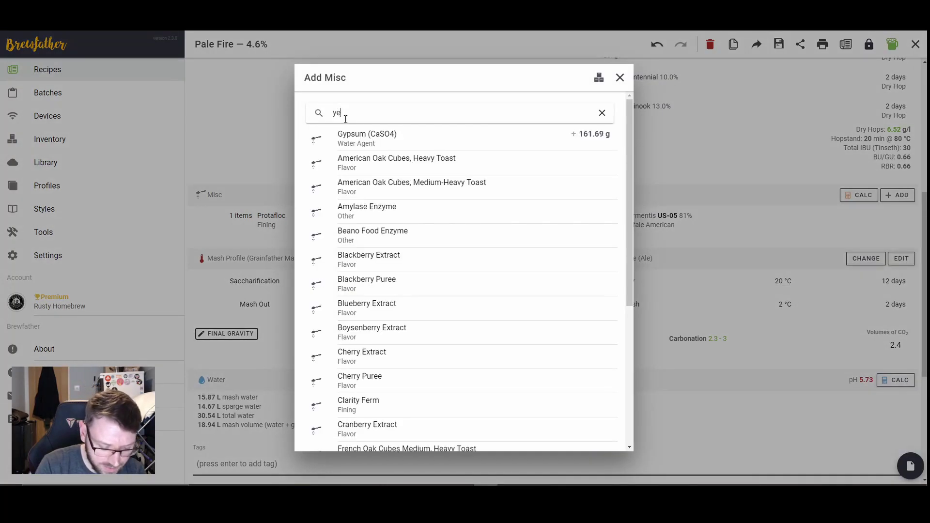
pyautogui.click(378, 194)
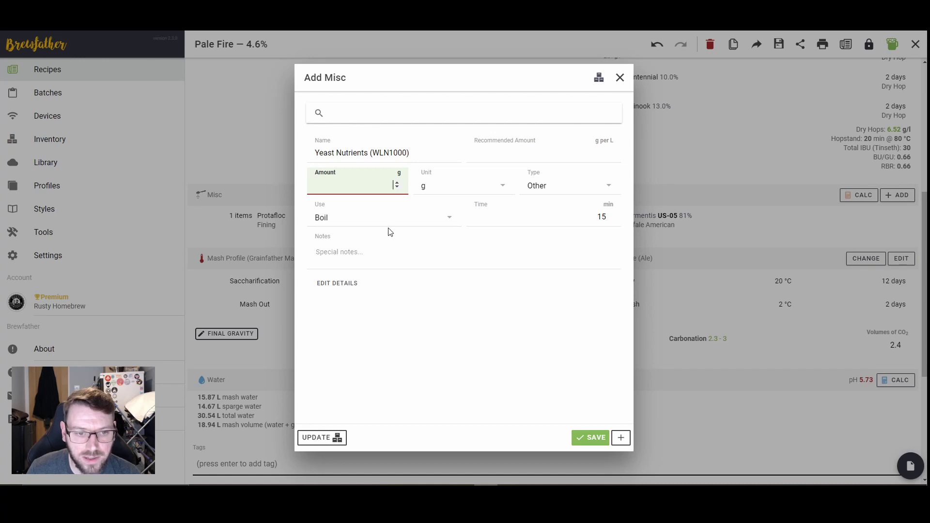
pyautogui.click(449, 186)
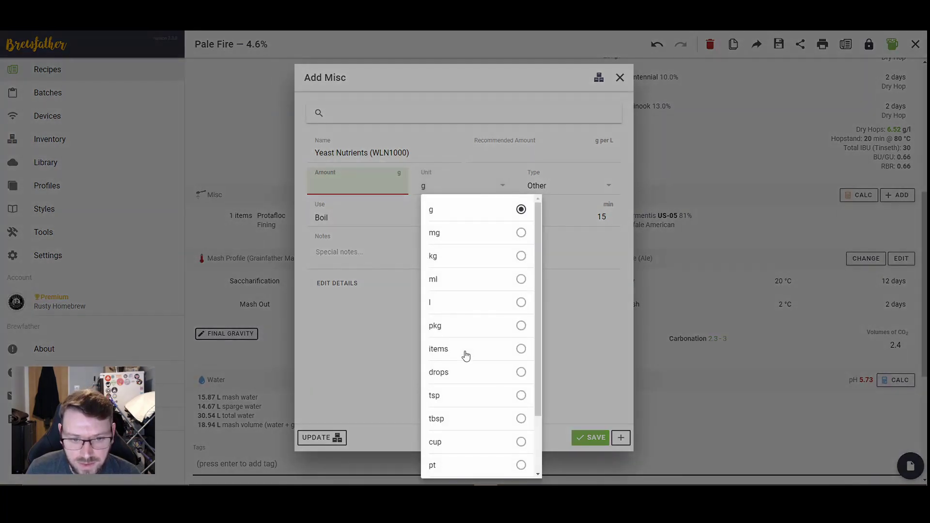
pyautogui.click(446, 401)
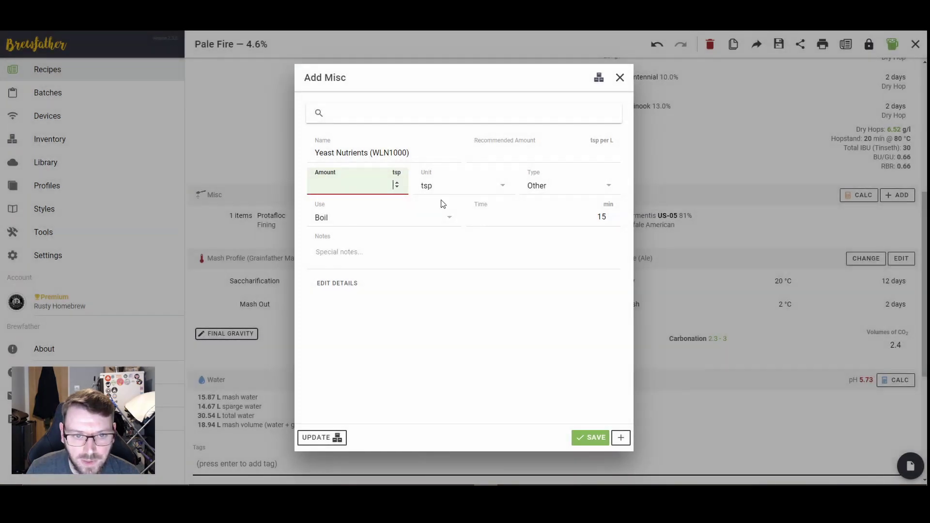
pyautogui.write('2')
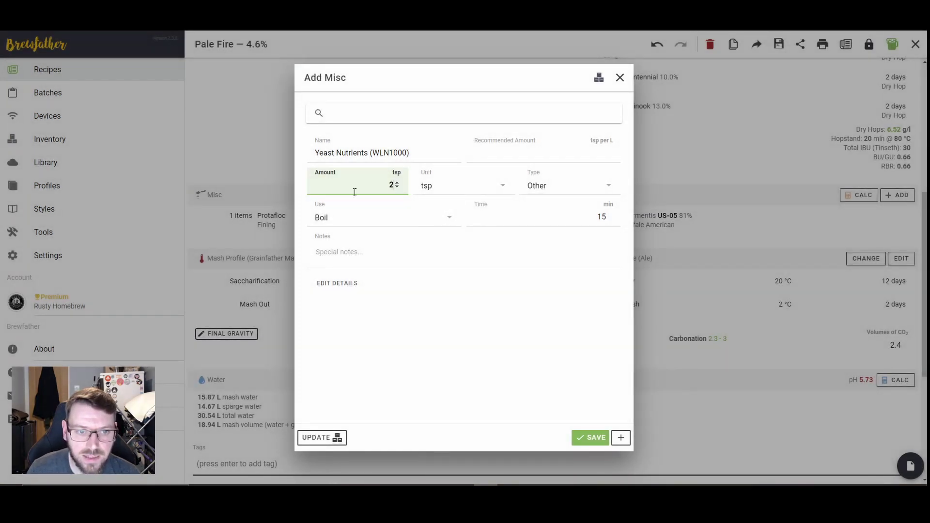
pyautogui.click(603, 217)
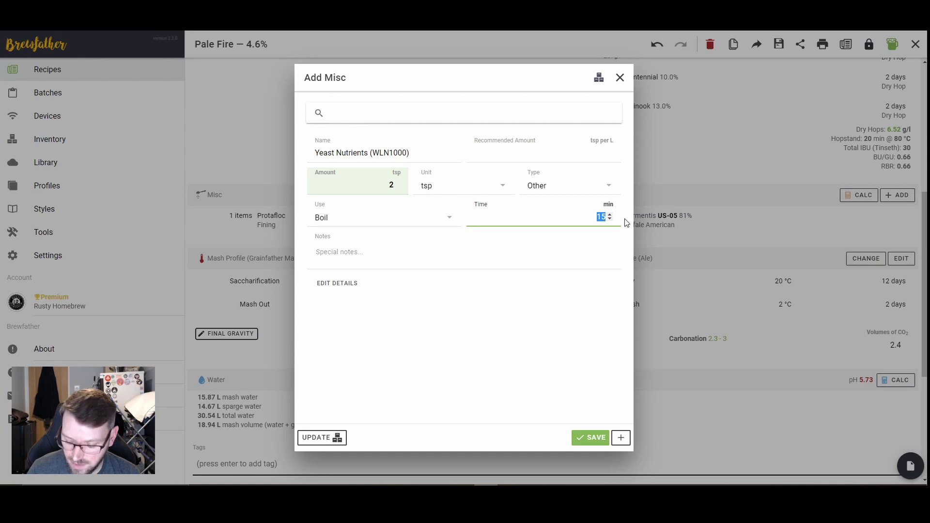
pyautogui.write('10')
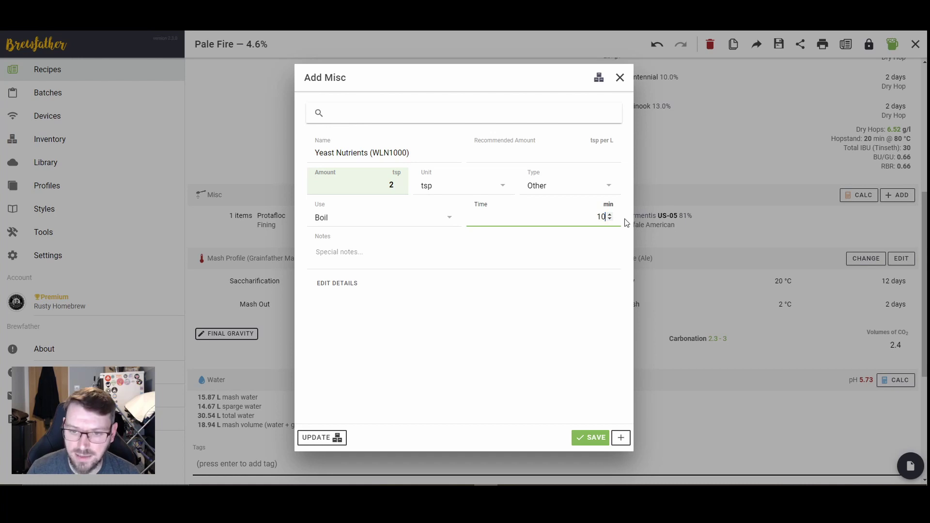
pyautogui.click(586, 437)
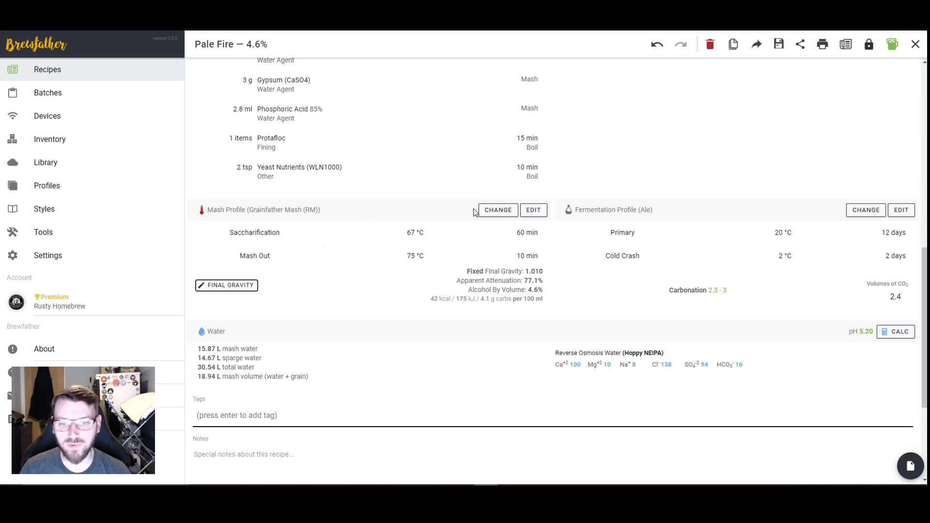
pyautogui.click(499, 210)
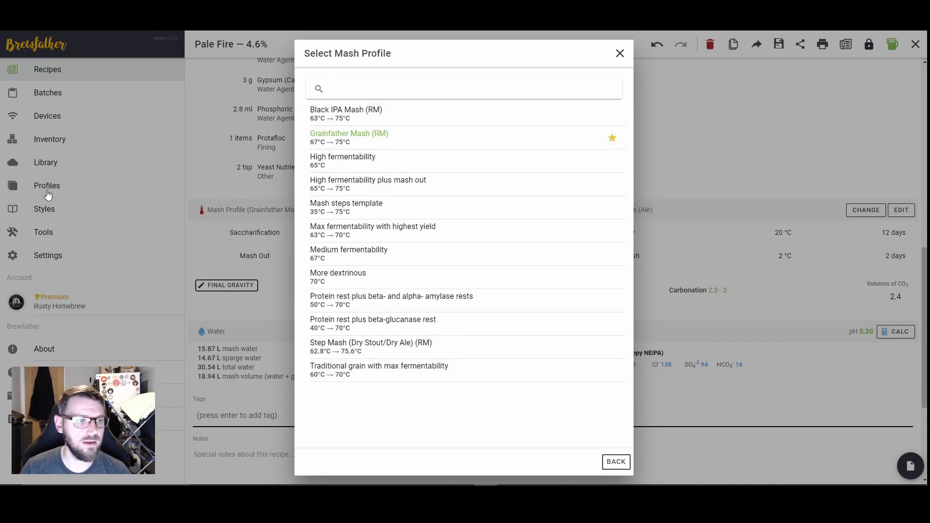
pyautogui.click(620, 54)
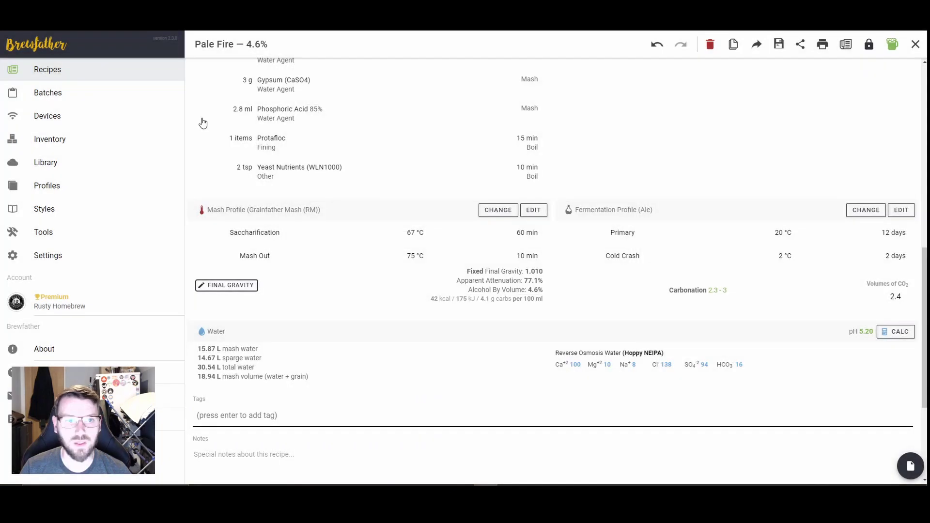
pyautogui.click(53, 189)
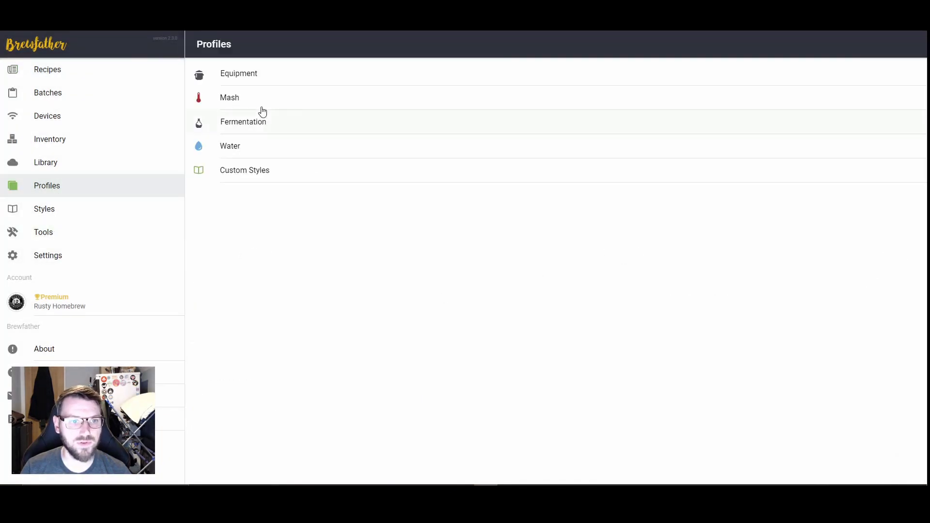
pyautogui.click(240, 105)
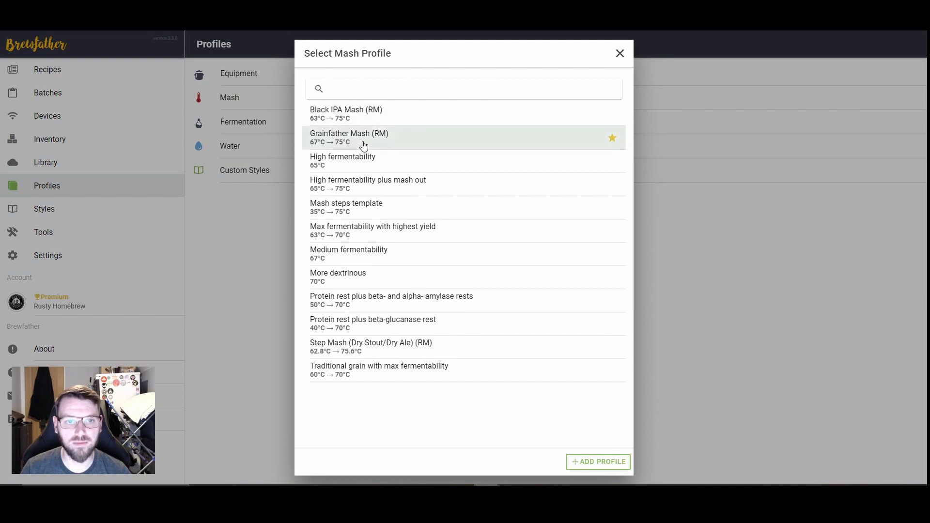
pyautogui.click(620, 53)
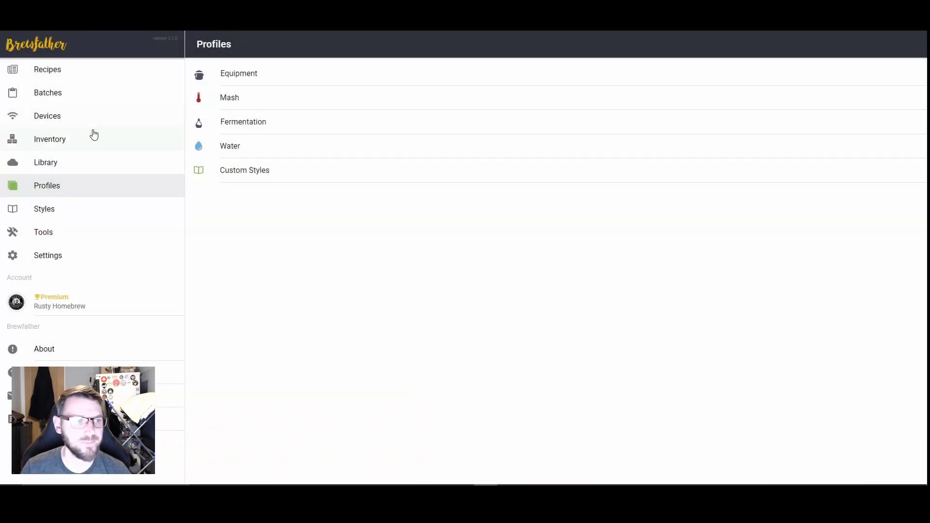
pyautogui.click(84, 71)
pyautogui.scroll(-6, 411, 272)
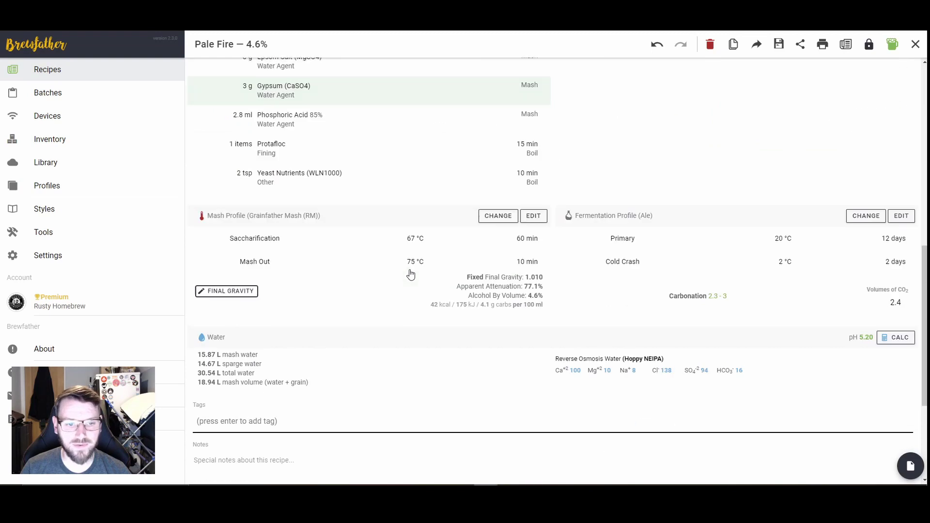
pyautogui.click(533, 258)
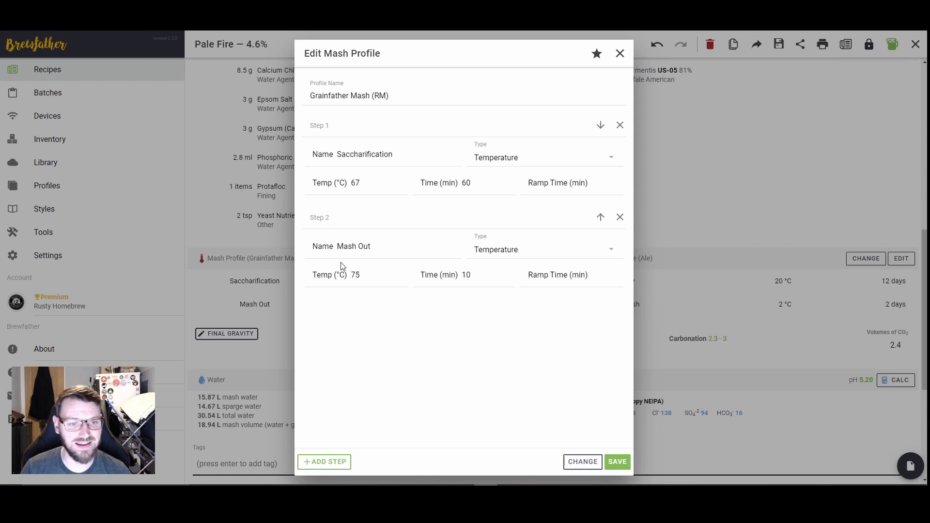
pyautogui.click(510, 159)
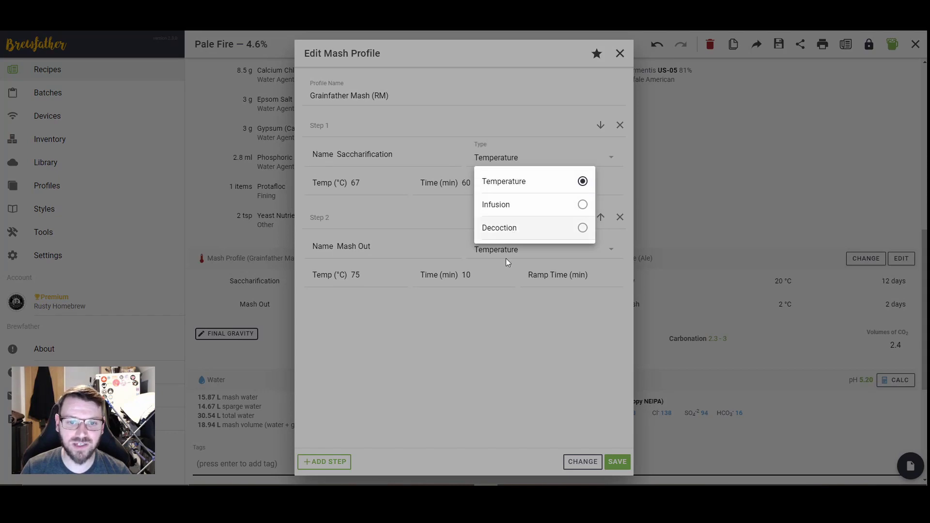
pyautogui.click(404, 205)
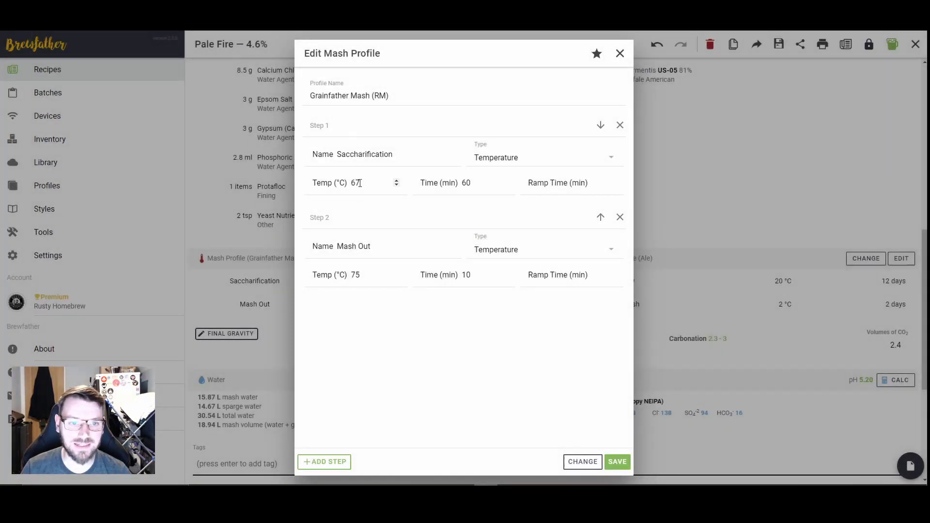
pyautogui.moveTo(365, 181); pyautogui.dragTo(337, 182)
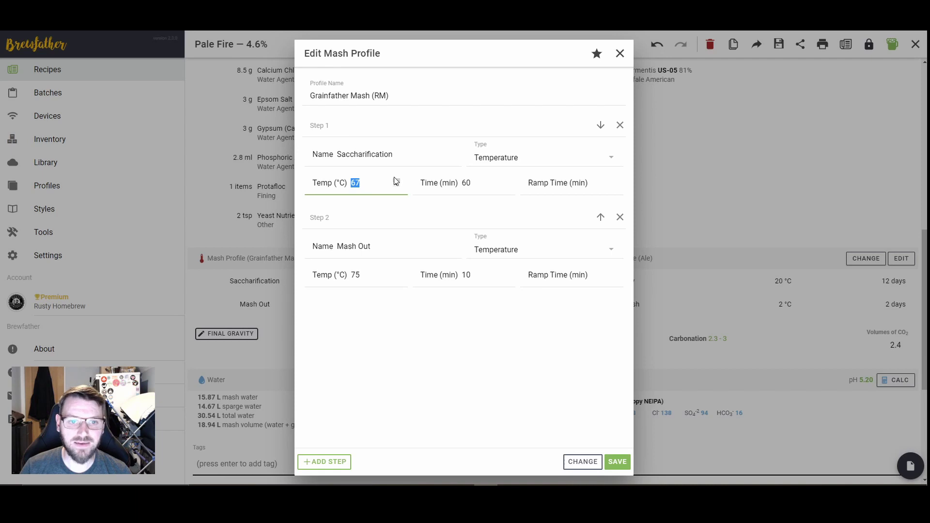
pyautogui.click(377, 188)
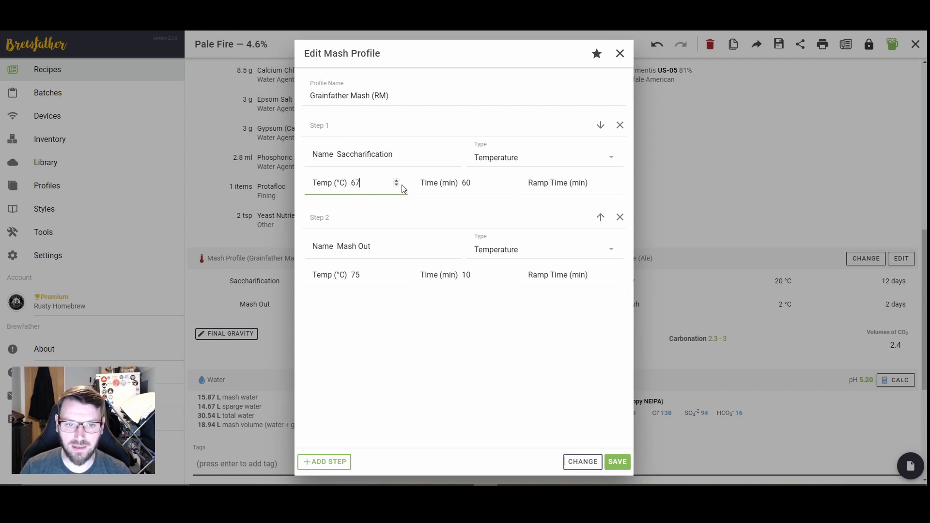
pyautogui.click(396, 180)
pyautogui.click(396, 185)
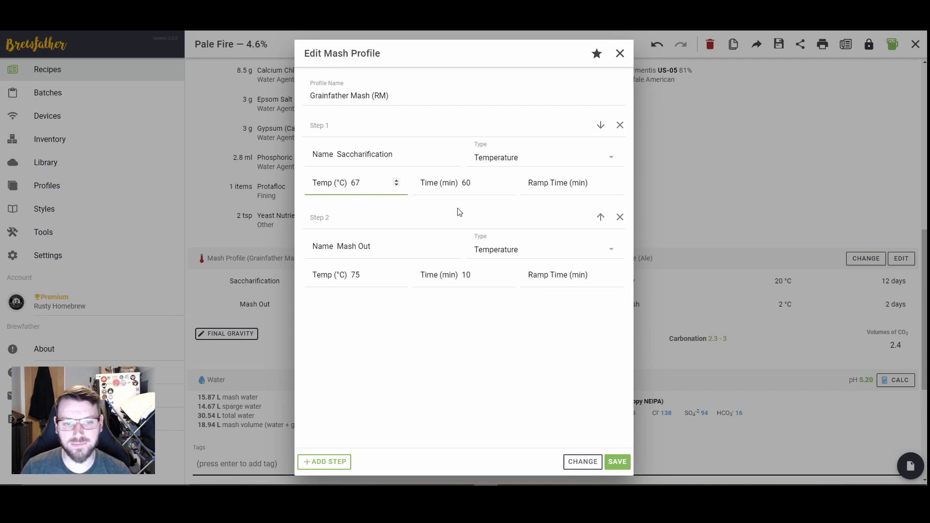
pyautogui.moveTo(484, 185); pyautogui.dragTo(439, 190)
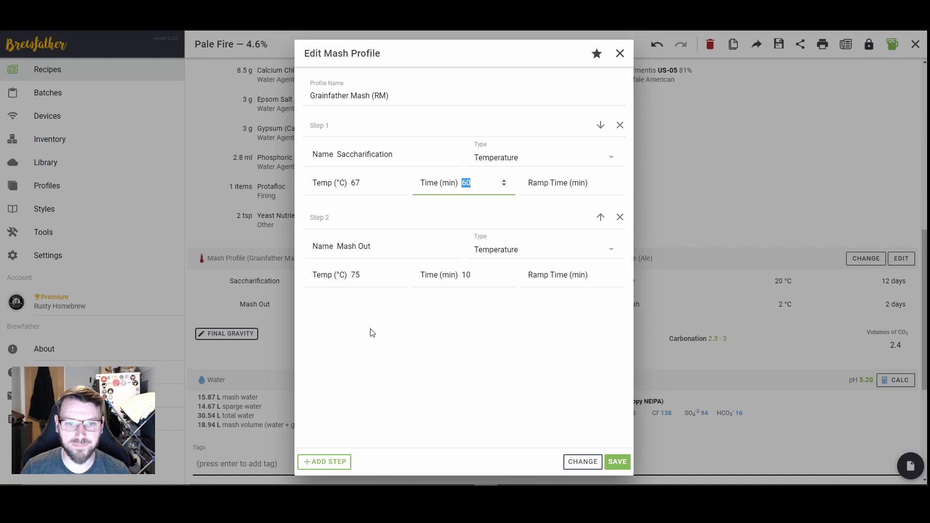
pyautogui.moveTo(339, 247); pyautogui.dragTo(387, 245)
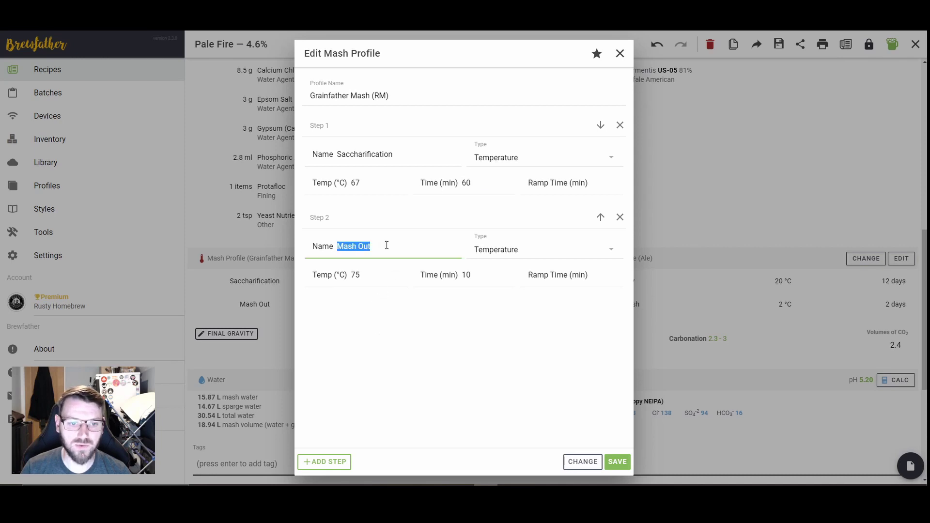
pyautogui.moveTo(373, 277); pyautogui.dragTo(348, 276)
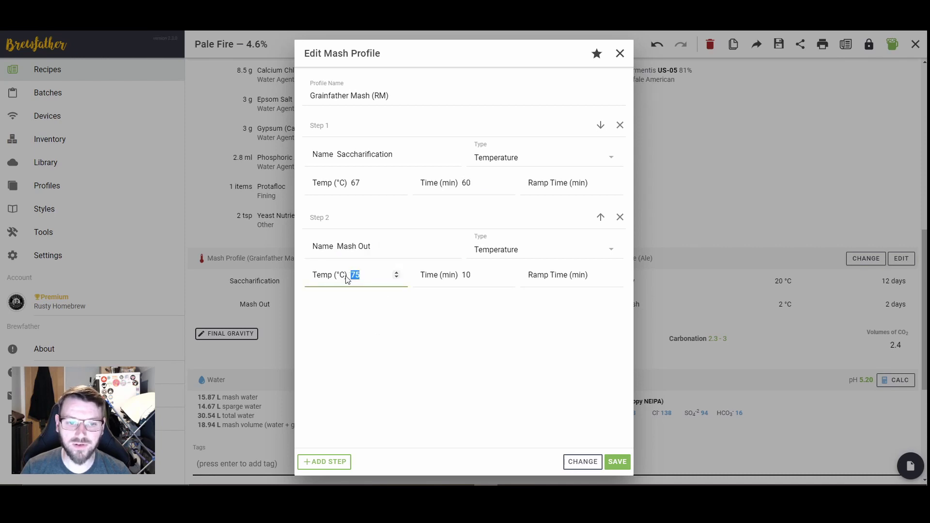
pyautogui.moveTo(462, 279); pyautogui.dragTo(469, 275)
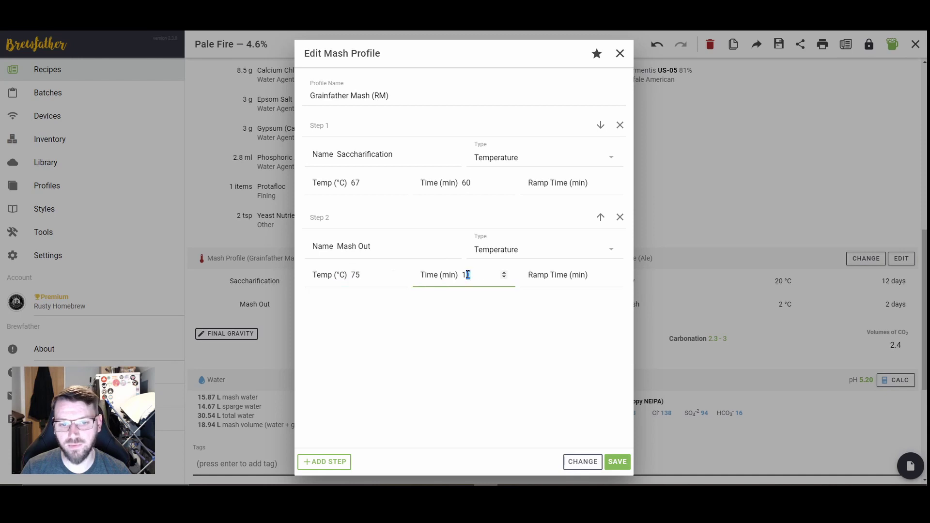
pyautogui.click(616, 462)
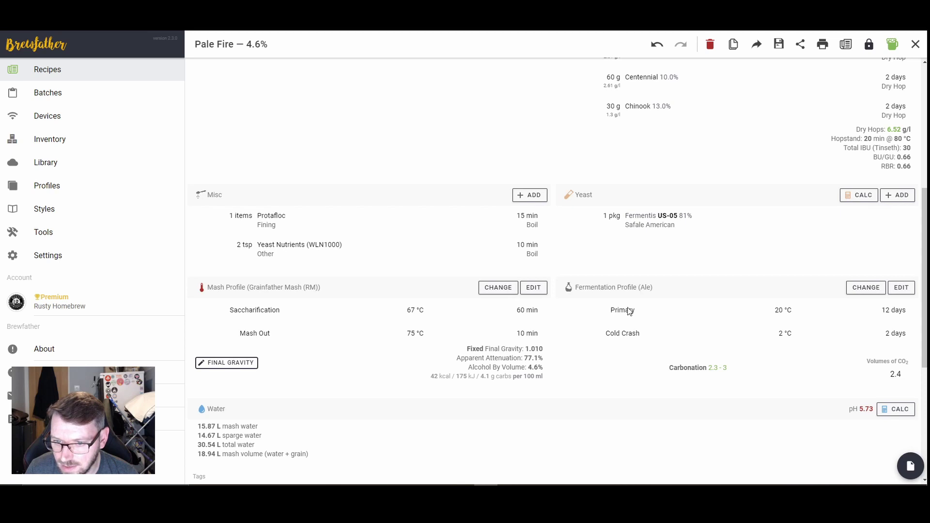
pyautogui.scroll(-1, 790, 315)
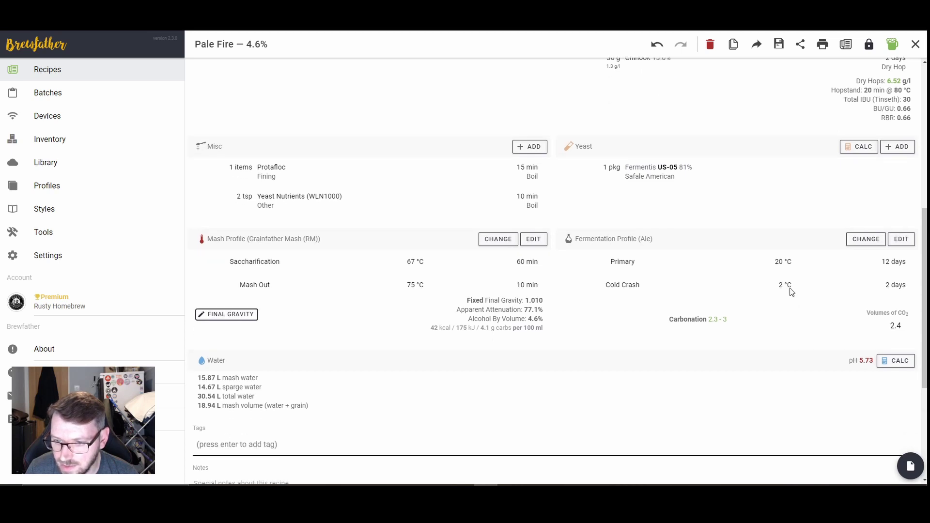
pyautogui.scroll(-1, 774, 340)
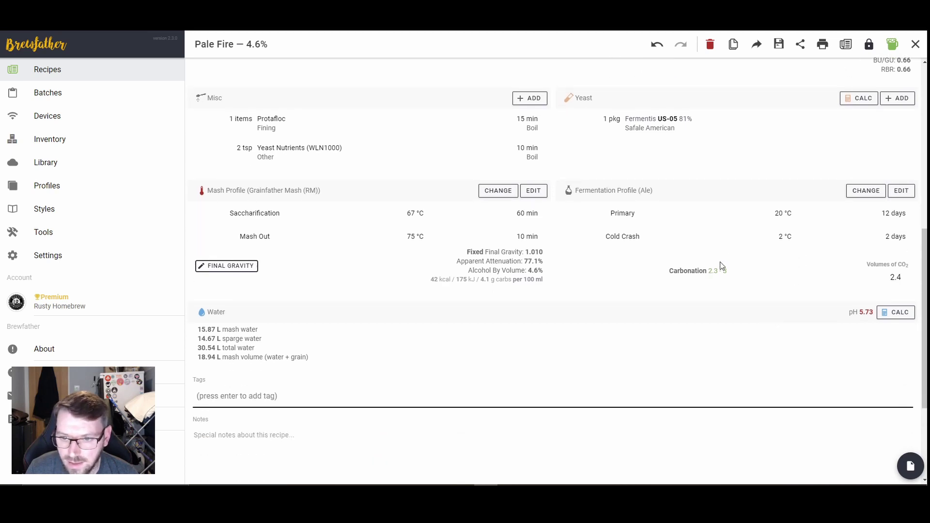
pyautogui.scroll(-3, 515, 349)
pyautogui.scroll(10, 548, 344)
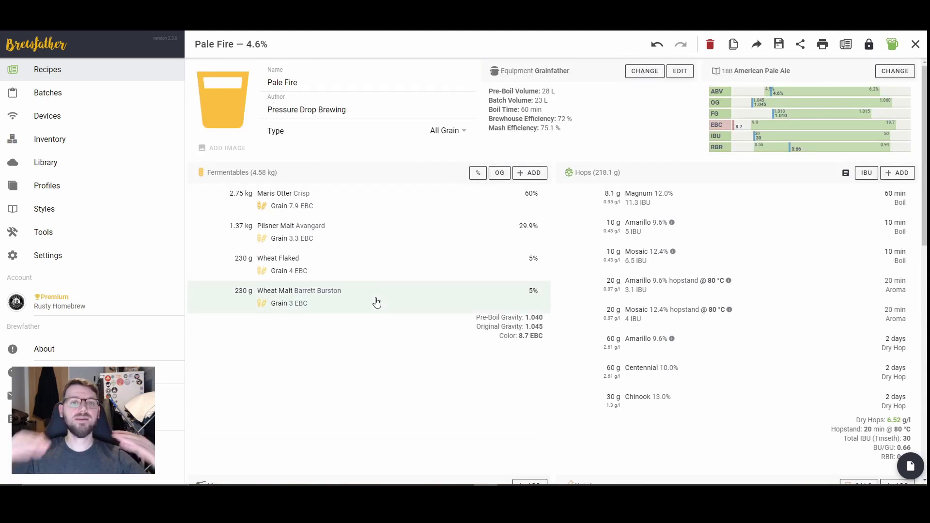
pyautogui.scroll(-10, 332, 315)
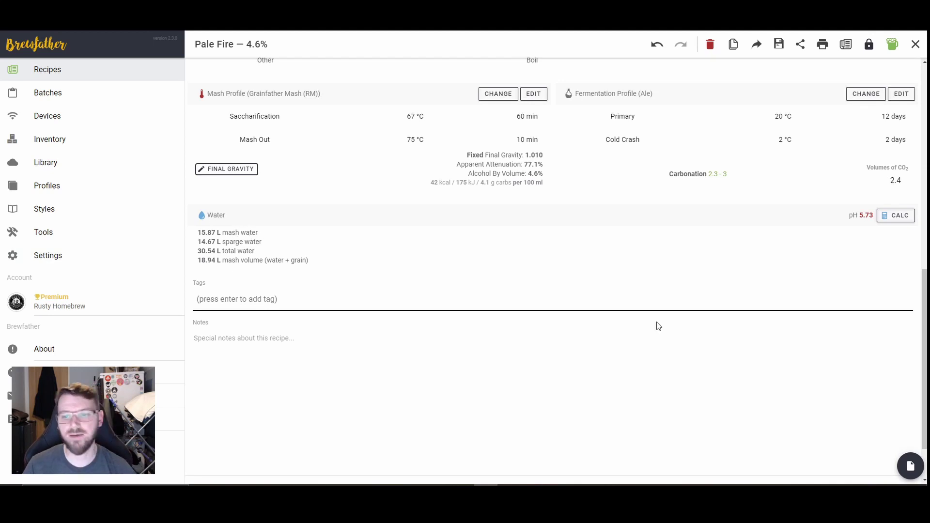
pyautogui.click(905, 219)
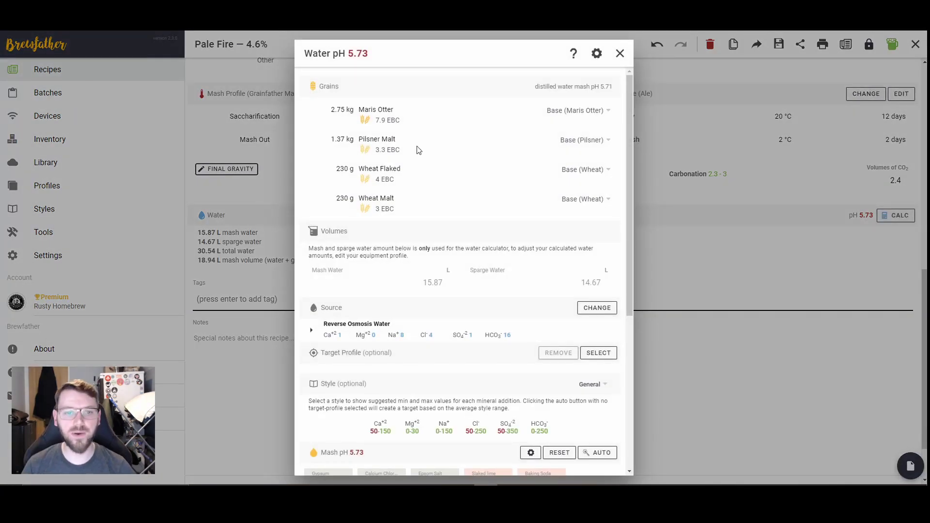
pyautogui.click(620, 54)
pyautogui.scroll(15, 655, 271)
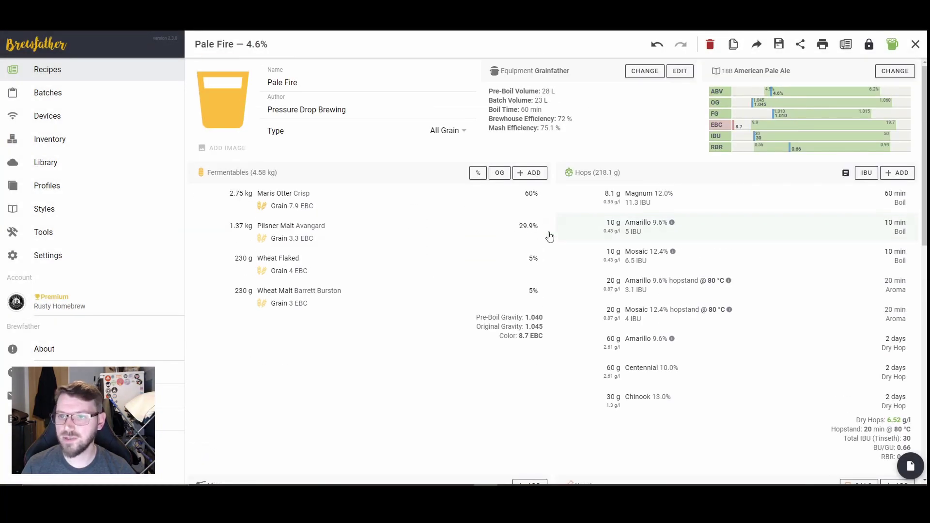
# - Save the Pale Fire recipe
pyautogui.click(779, 44)
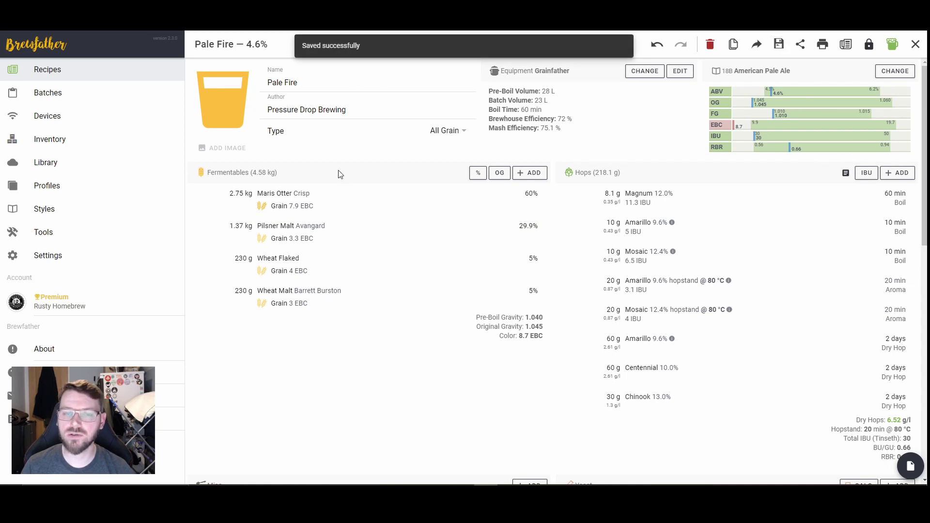
pyautogui.click(779, 44)
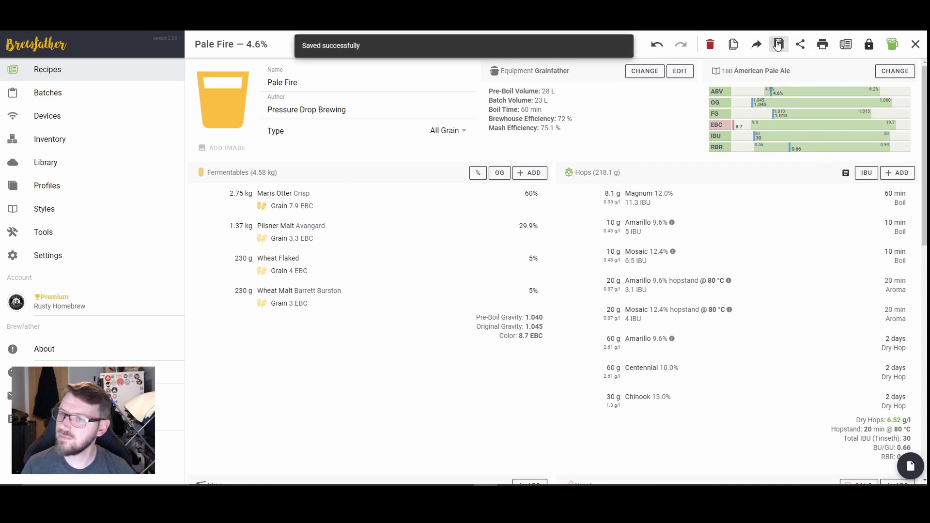
pyautogui.click(779, 44)
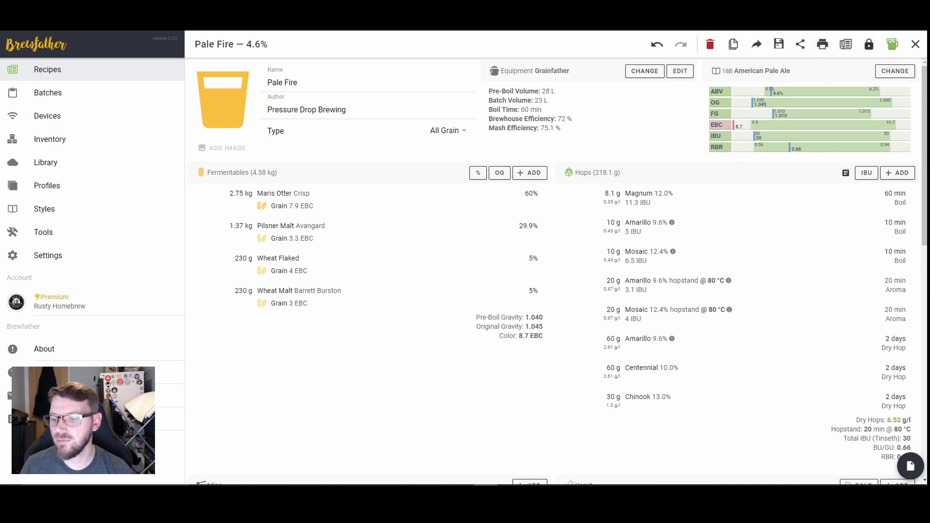
# - Export the Pale Fire recipe as a PDF
pyautogui.click(911, 474)
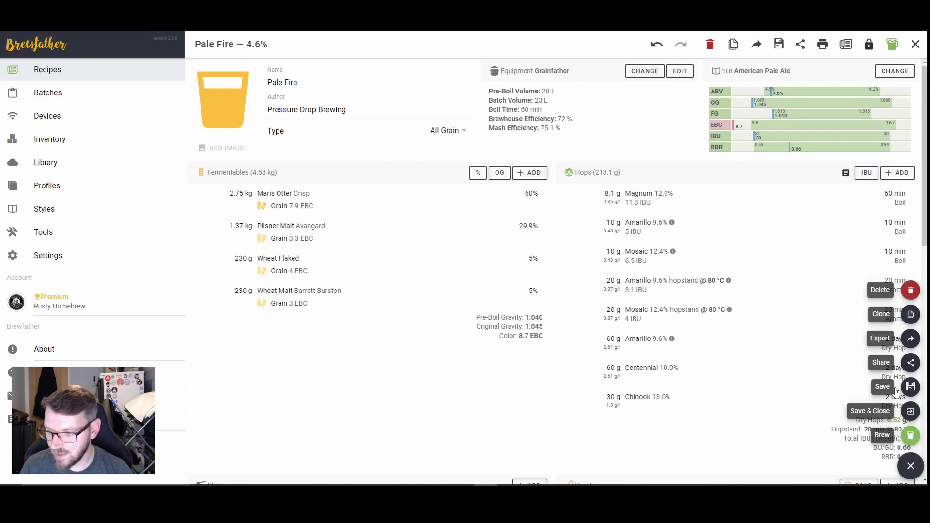
pyautogui.click(911, 339)
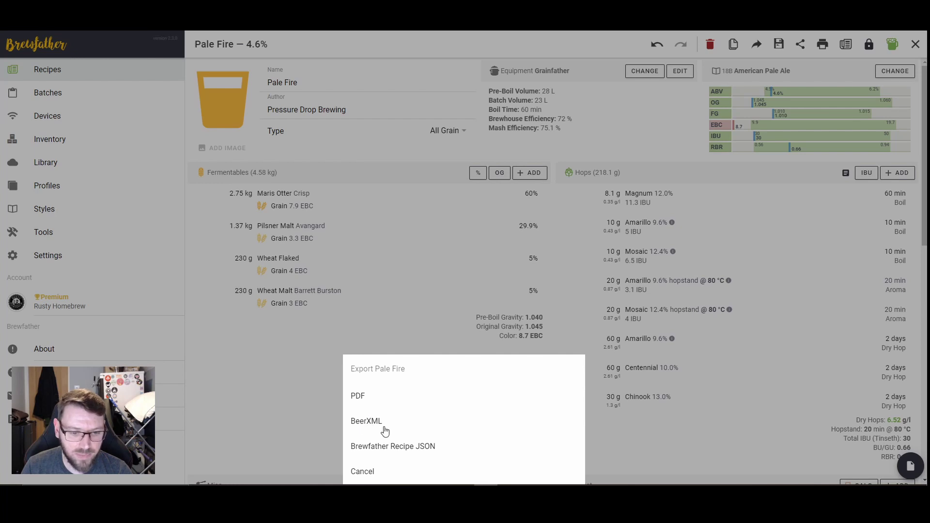
pyautogui.click(896, 464)
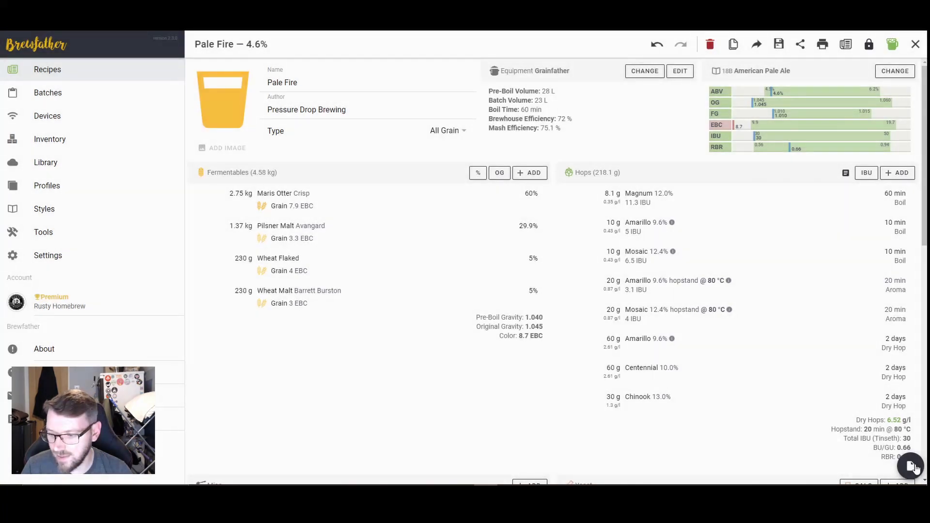
pyautogui.moveTo(916, 468)
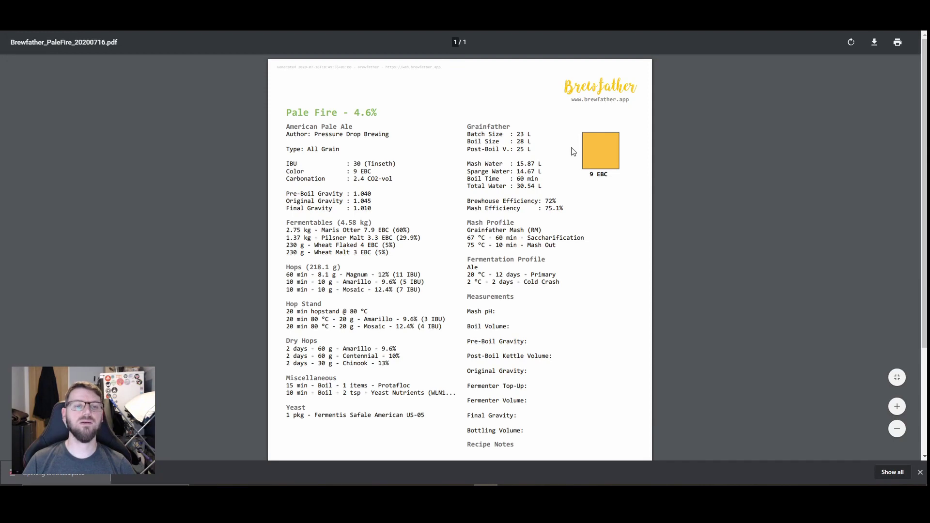
pyautogui.scroll(-1, 426, 291)
pyautogui.scroll(1, 436, 339)
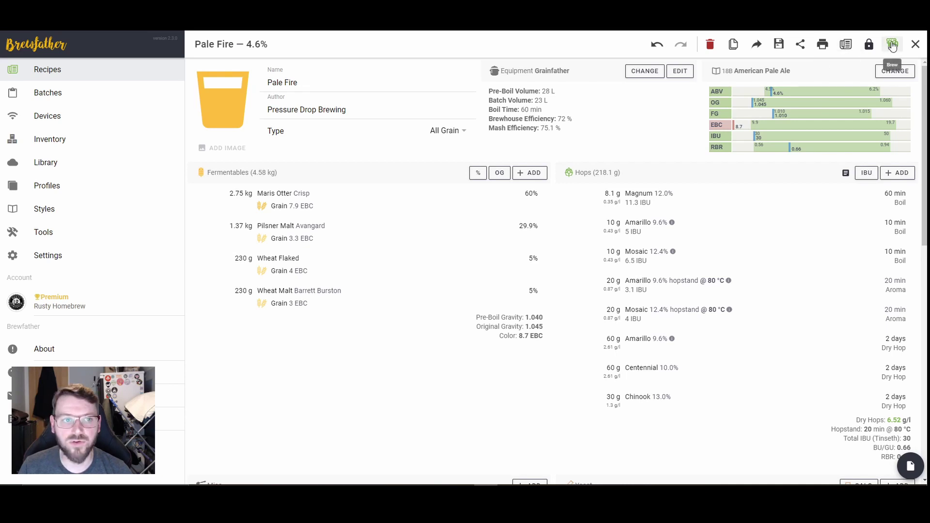
# - Save the recipe and start Batch #30 with brew date Jul 18, 2020
pyautogui.click(779, 44)
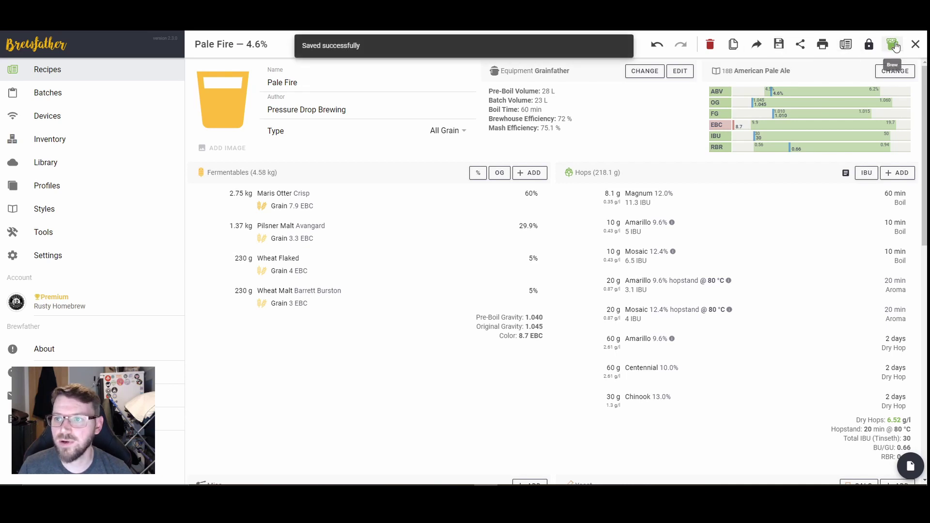
pyautogui.click(893, 45)
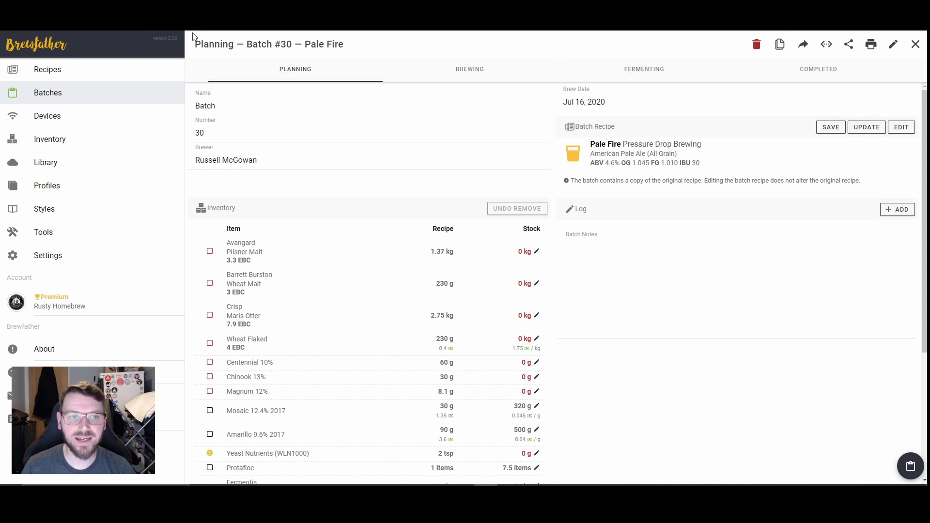
pyautogui.click(597, 101)
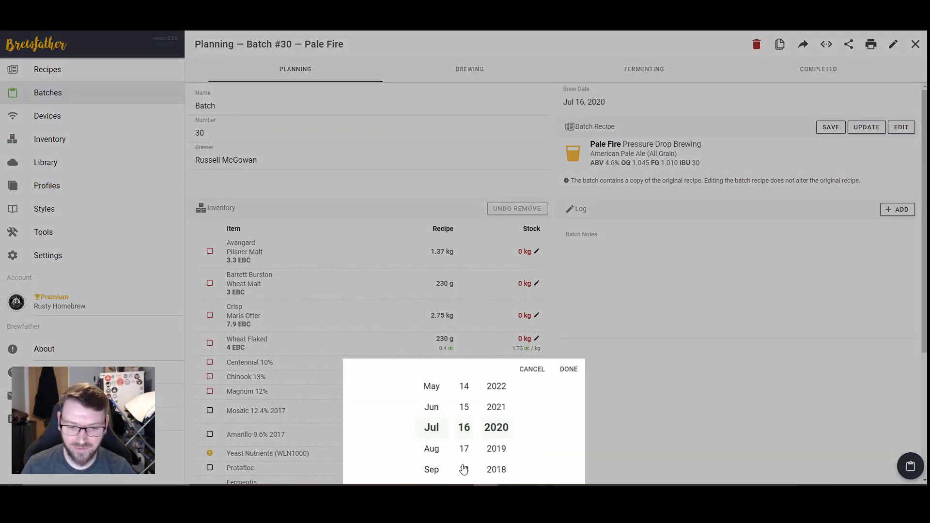
pyautogui.scroll(-2, 466, 461)
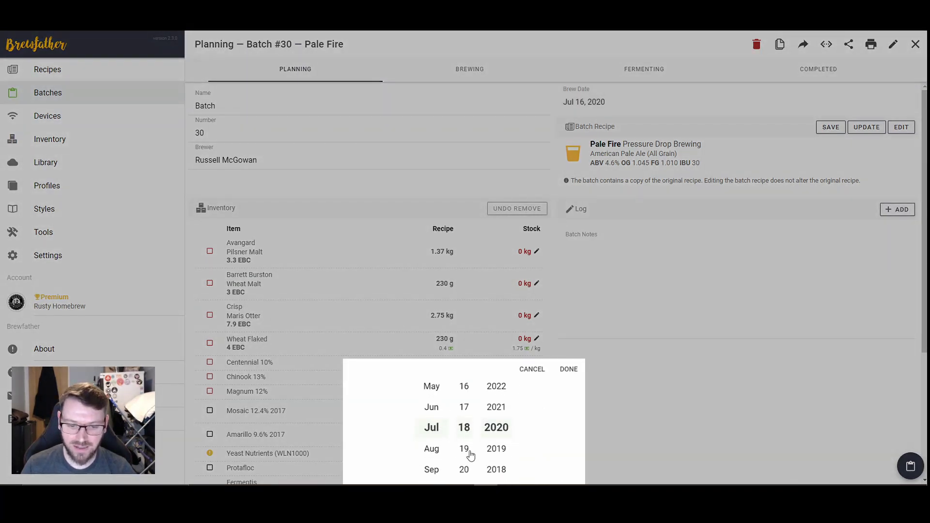
pyautogui.click(563, 372)
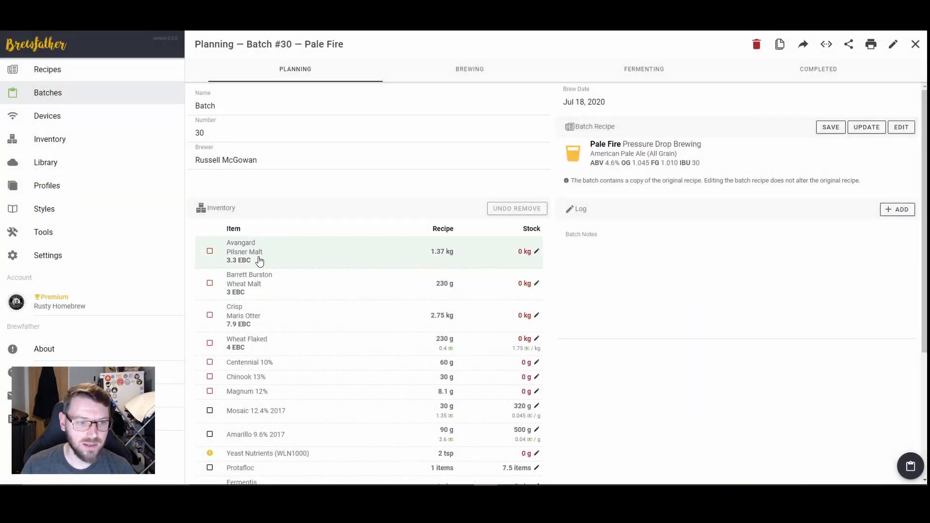
# - Set the malt inventory deduction checkboxes, then switch to the Brewing stage tracker
pyautogui.scroll(-1, 259, 261)
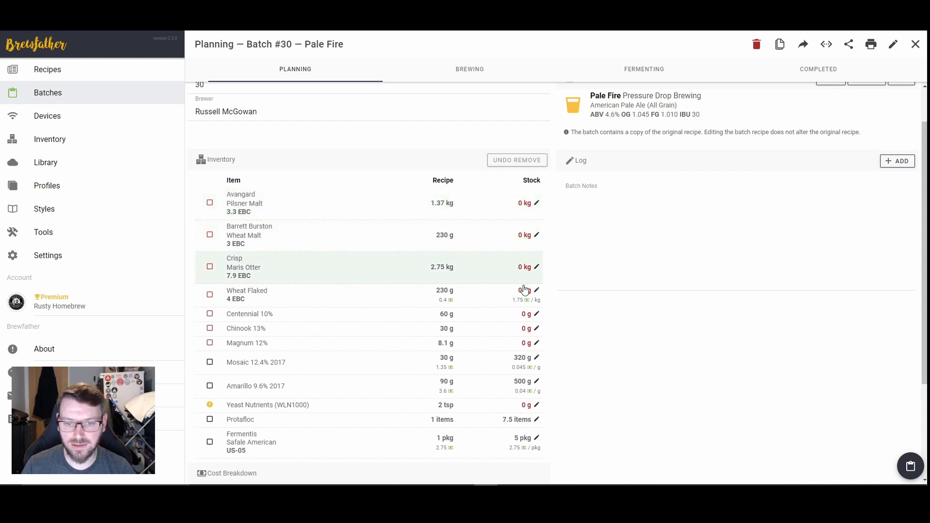
pyautogui.click(210, 203)
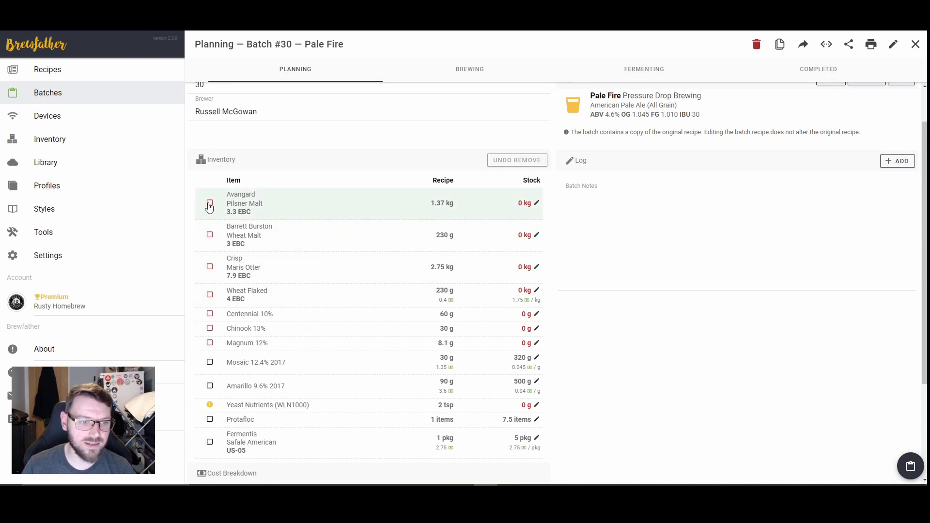
pyautogui.click(209, 235)
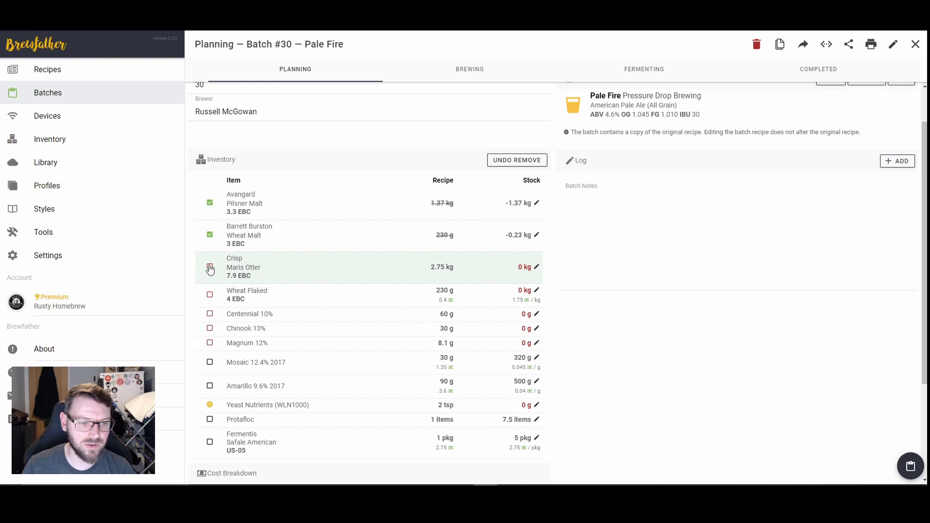
pyautogui.click(209, 268)
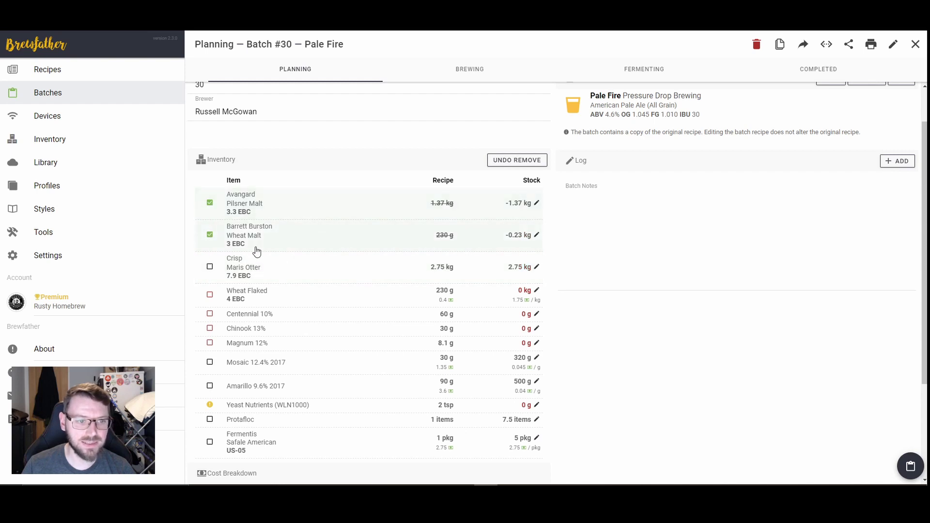
pyautogui.click(210, 203)
pyautogui.click(210, 235)
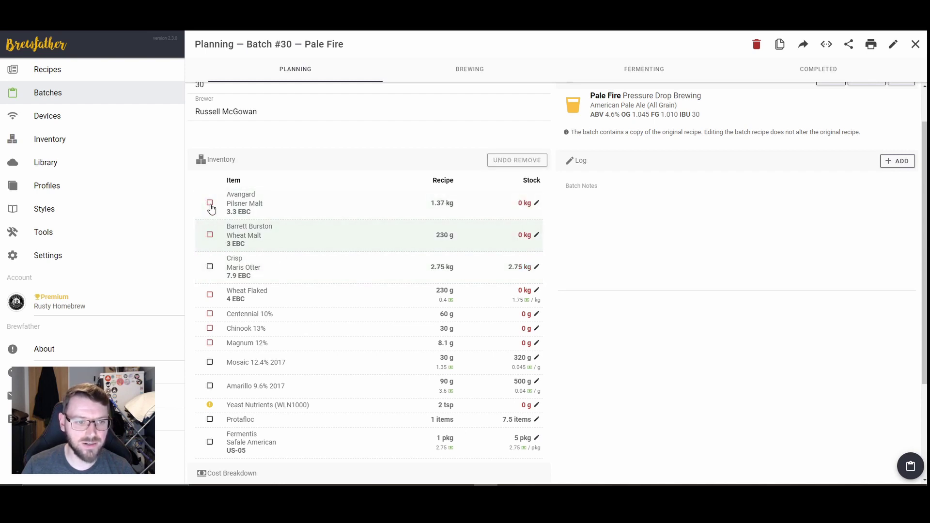
pyautogui.click(210, 235)
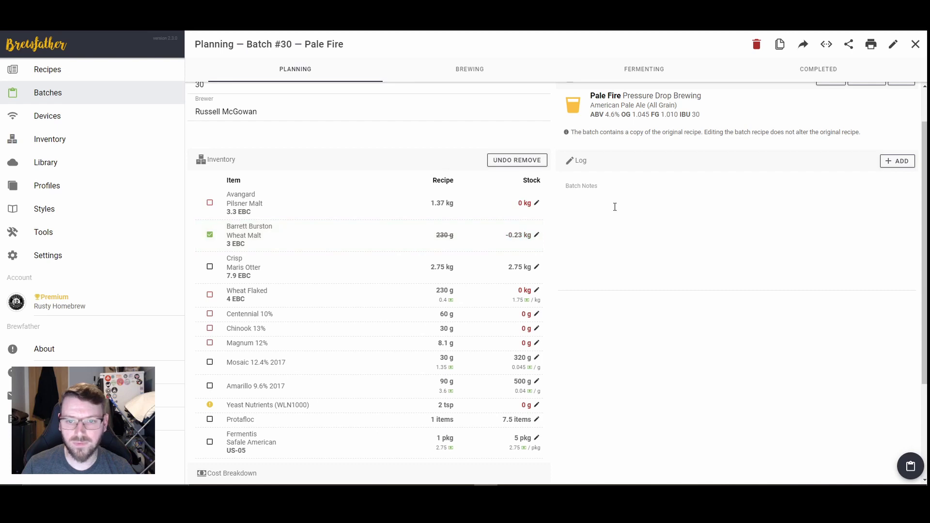
pyautogui.scroll(1, 615, 207)
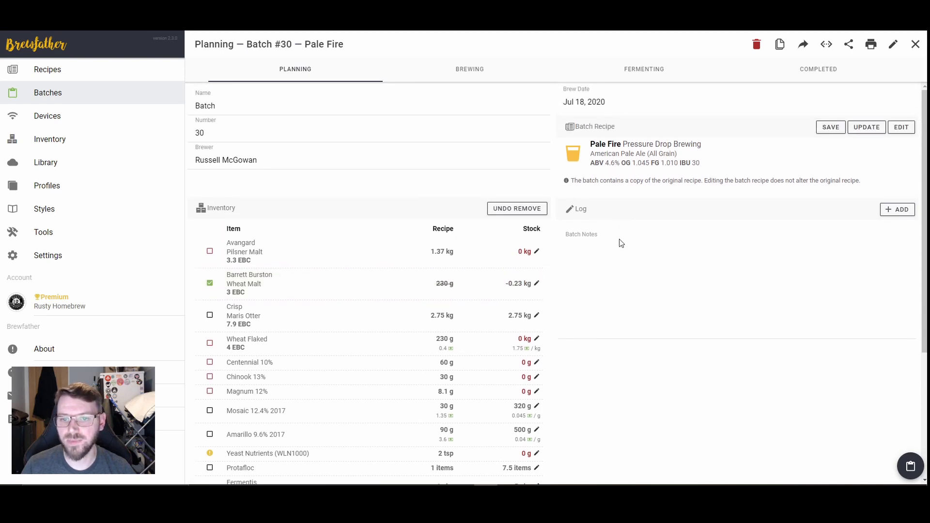
pyautogui.click(469, 70)
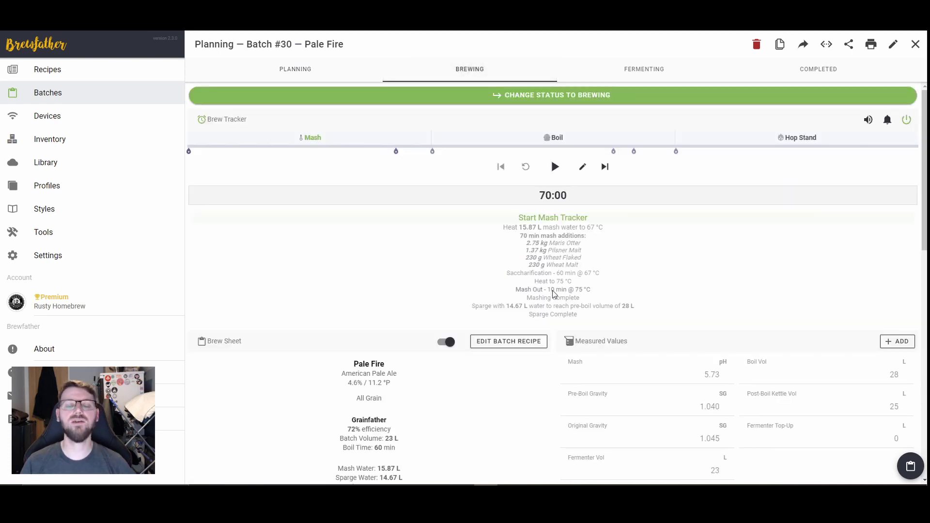